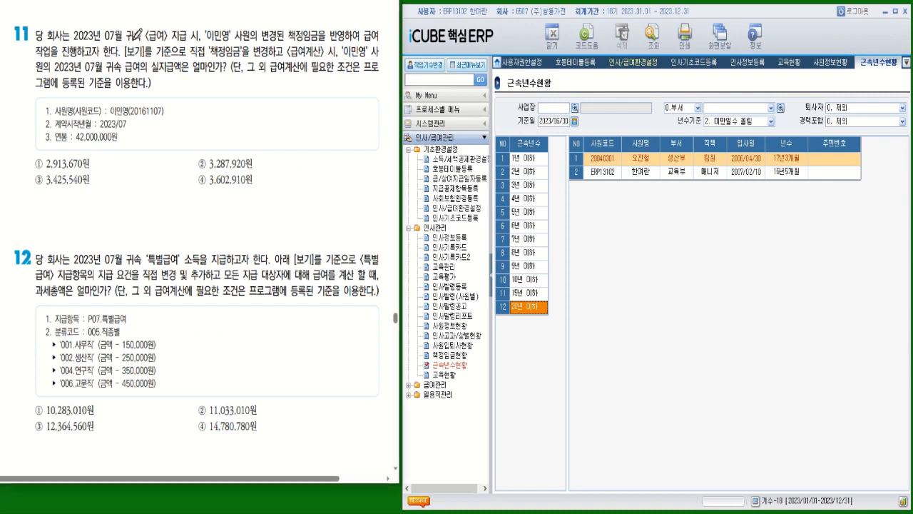
- Underline question 11's key conditions: July 2023 급여, the 책정임금 change, 실지급액, the employee code and the 42,000,000원 연봉
{"action": "left_click_drag", "start_coordinate": [133, 34], "coordinate": [187, 33]}
{"action": "left_click_drag", "start_coordinate": [292, 41], "coordinate": [350, 41]}
{"action": "left_click_drag", "start_coordinate": [233, 62], "coordinate": [277, 61]}
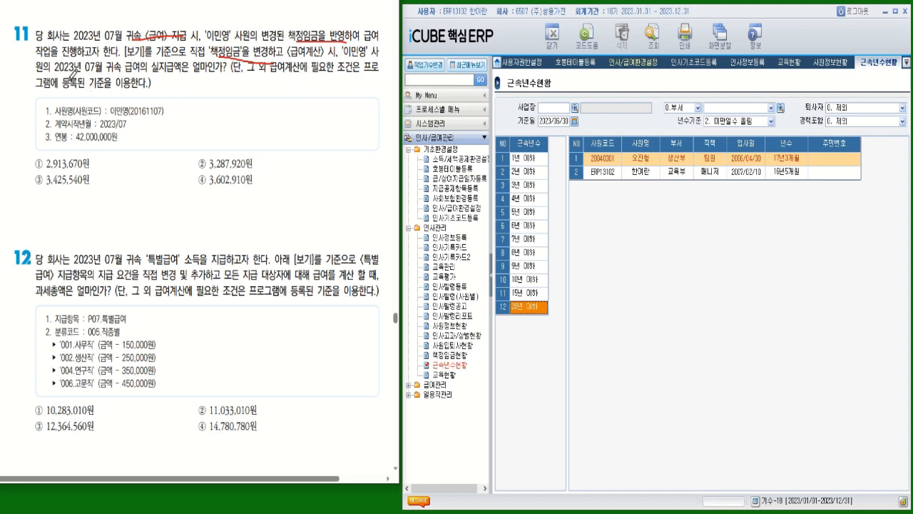
{"action": "left_click_drag", "start_coordinate": [55, 73], "coordinate": [104, 73]}
{"action": "left_click_drag", "start_coordinate": [163, 77], "coordinate": [221, 75]}
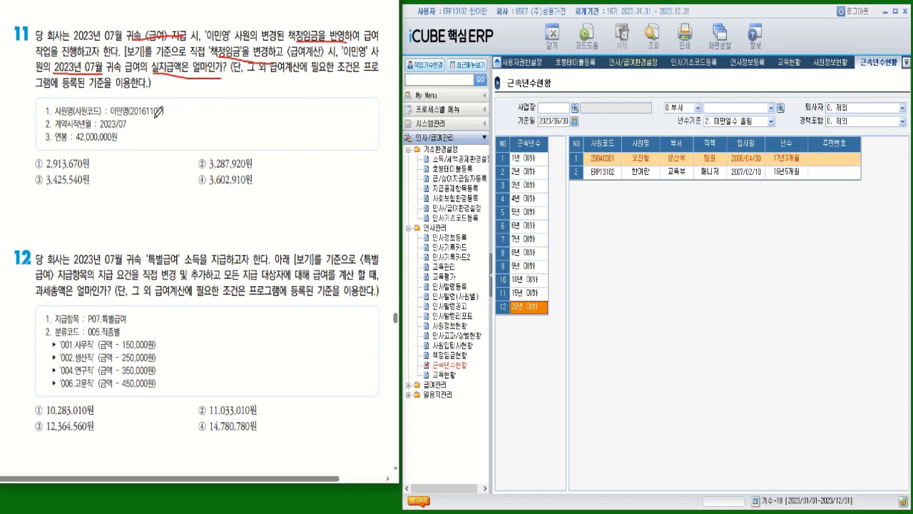
{"action": "left_click_drag", "start_coordinate": [158, 116], "coordinate": [122, 110]}
{"action": "left_click_drag", "start_coordinate": [124, 144], "coordinate": [75, 144]}
- Open 급여정보 in 인사정보등록 for the employee named in question 11 and reveal the 책정임금 section
{"action": "left_click", "coordinate": [453, 237]}
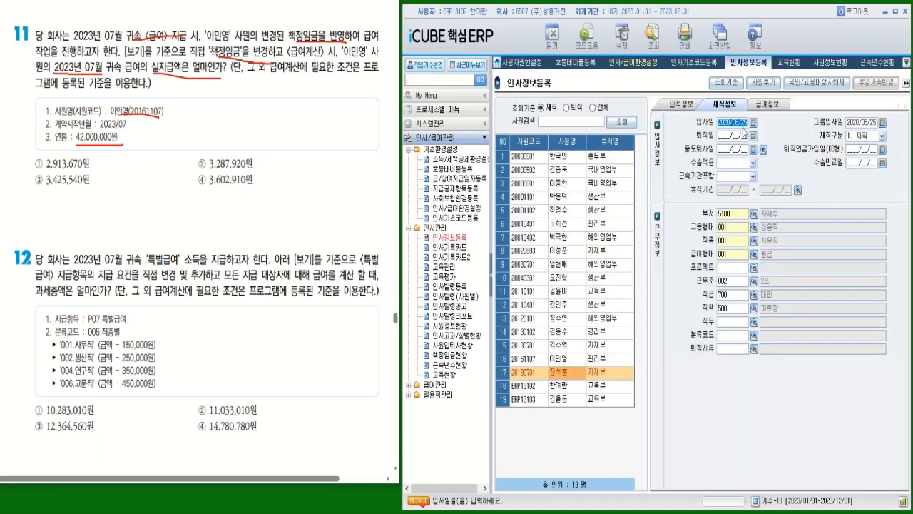
{"action": "left_click", "coordinate": [762, 104]}
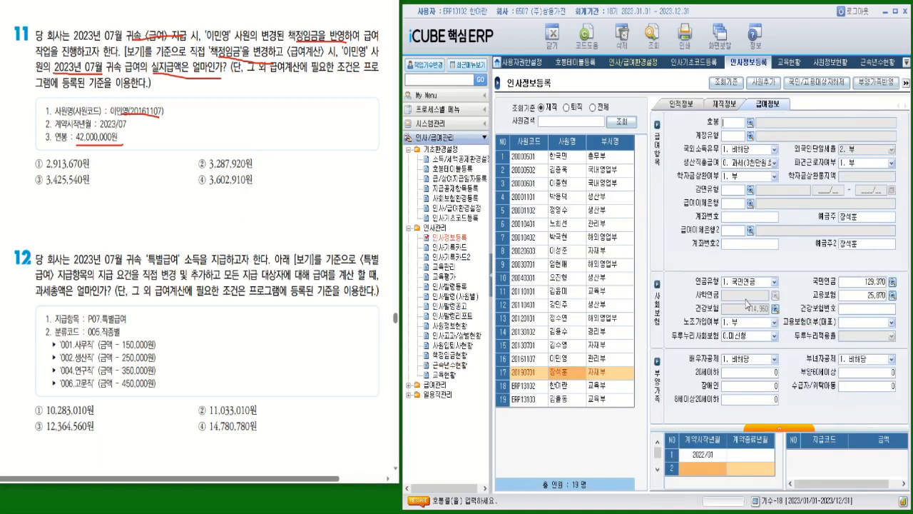
{"action": "left_click", "coordinate": [568, 366]}
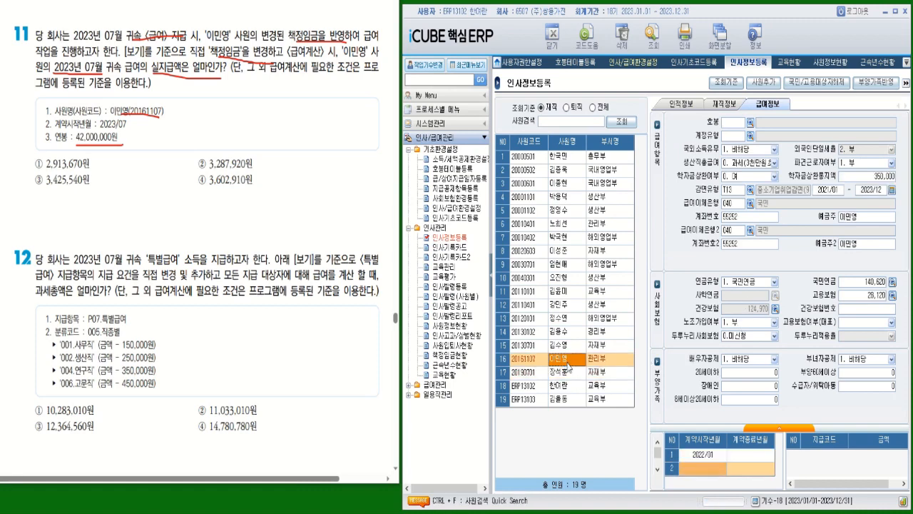
{"action": "left_click", "coordinate": [804, 428]}
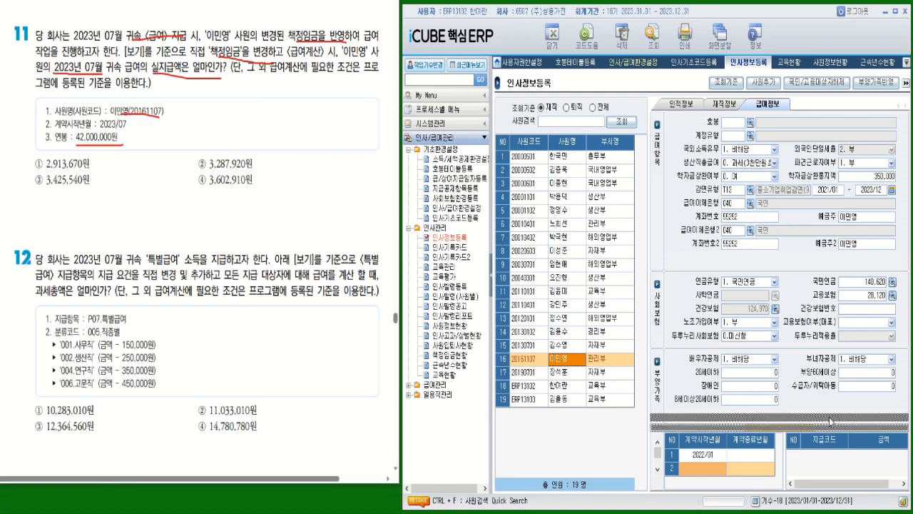
- Add a new 책정임금 contract starting 2023/07 for the selected employee
{"action": "left_click", "coordinate": [713, 436]}
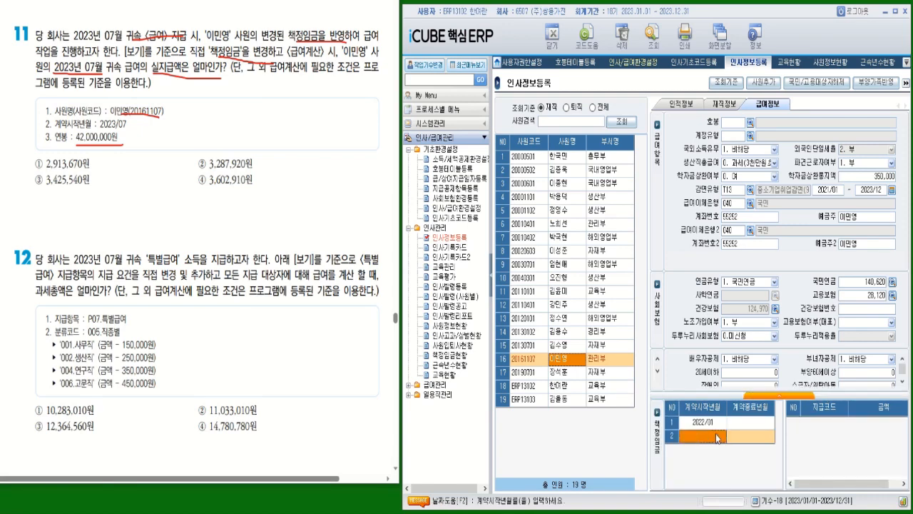
{"action": "type", "text": "2023/07"}
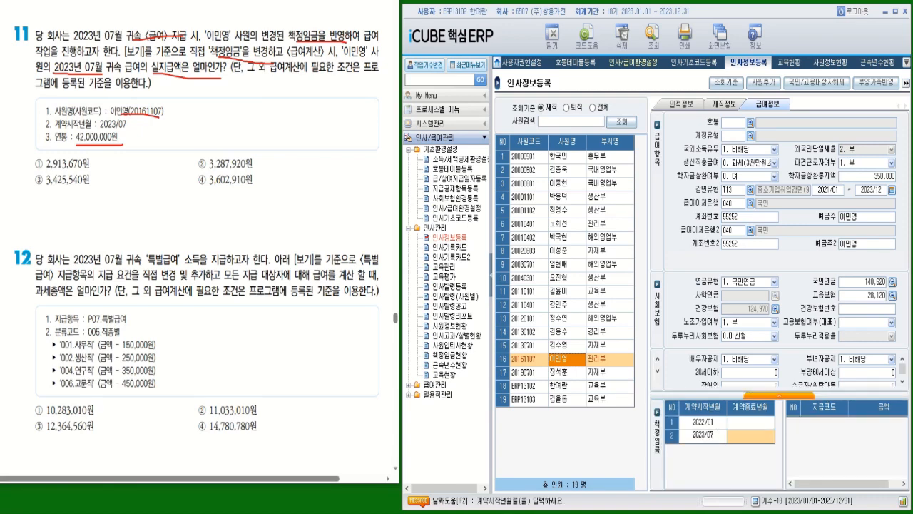
{"action": "key", "text": "Return"}
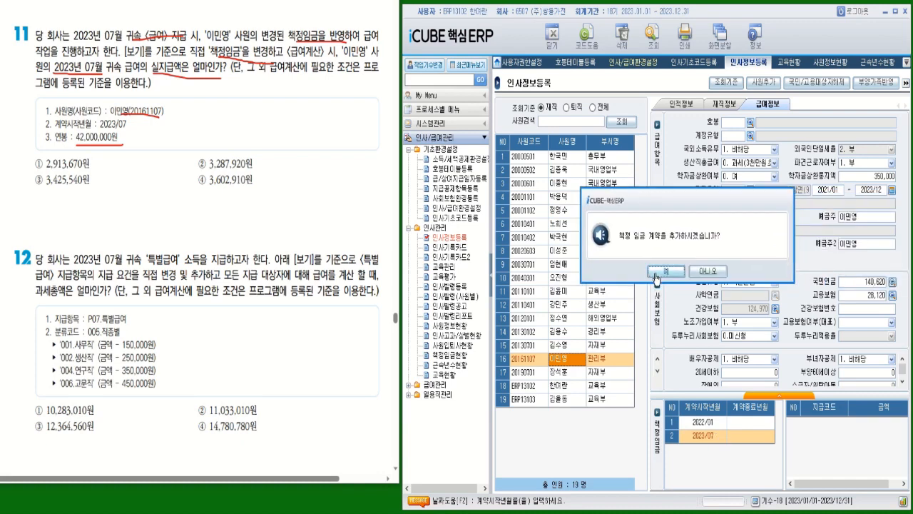
{"action": "left_click", "coordinate": [656, 271]}
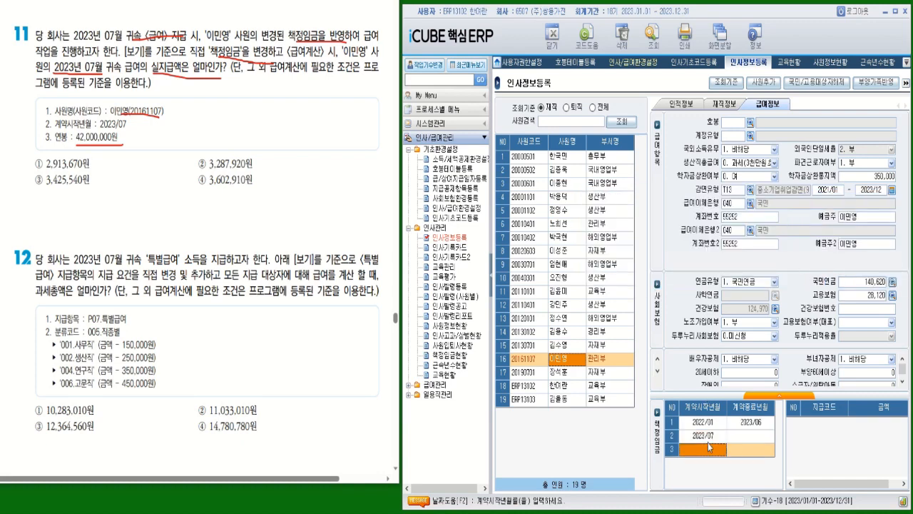
- Unlock the wage amounts of the 2023/07 contract and set its 연봉 to 42,000,000
{"action": "left_click", "coordinate": [888, 425]}
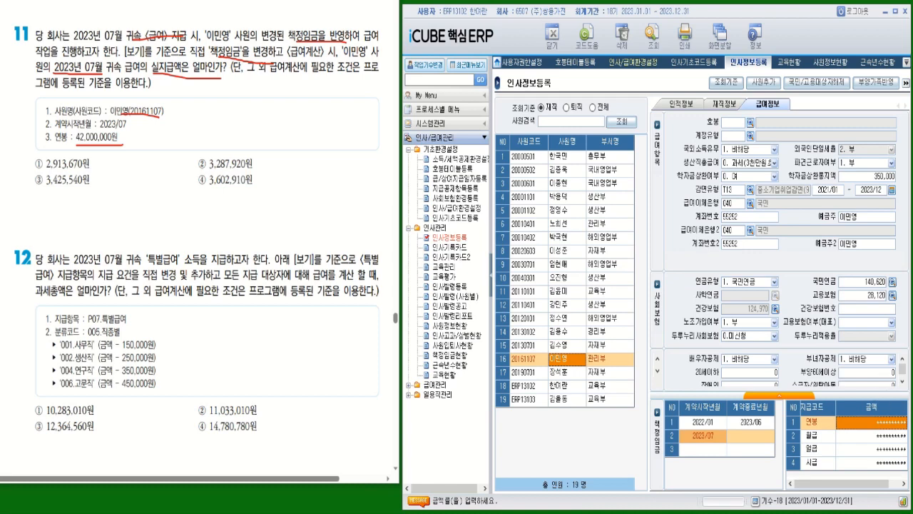
{"action": "key", "text": "Return"}
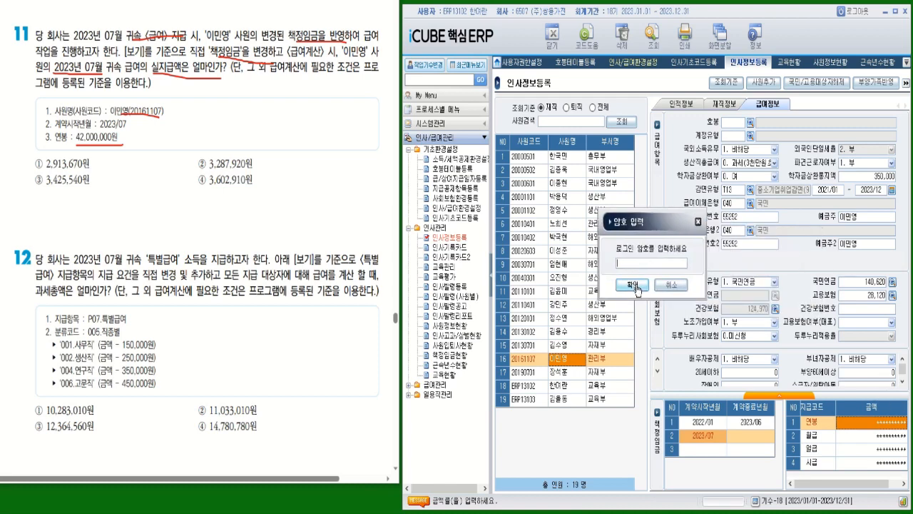
{"action": "left_click", "coordinate": [635, 289]}
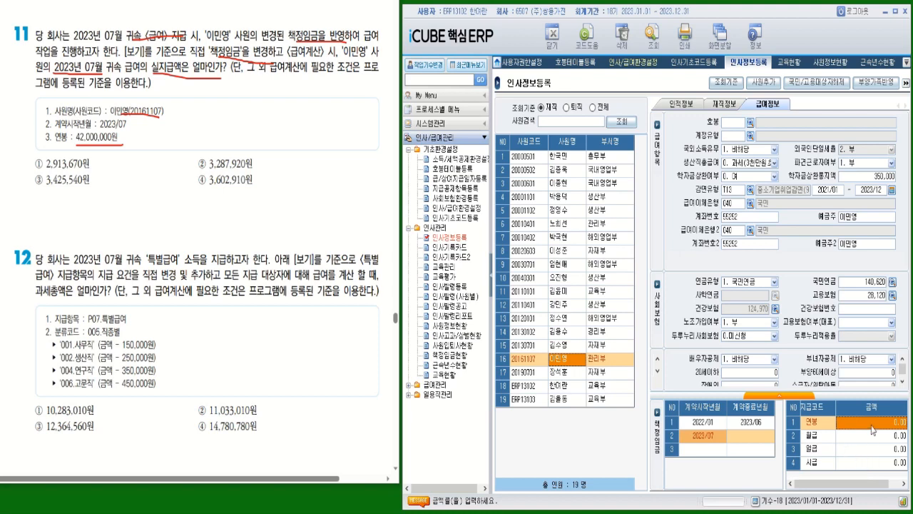
{"action": "type", "text": "42,000,00"}
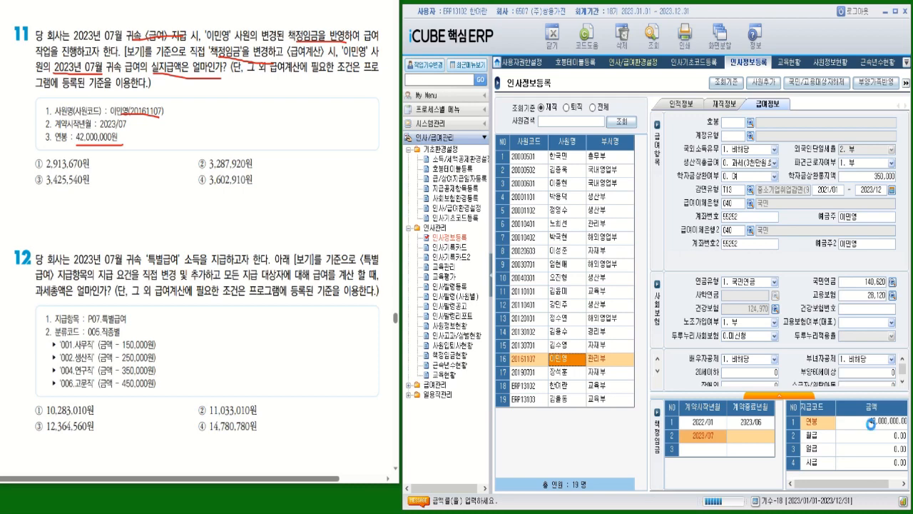
{"action": "key", "text": "Return"}
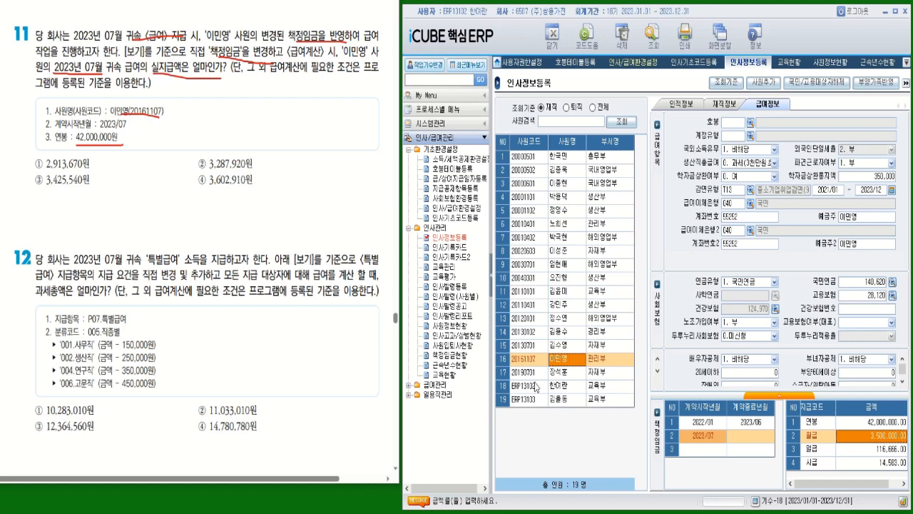
- Reload the employee's record and display the wage amounts of the 2023/07 contract
{"action": "left_click", "coordinate": [535, 375]}
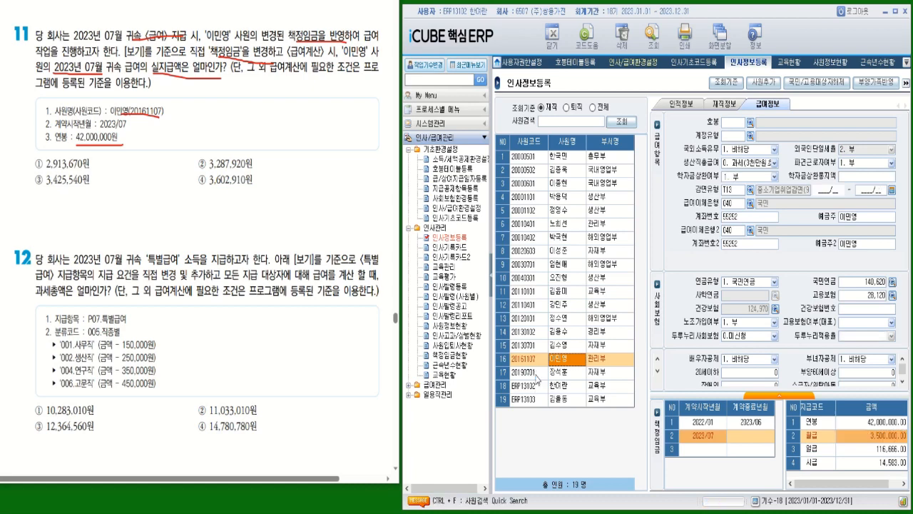
{"action": "left_click", "coordinate": [536, 361]}
{"action": "left_click", "coordinate": [699, 438]}
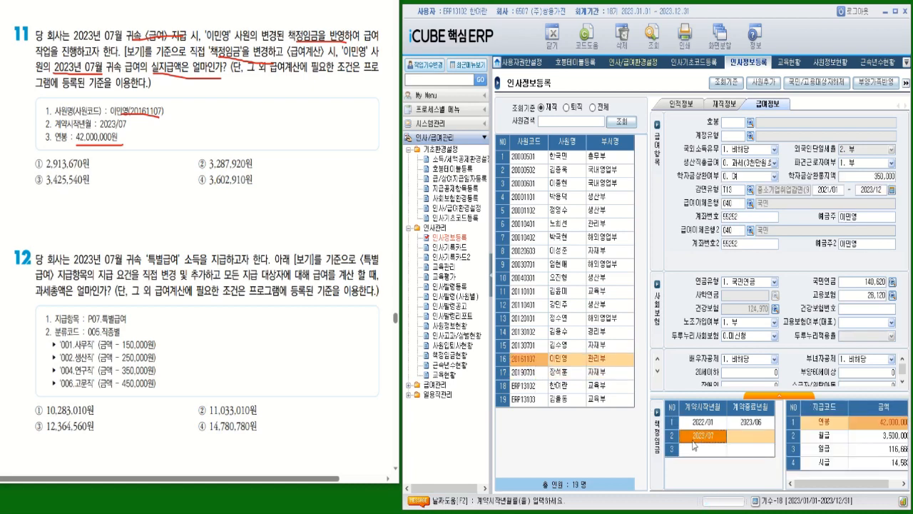
- Load 상용직급여입력및계산 for attribution month 2023/07 with the 2023/07/25 급여 payment date
{"action": "left_click", "coordinate": [436, 386]}
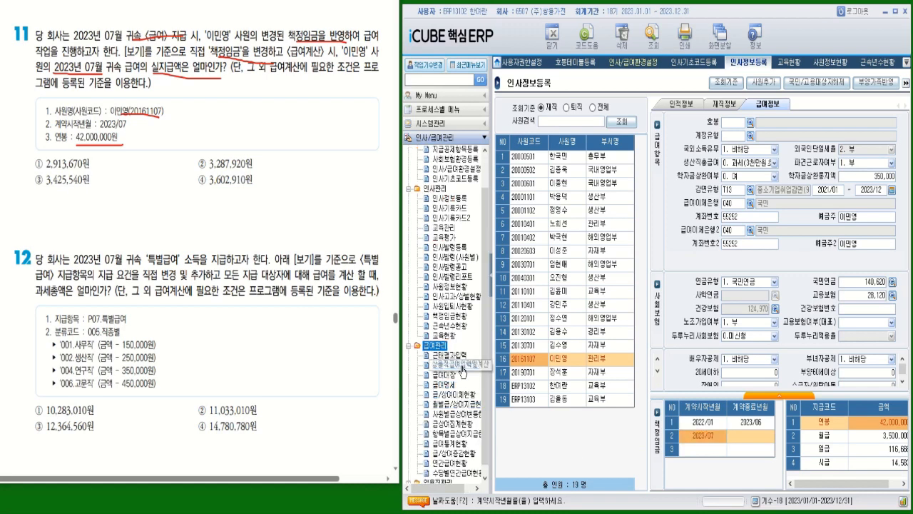
{"action": "left_click", "coordinate": [462, 369]}
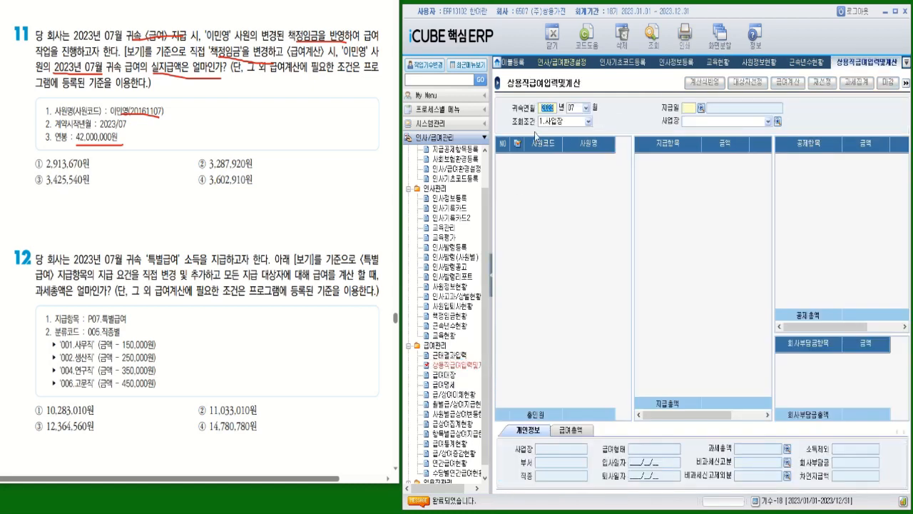
{"action": "left_click", "coordinate": [586, 108]}
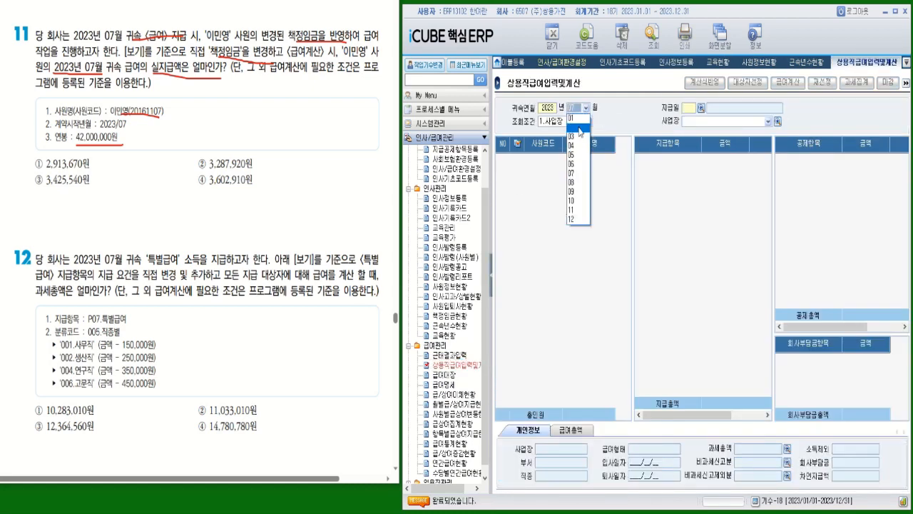
{"action": "left_click", "coordinate": [575, 173]}
{"action": "left_click", "coordinate": [702, 109]}
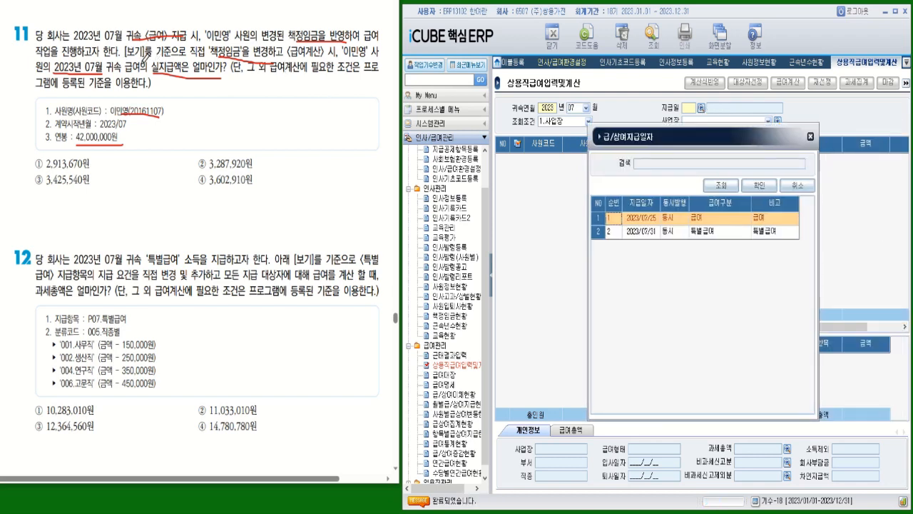
{"action": "double_click", "coordinate": [709, 224]}
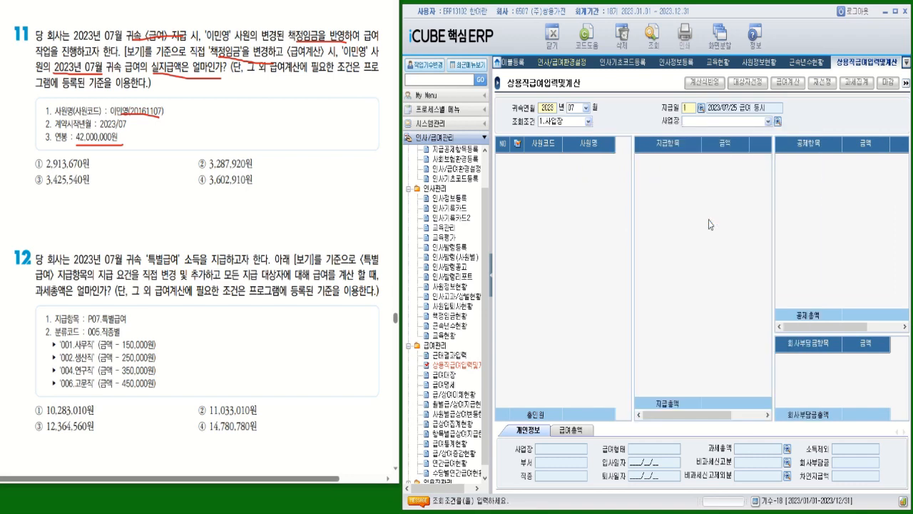
{"action": "left_click", "coordinate": [651, 55]}
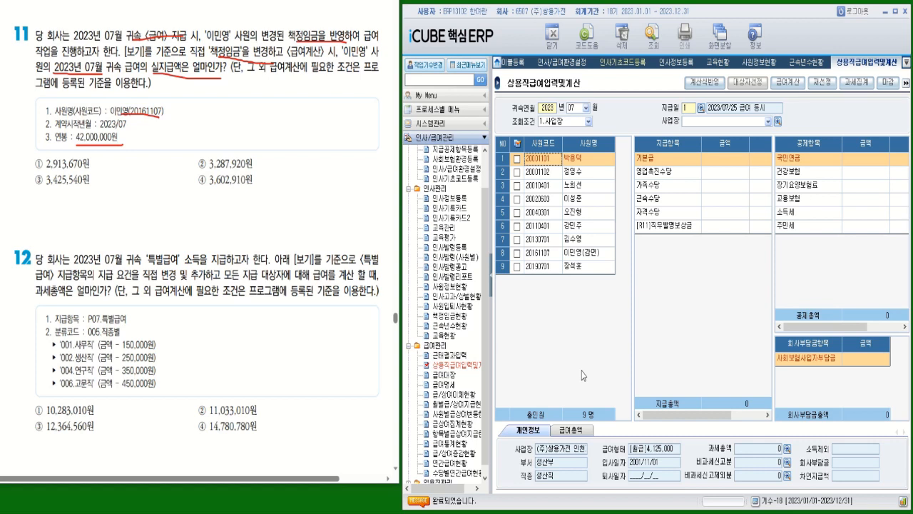
- Apply 재선정 with the 사원정보 option to question 11's employee to refresh the payroll data
{"action": "left_click", "coordinate": [518, 253]}
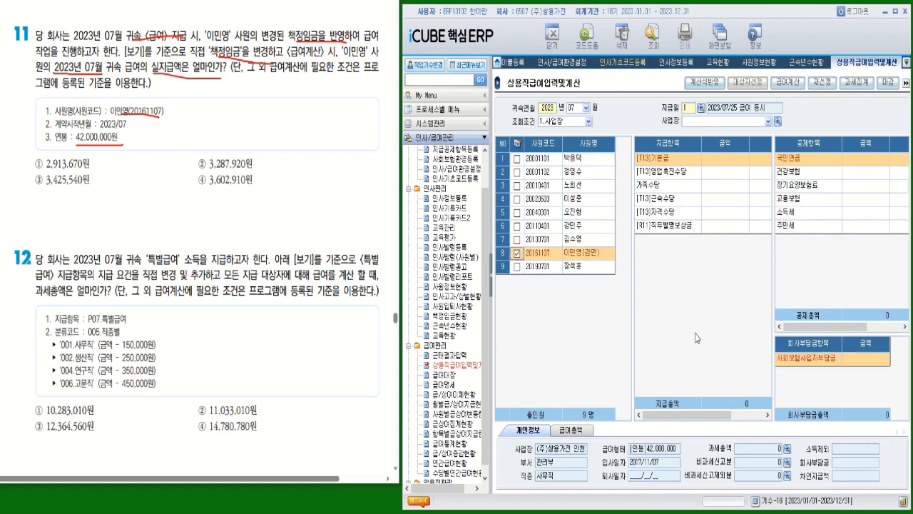
{"action": "left_click", "coordinate": [826, 83]}
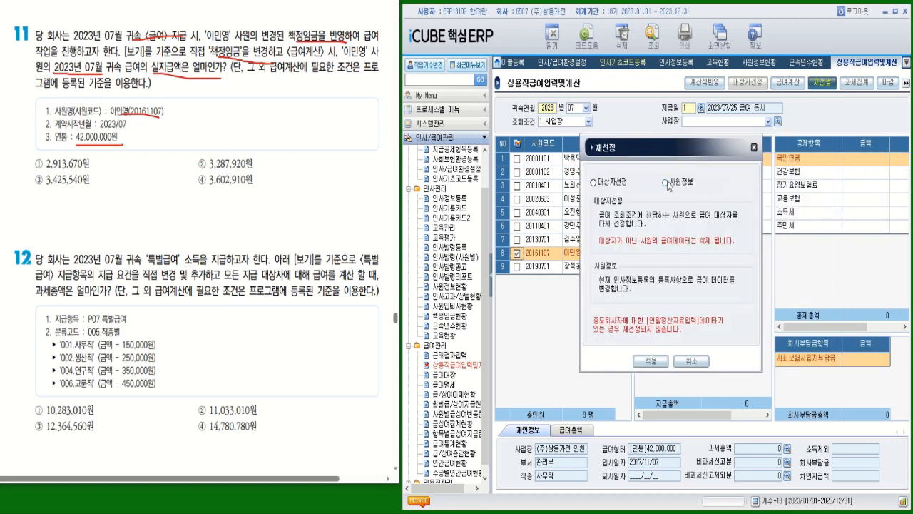
{"action": "left_click", "coordinate": [648, 360]}
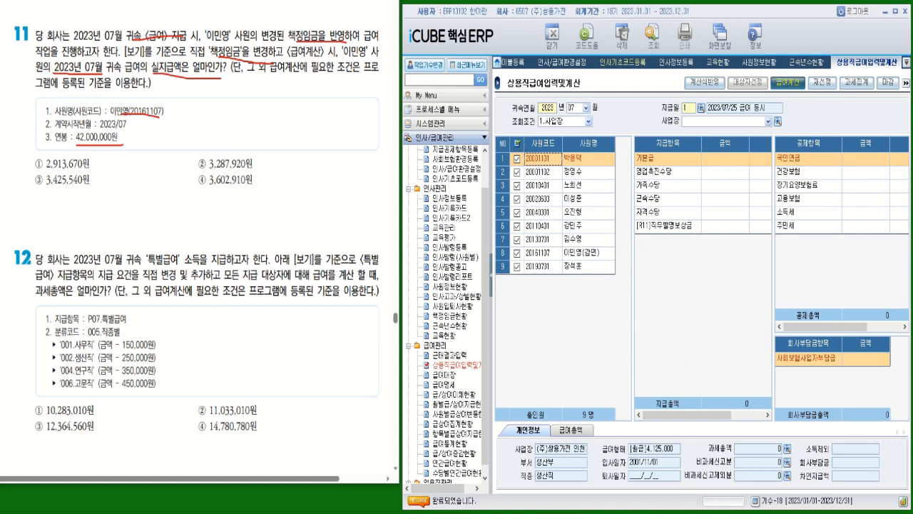
- Run 급여계산 for all listed employees with every payment and deduction item included
{"action": "left_click", "coordinate": [785, 82]}
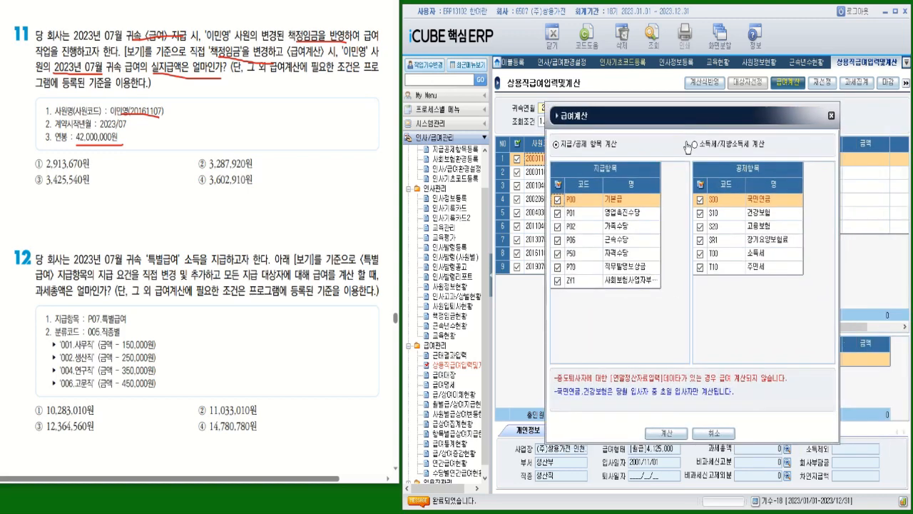
{"action": "left_click", "coordinate": [674, 438]}
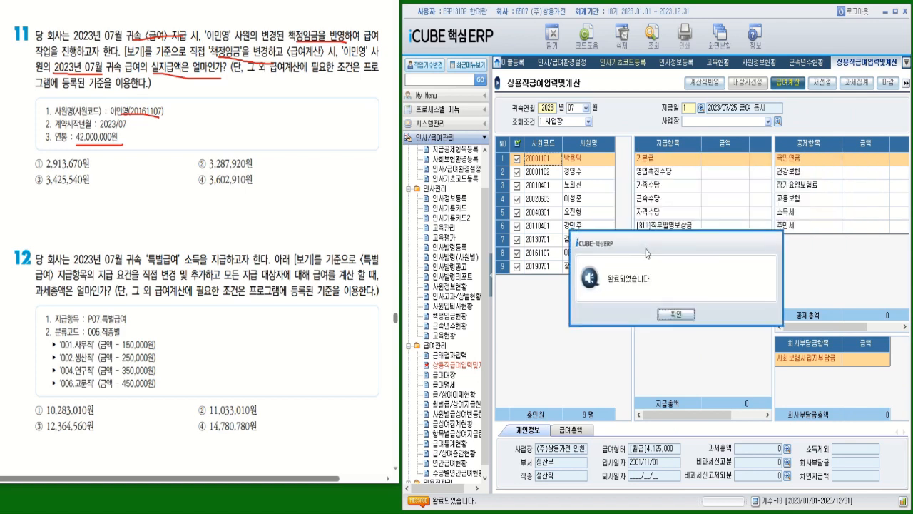
{"action": "left_click", "coordinate": [677, 321]}
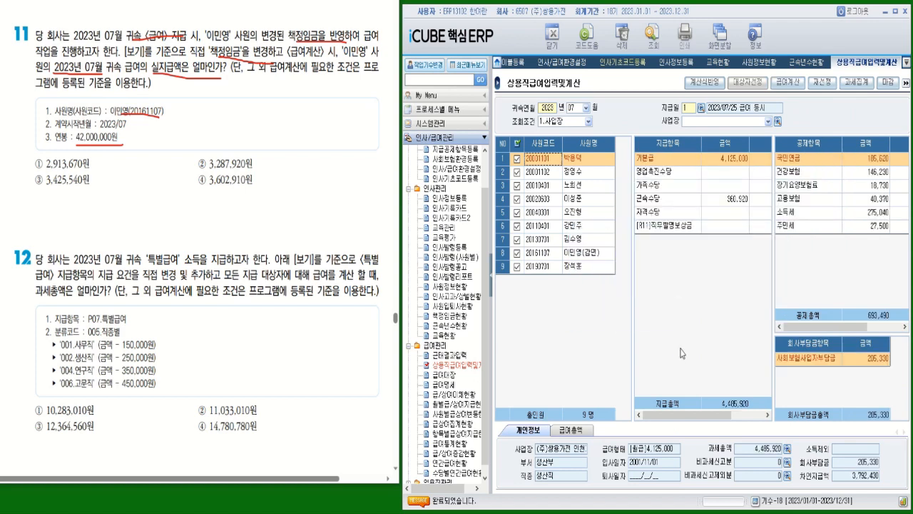
- Check the calculated 차인지급액 of question 11's employee and box answer ② 3,287,920원
{"action": "left_click", "coordinate": [591, 260]}
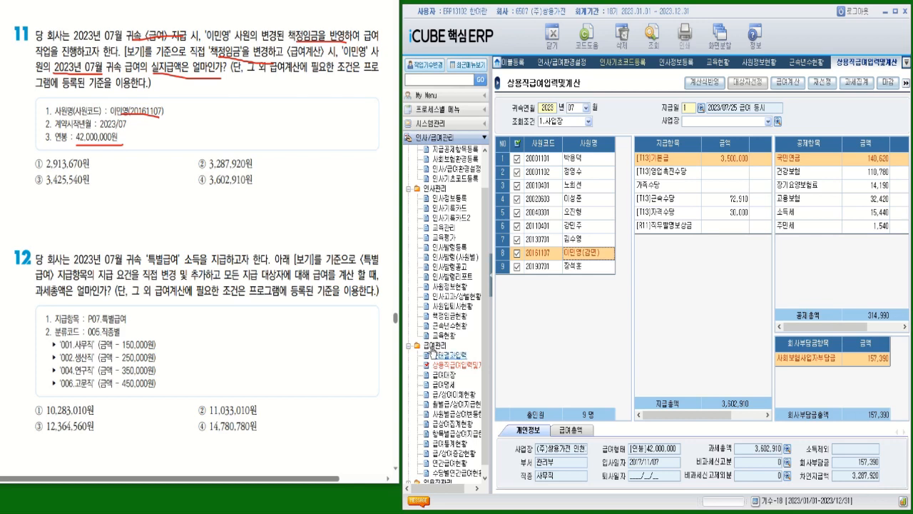
{"action": "mouse_move", "coordinate": [184, 147]}
{"action": "left_mouse_down"}
{"action": "mouse_move", "coordinate": [220, 171]}
{"action": "mouse_move", "coordinate": [265, 147]}
{"action": "mouse_move", "coordinate": [182, 148]}
{"action": "left_mouse_up"}
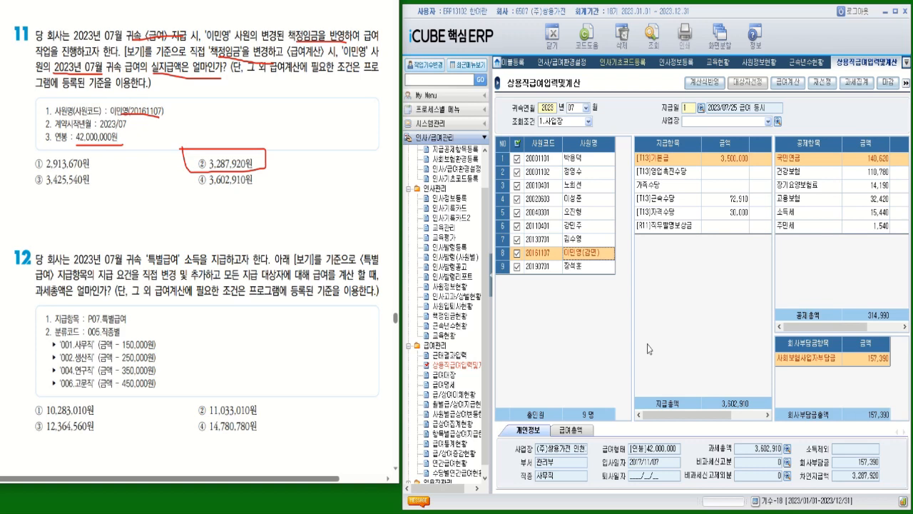
- Mark question 12's key conditions: 특별급여 payment, 과세총액, 지급항목 P07.특별급여 and 분류코드 005.직종별
{"action": "left_click_drag", "start_coordinate": [149, 266], "coordinate": [276, 266]}
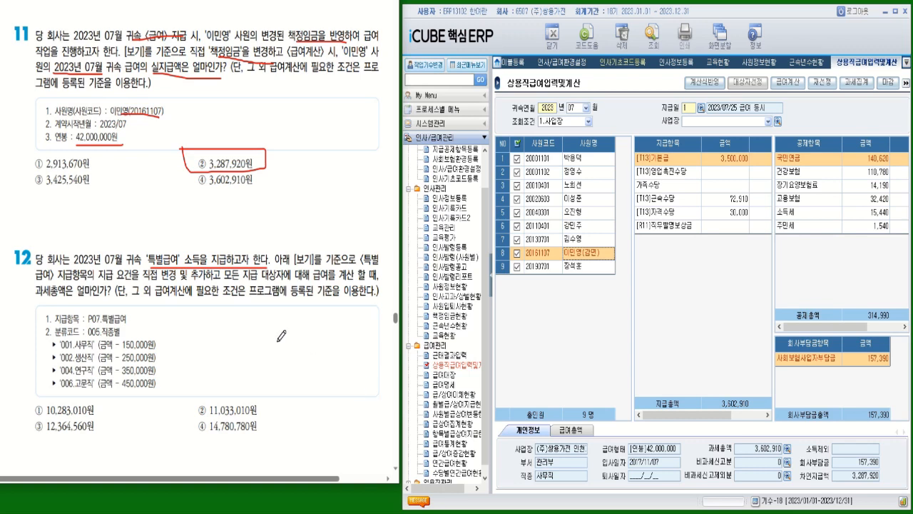
{"action": "mouse_move", "coordinate": [64, 294]}
{"action": "left_mouse_down"}
{"action": "mouse_move", "coordinate": [44, 296]}
{"action": "mouse_move", "coordinate": [35, 282]}
{"action": "mouse_move", "coordinate": [71, 297]}
{"action": "left_mouse_up"}
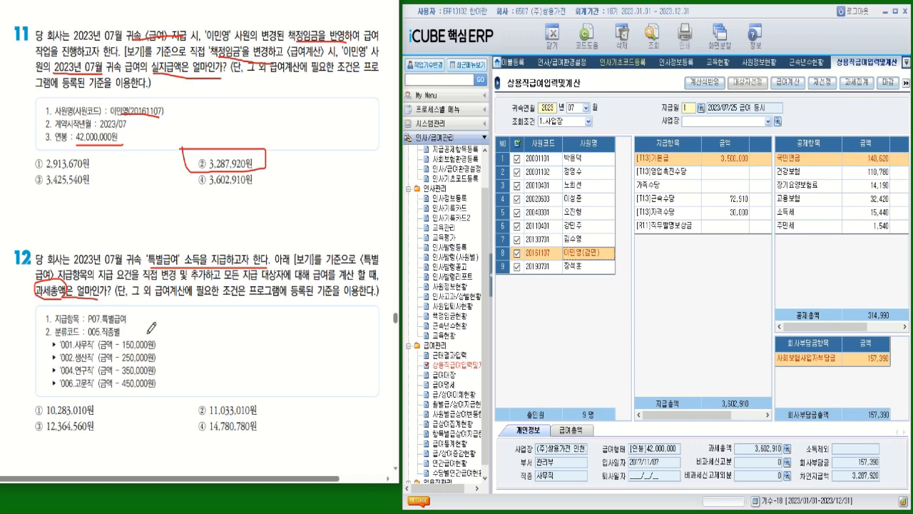
{"action": "left_click_drag", "start_coordinate": [87, 325], "coordinate": [132, 326]}
{"action": "left_click_drag", "start_coordinate": [120, 337], "coordinate": [88, 338]}
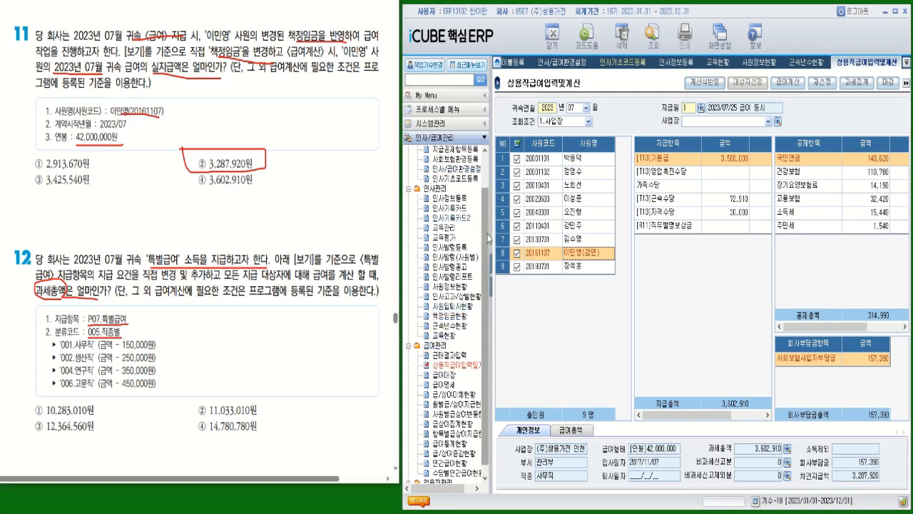
- Open 지급공제항목등록 and query the 2023 items with 급여구분 급여 and 지급/공제구분 지급
{"action": "scroll", "coordinate": [489, 239], "scroll_direction": "up", "scroll_amount": 2}
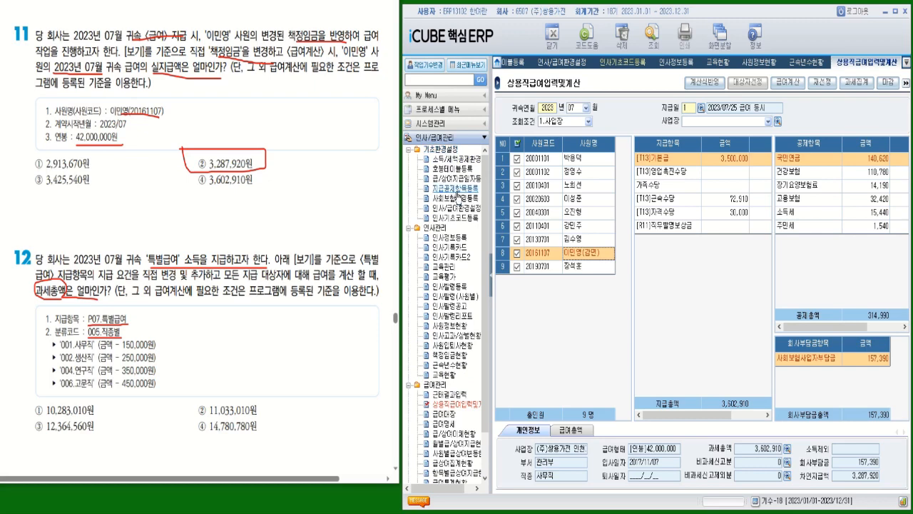
{"action": "left_click", "coordinate": [457, 194]}
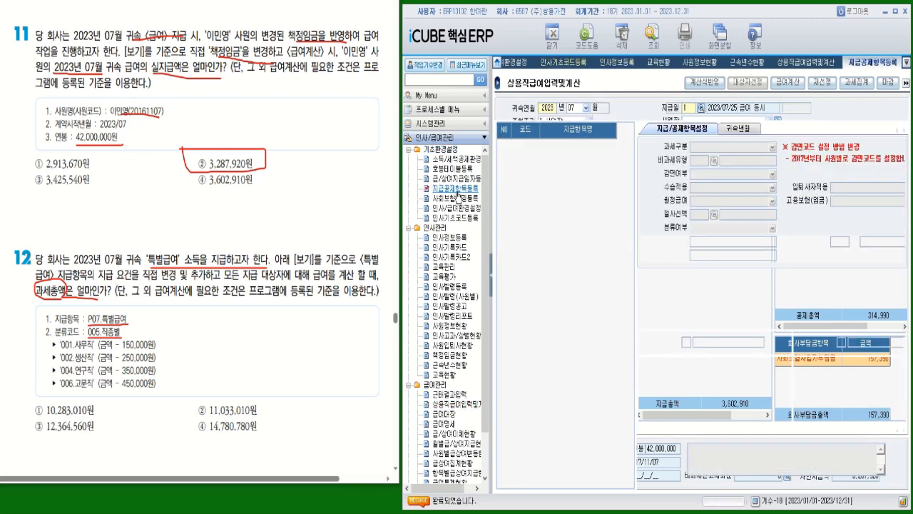
{"action": "left_click", "coordinate": [604, 107]}
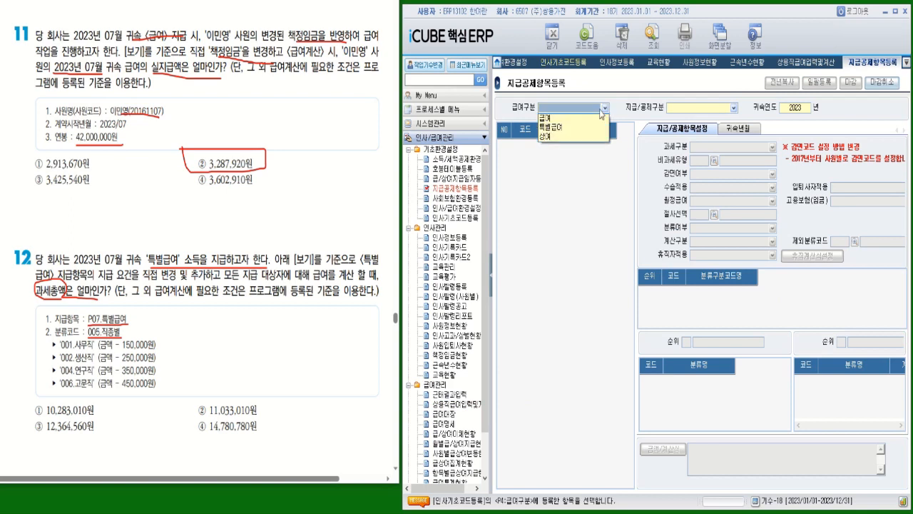
{"action": "left_click", "coordinate": [560, 117]}
{"action": "left_click", "coordinate": [733, 108]}
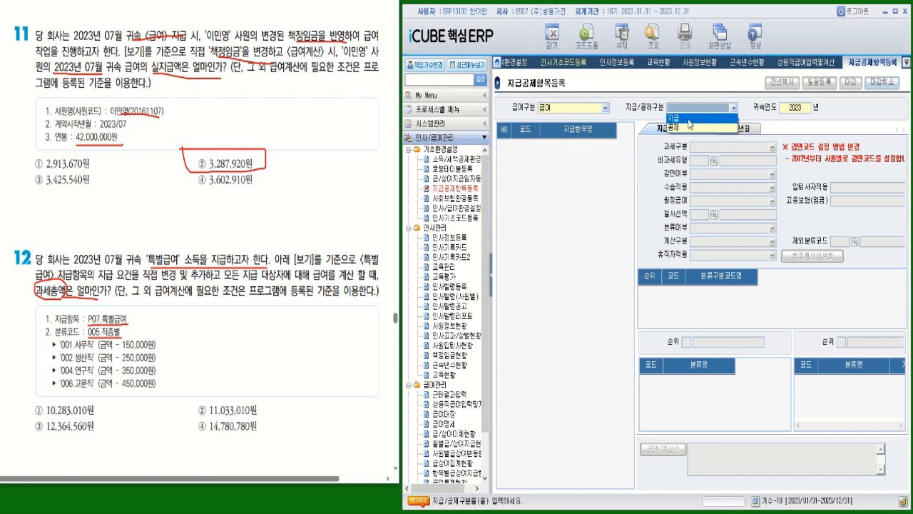
{"action": "left_click", "coordinate": [688, 120]}
{"action": "left_click", "coordinate": [652, 34]}
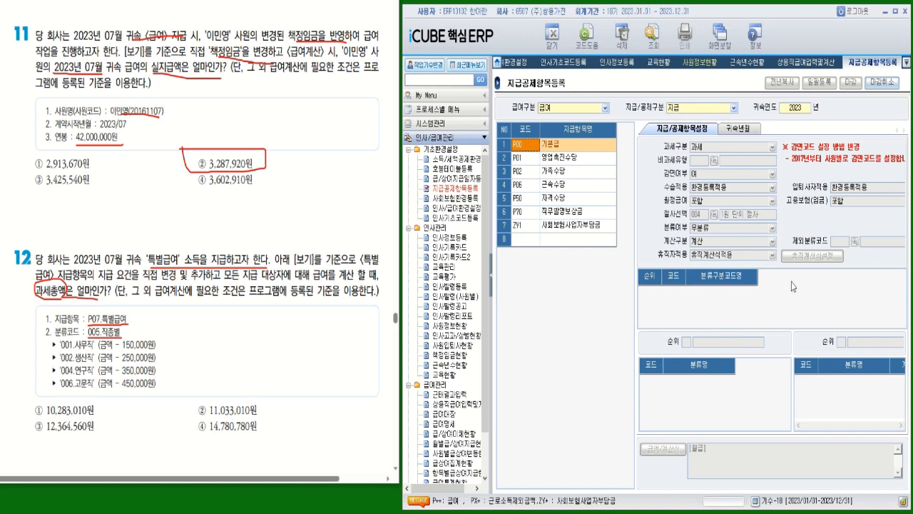
- Run 마감취소 on the 2023 payment items, leaving 로그인 암호 blank, and accept the notice
{"action": "left_click", "coordinate": [894, 84]}
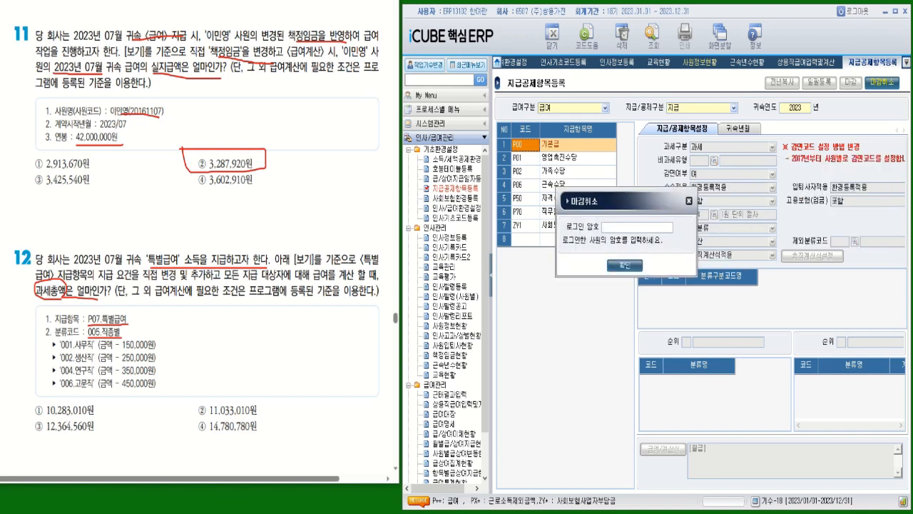
{"action": "left_click", "coordinate": [625, 265]}
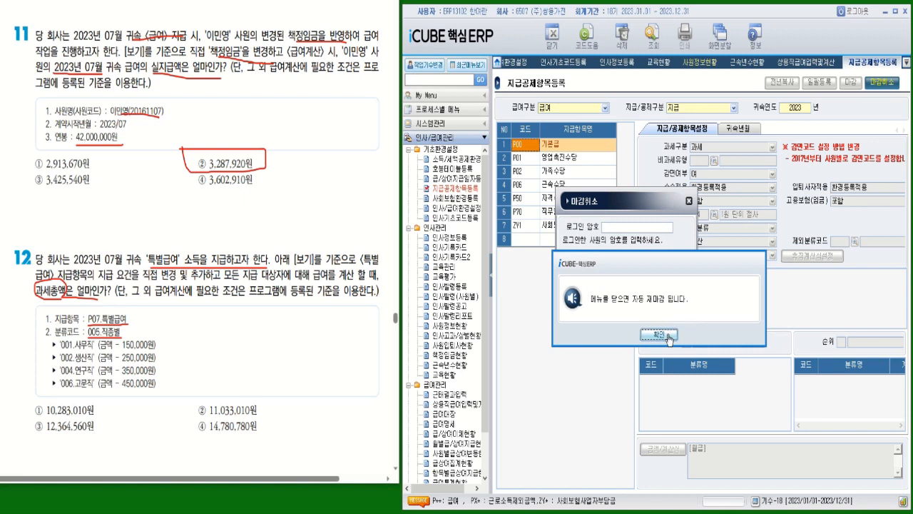
{"action": "left_click", "coordinate": [668, 335]}
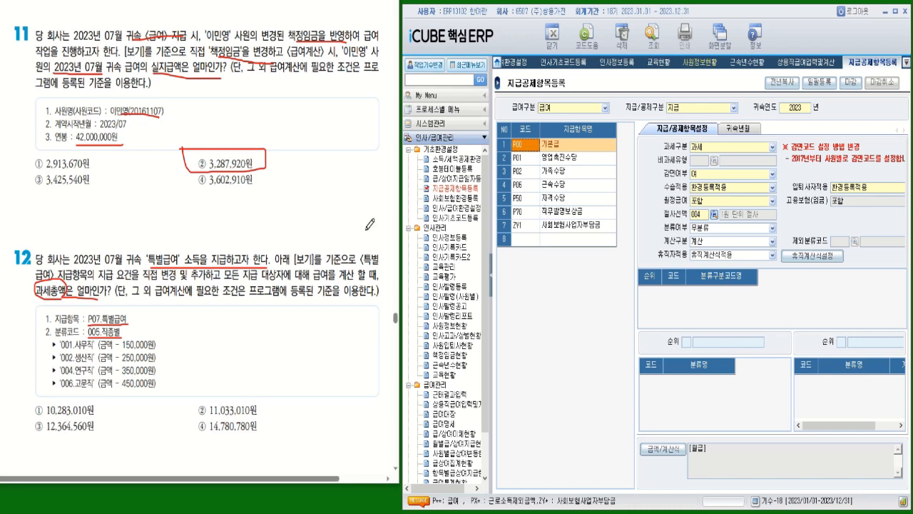
- Query the payment items with 급여구분 특별급여 and select P07.특별급여
{"action": "left_click", "coordinate": [607, 115]}
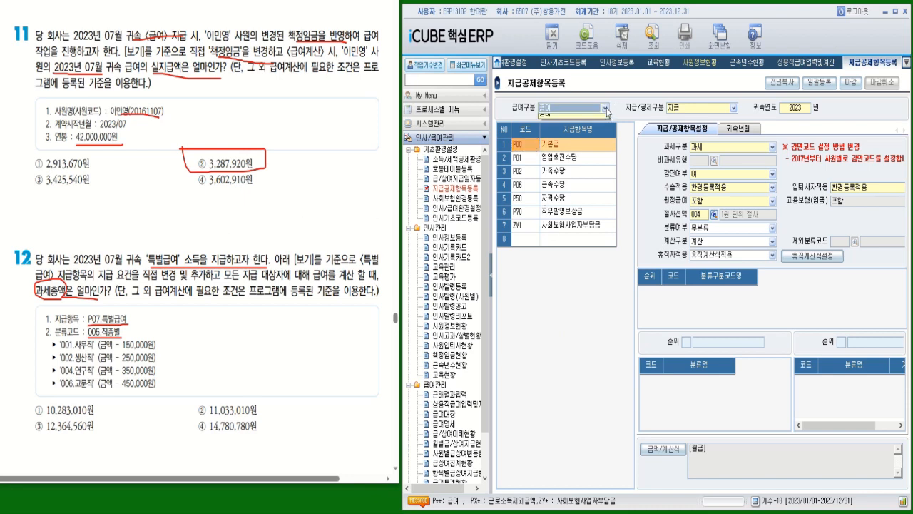
{"action": "left_click", "coordinate": [571, 129]}
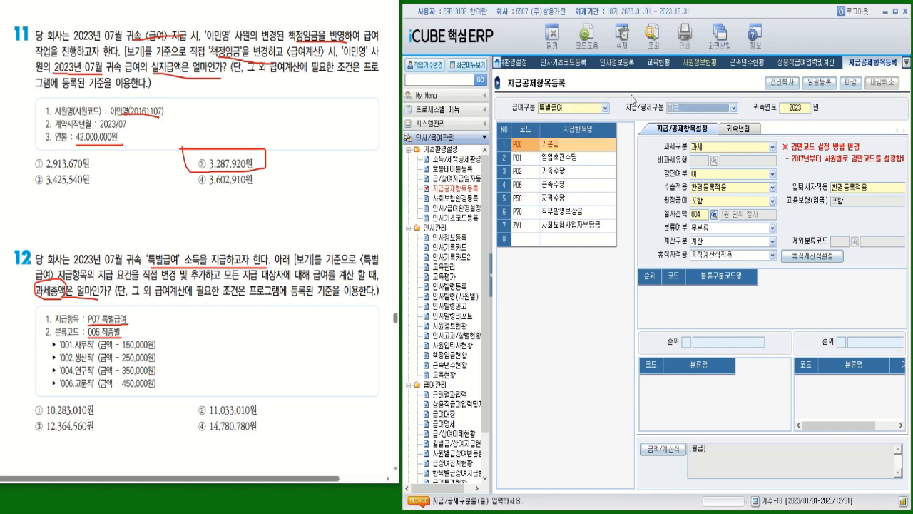
{"action": "left_click", "coordinate": [651, 32]}
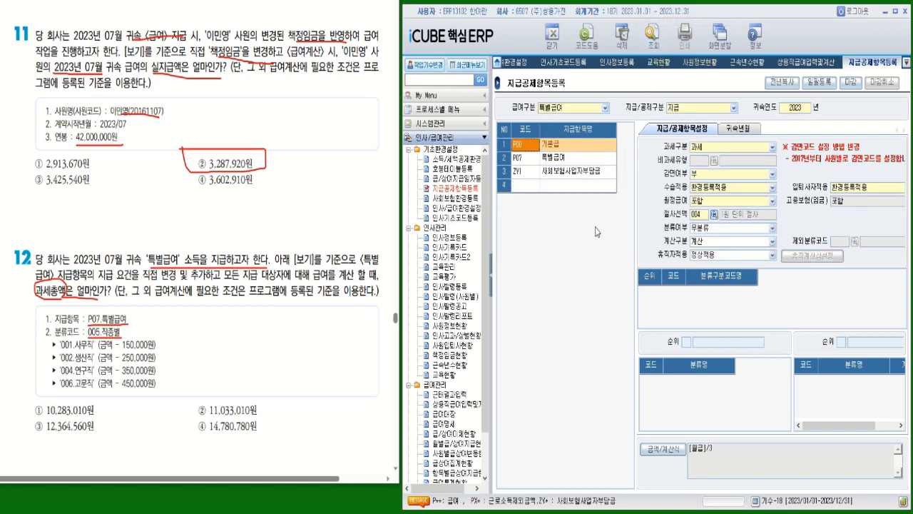
{"action": "left_click", "coordinate": [561, 158]}
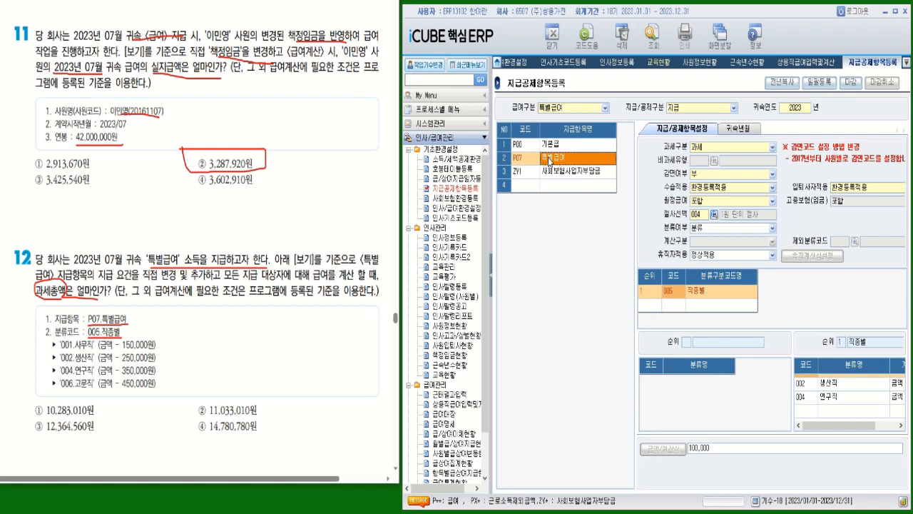
- Set the 001.사무직 amount of P07.특별급여 to 150,000 in the 직종별 classification
{"action": "left_click", "coordinate": [811, 384]}
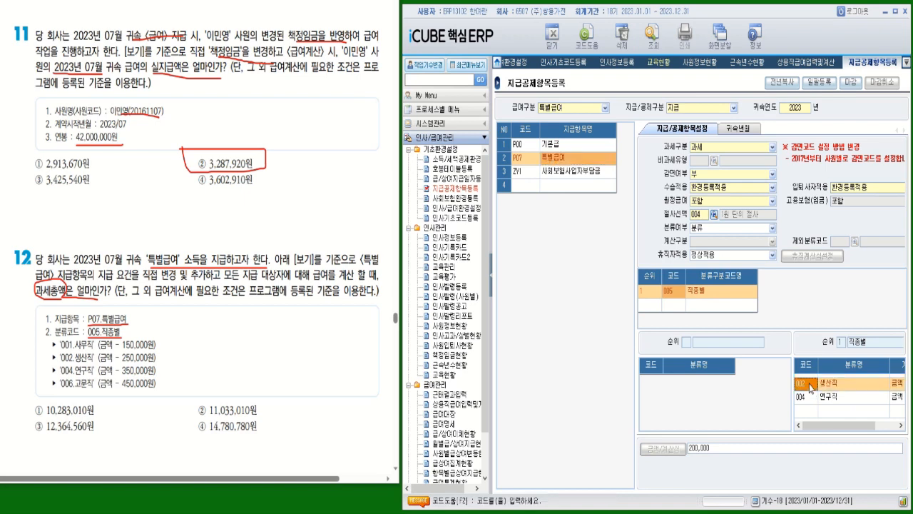
{"action": "scroll", "coordinate": [809, 376], "scroll_direction": "up", "scroll_amount": 1}
{"action": "left_click", "coordinate": [809, 381]}
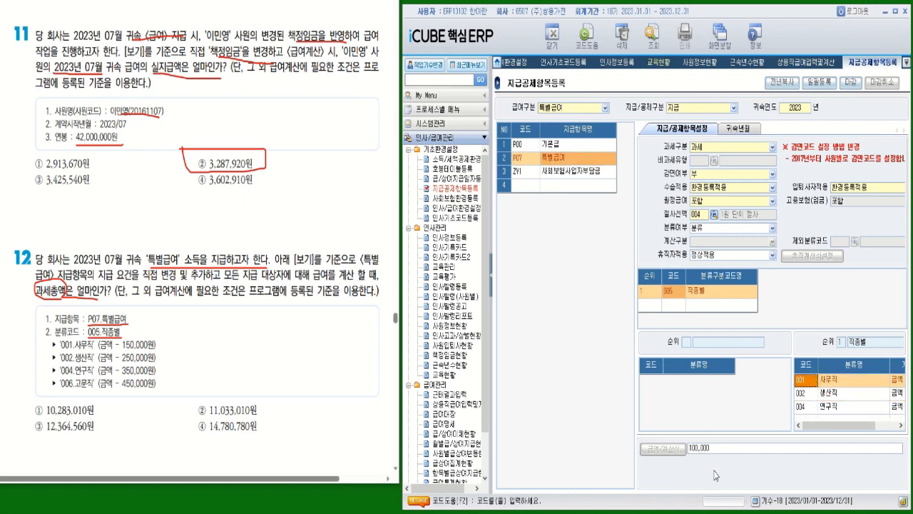
{"action": "left_click_drag", "start_coordinate": [722, 448], "coordinate": [687, 452]}
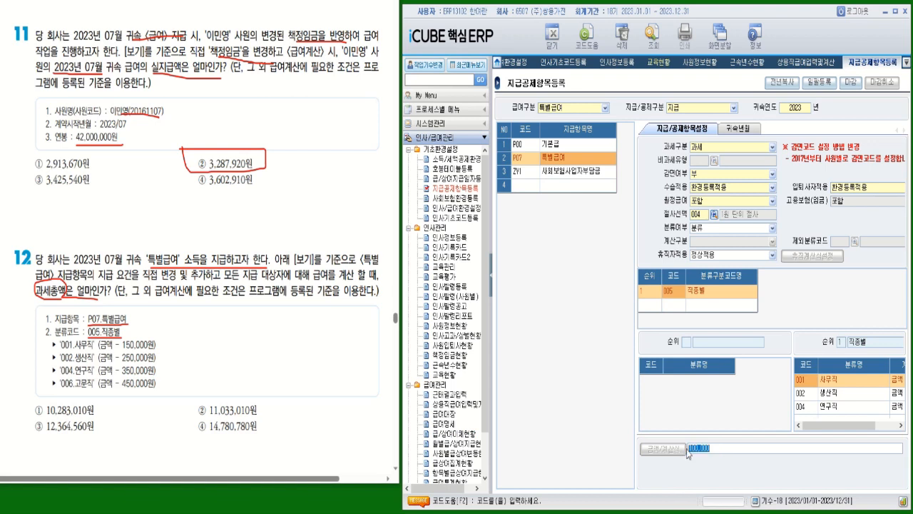
{"action": "type", "text": "150000"}
{"action": "key", "text": "Return"}
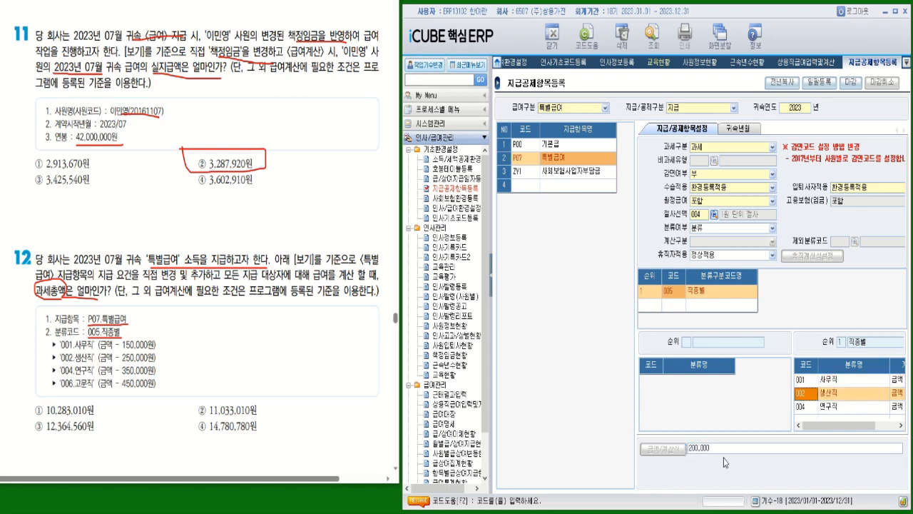
- Set the 직종별 amounts to 250,000 for 002.생산직 and 350,000 for 004.연구직
{"action": "left_click_drag", "start_coordinate": [722, 448], "coordinate": [648, 449]}
{"action": "type", "text": "250000"}
{"action": "key", "text": "Return"}
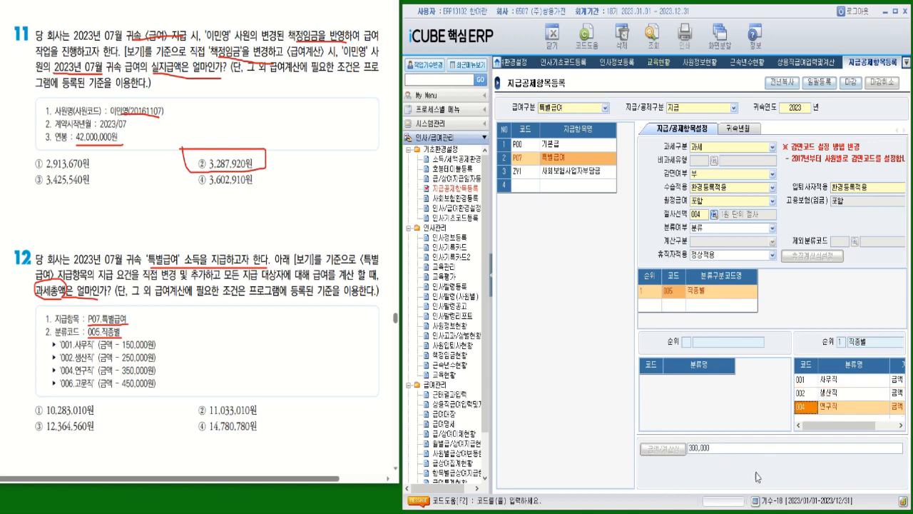
{"action": "left_click_drag", "start_coordinate": [719, 449], "coordinate": [662, 444]}
{"action": "type", "text": "350000"}
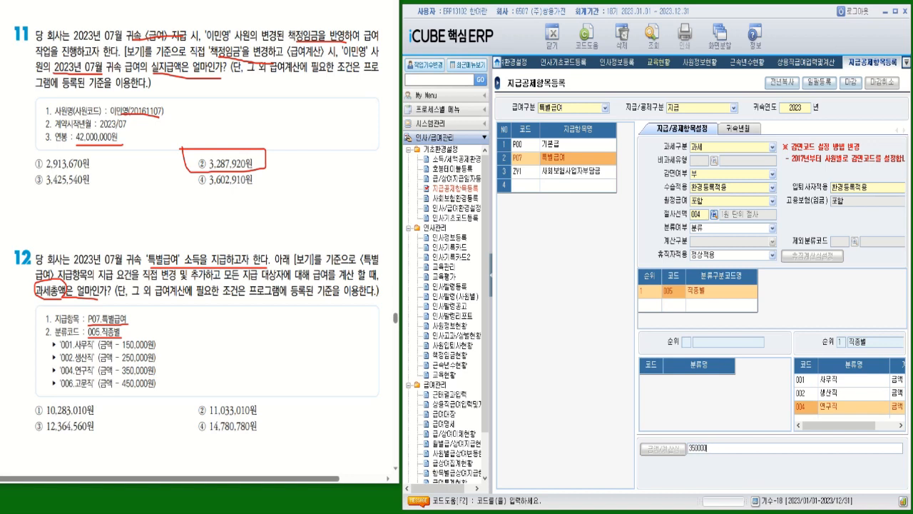
{"action": "key", "text": "Return"}
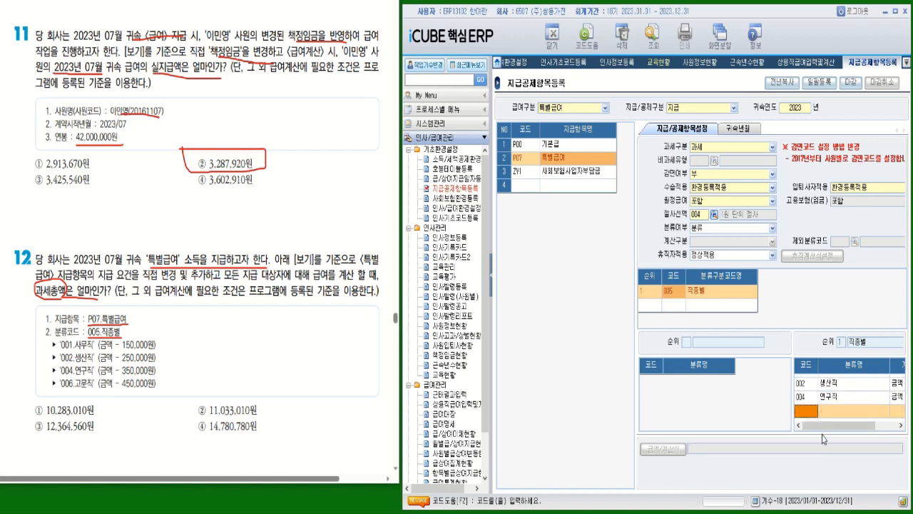
- Add 006.고문직 to the 직종별 classification of P07.특별급여 with an amount of 450,000
{"action": "left_click", "coordinate": [803, 413]}
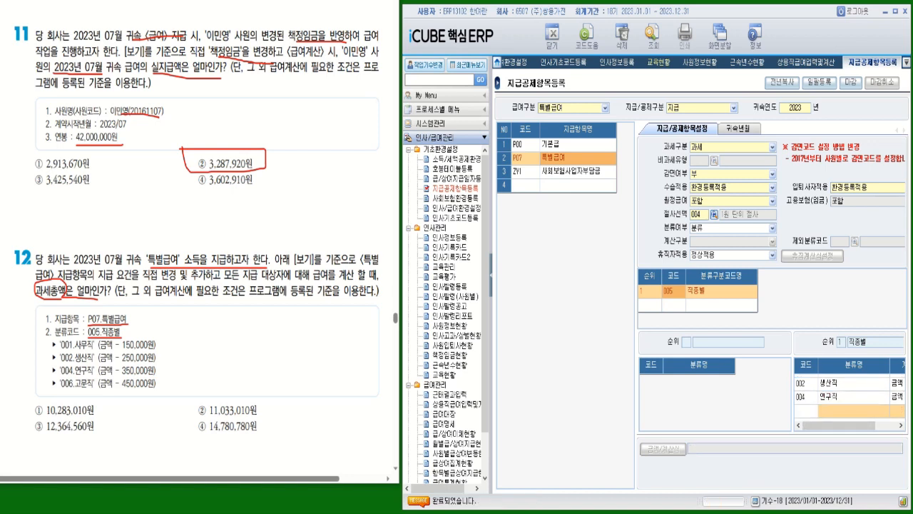
{"action": "key", "text": "F2"}
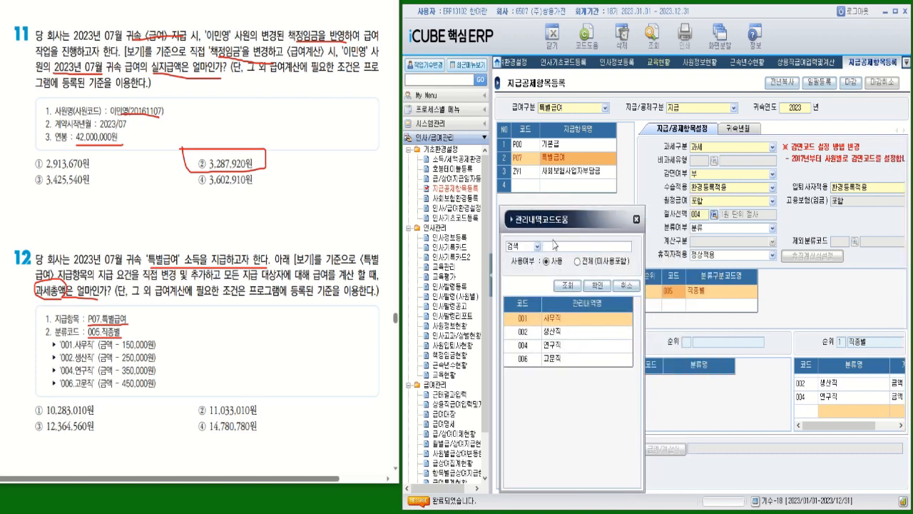
{"action": "double_click", "coordinate": [562, 362]}
{"action": "left_click", "coordinate": [866, 412]}
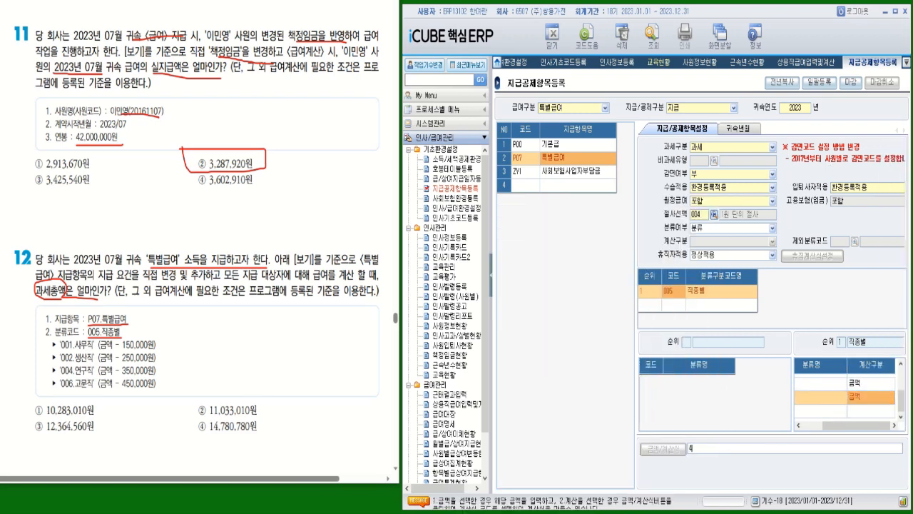
{"action": "type", "text": "450"}
{"action": "key", "text": "Return"}
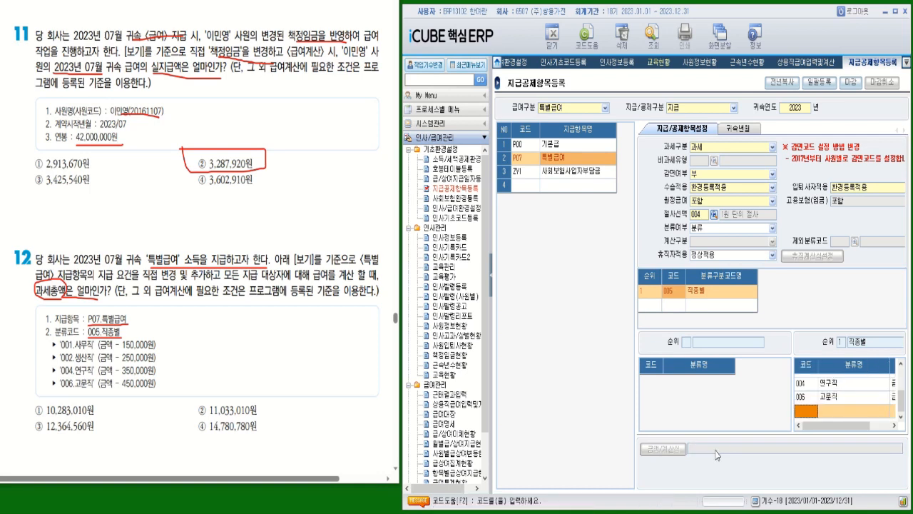
- Review the amounts entered for 고문직, 연구직, 생산직 and 사무직, and reselect the P07.특별급여 item
{"action": "left_click", "coordinate": [804, 397]}
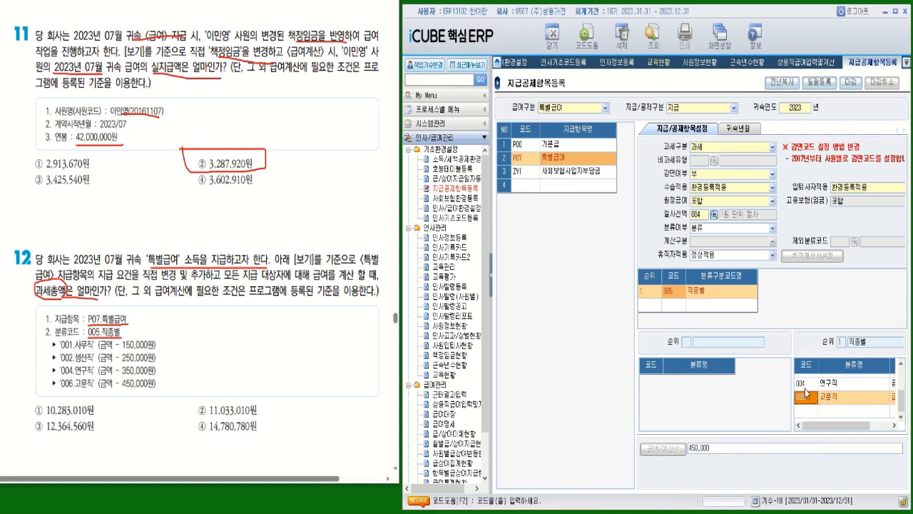
{"action": "left_click", "coordinate": [804, 385]}
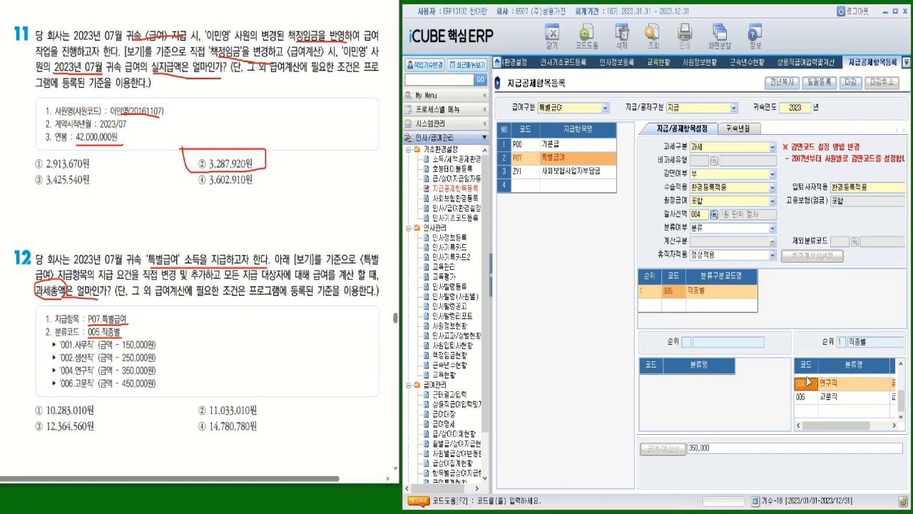
{"action": "left_click", "coordinate": [807, 376]}
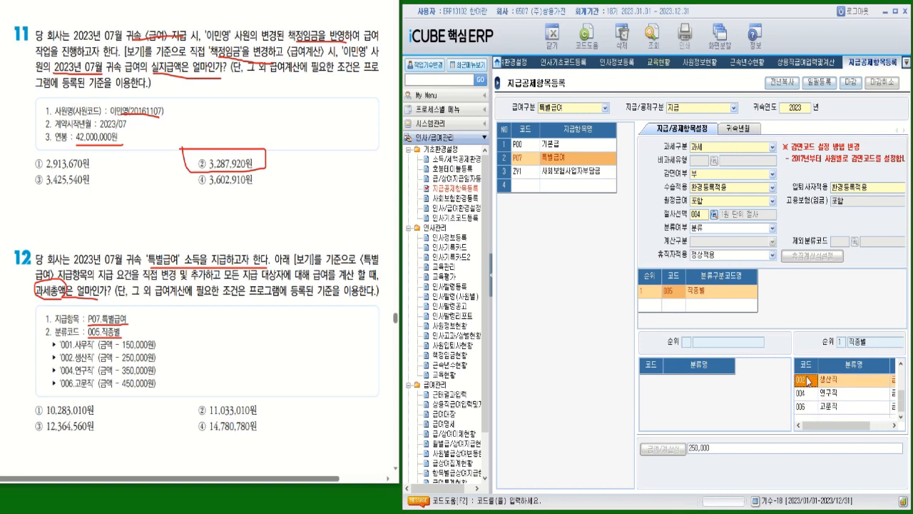
{"action": "scroll", "coordinate": [807, 367], "scroll_direction": "up", "scroll_amount": 1}
{"action": "left_click", "coordinate": [809, 380]}
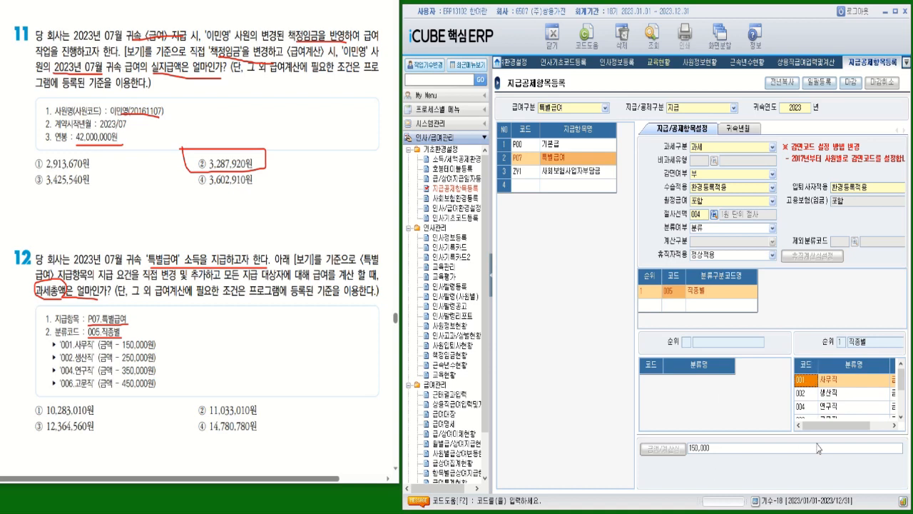
{"action": "left_click", "coordinate": [527, 187]}
{"action": "left_click", "coordinate": [528, 164]}
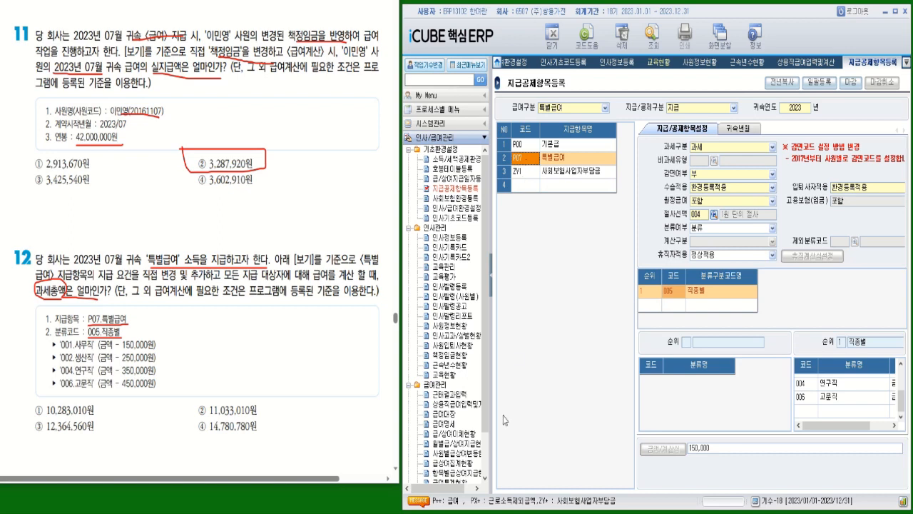
- In 상용직급여입력및계산, query 귀속연월 2023/07 with 지급일 2, the 2023/07/31 특별급여 payment
{"action": "left_click", "coordinate": [464, 407]}
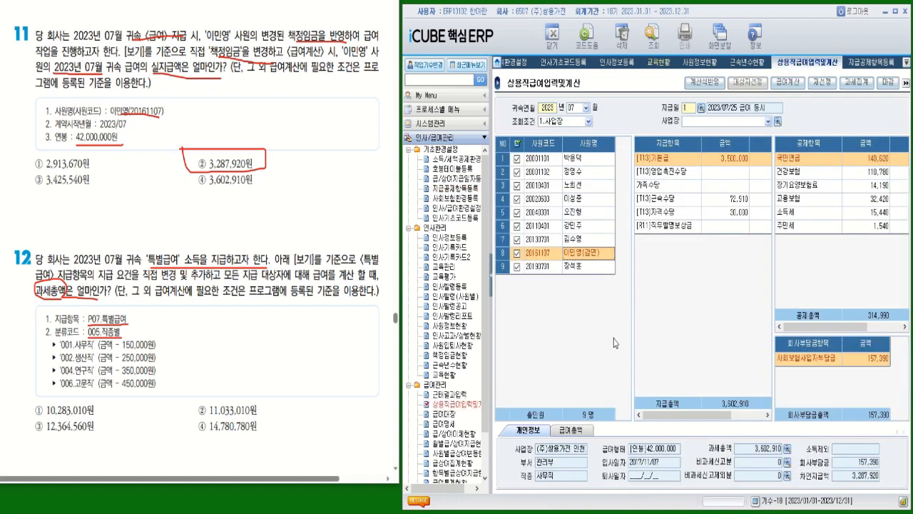
{"action": "left_click", "coordinate": [586, 108]}
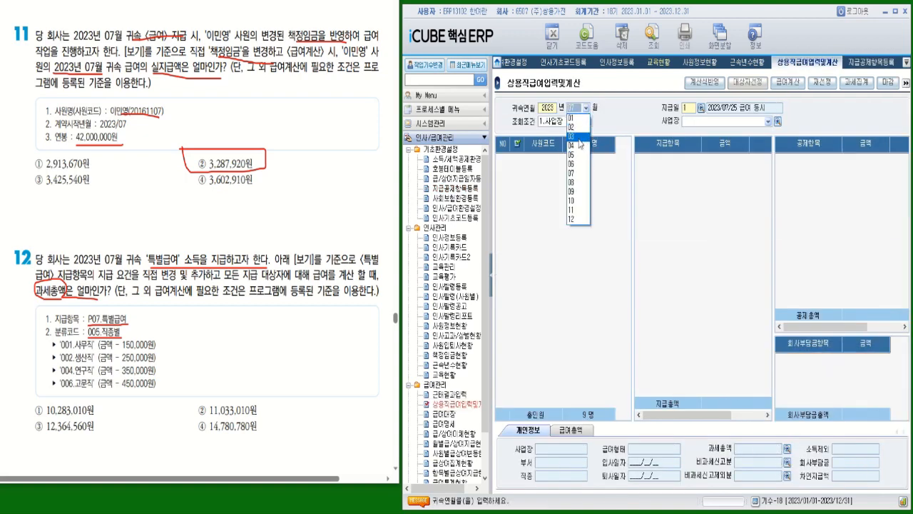
{"action": "left_click", "coordinate": [578, 174]}
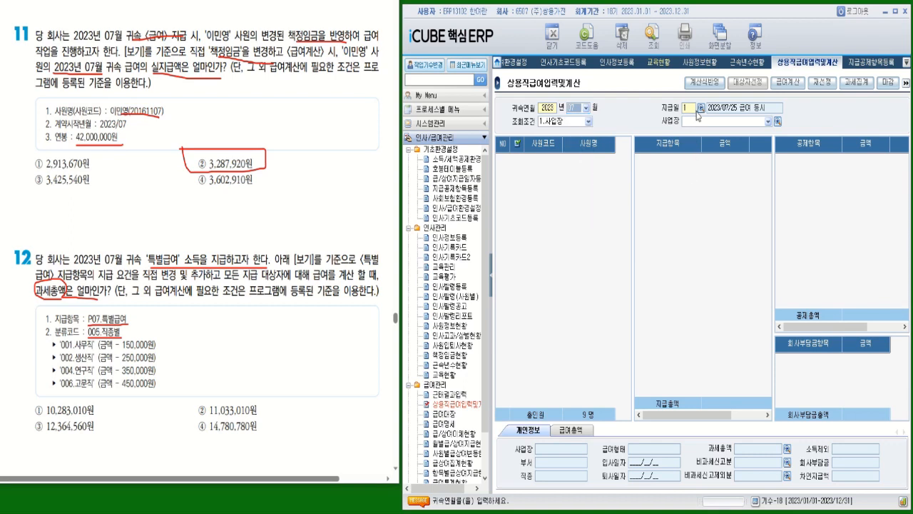
{"action": "left_click", "coordinate": [702, 107]}
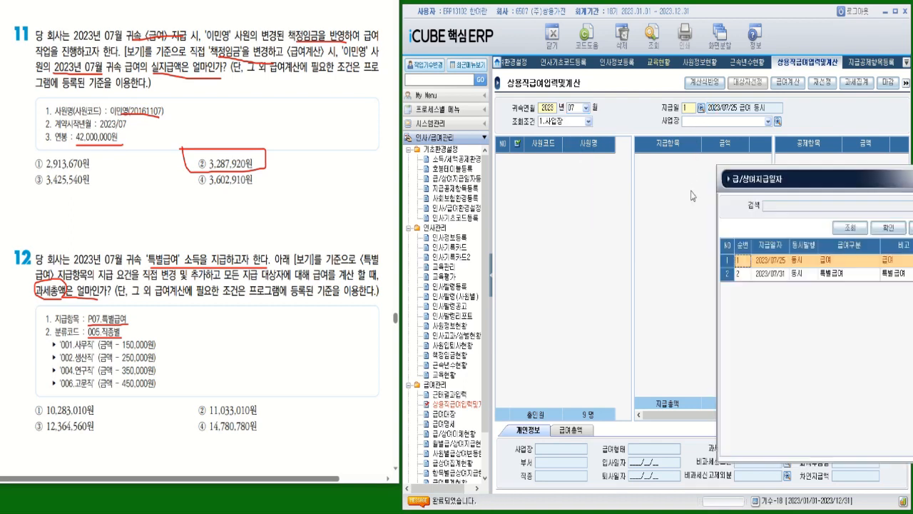
{"action": "left_click_drag", "start_coordinate": [765, 179], "coordinate": [471, 204]}
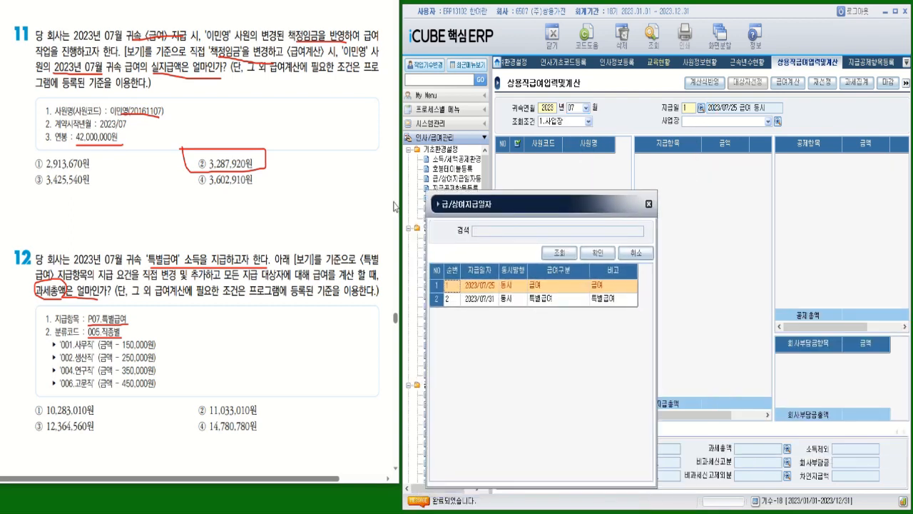
{"action": "double_click", "coordinate": [555, 298]}
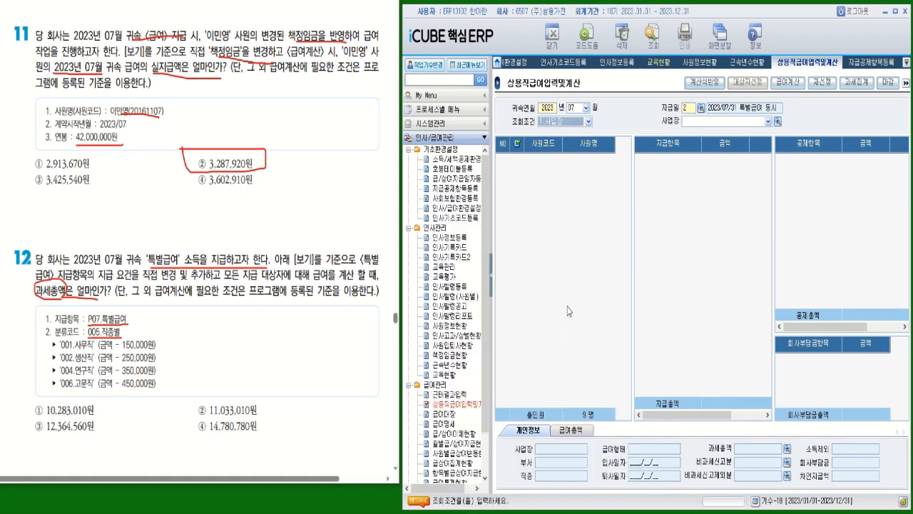
{"action": "left_click", "coordinate": [656, 53]}
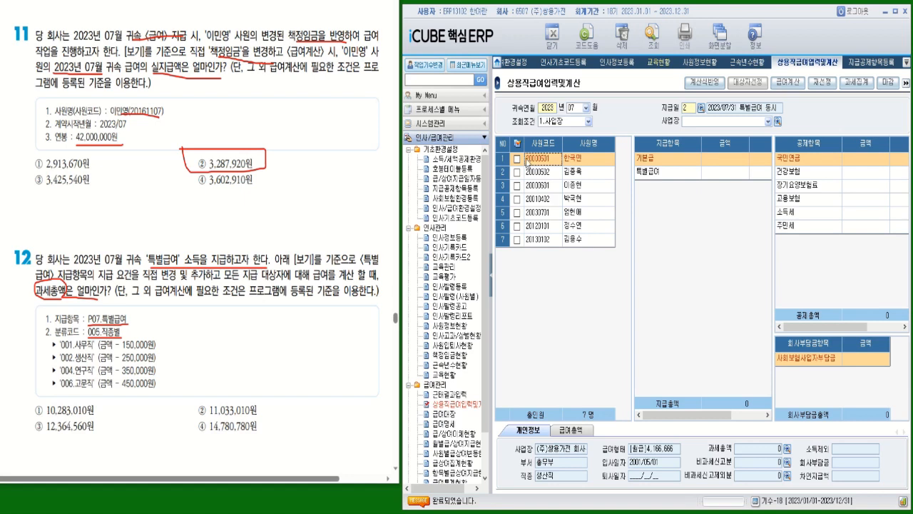
- Run 급여계산 for all selected employees on the 특별급여 payment, check the 급여총액 totals and mark answer ② for question 12
{"action": "left_click", "coordinate": [787, 84]}
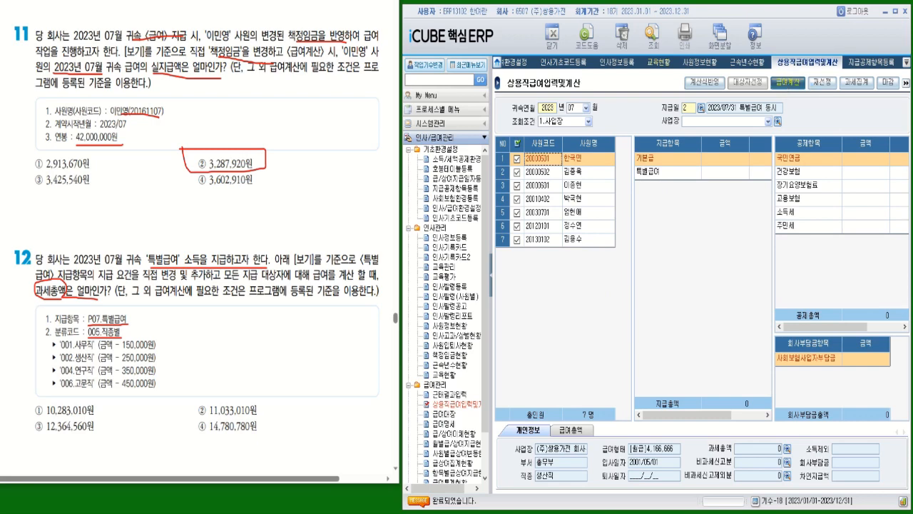
{"action": "left_click", "coordinate": [662, 465]}
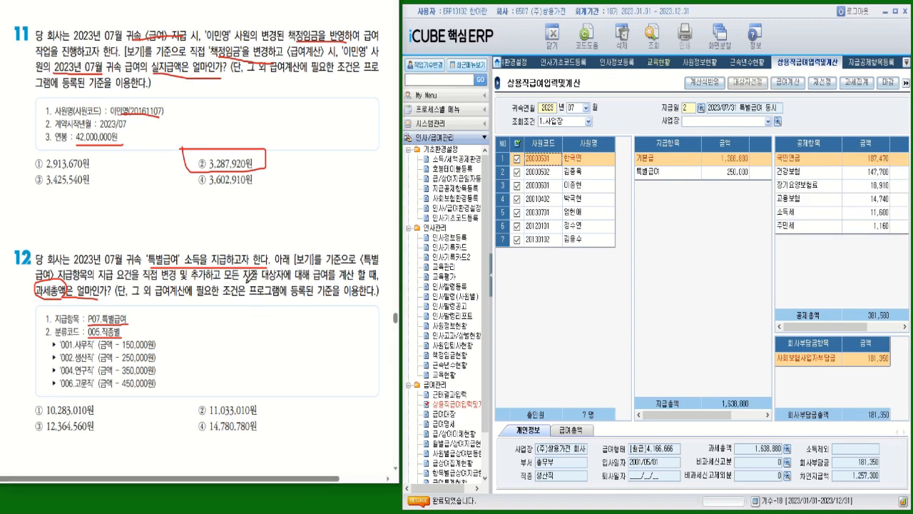
{"action": "left_click_drag", "start_coordinate": [247, 285], "coordinate": [275, 285]}
{"action": "left_click", "coordinate": [576, 431]}
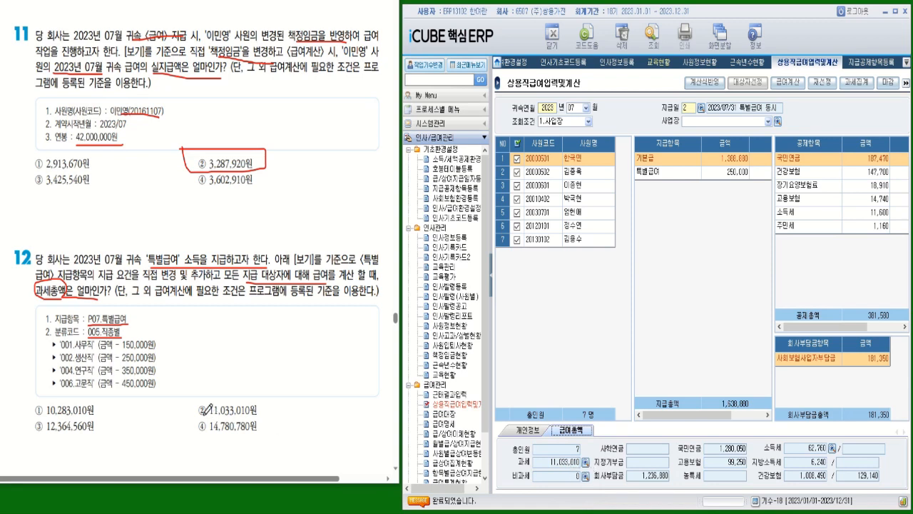
{"action": "mouse_move", "coordinate": [191, 420]}
{"action": "left_mouse_down"}
{"action": "mouse_move", "coordinate": [278, 404]}
{"action": "mouse_move", "coordinate": [223, 386]}
{"action": "mouse_move", "coordinate": [187, 403]}
{"action": "mouse_move", "coordinate": [199, 416]}
{"action": "left_mouse_up"}
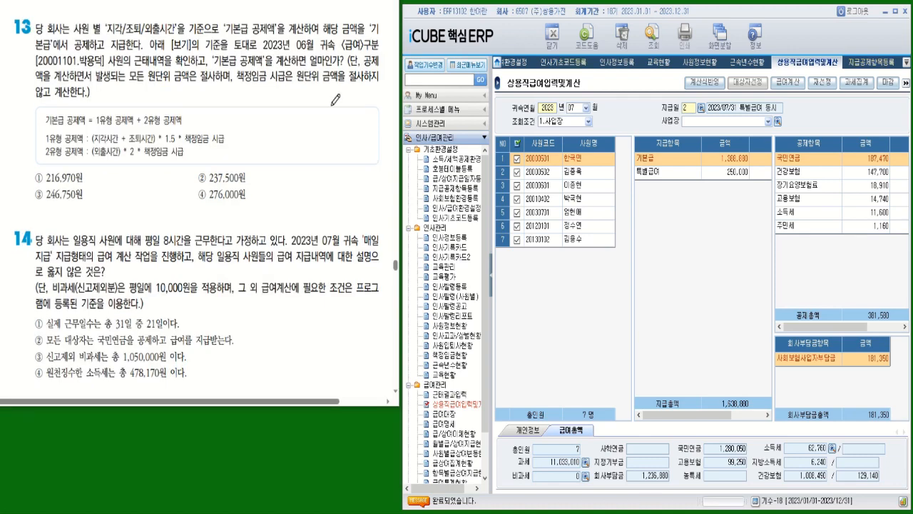
- Mark question 13's key conditions: 기본급 공제액, 2023년 06월 귀속, the employee, and 모든 원단위 금액은 절사
{"action": "left_click_drag", "start_coordinate": [228, 32], "coordinate": [294, 33]}
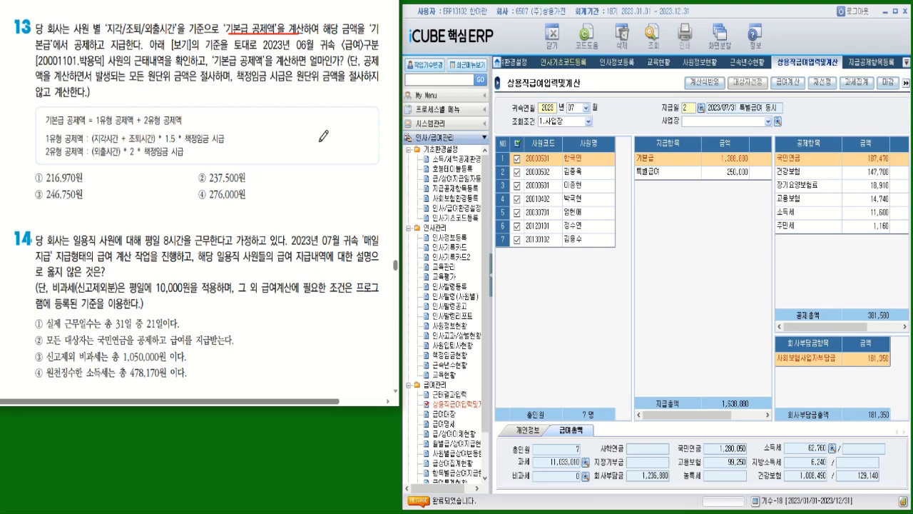
{"action": "left_click_drag", "start_coordinate": [264, 49], "coordinate": [342, 48]}
{"action": "left_click_drag", "start_coordinate": [81, 64], "coordinate": [127, 60]}
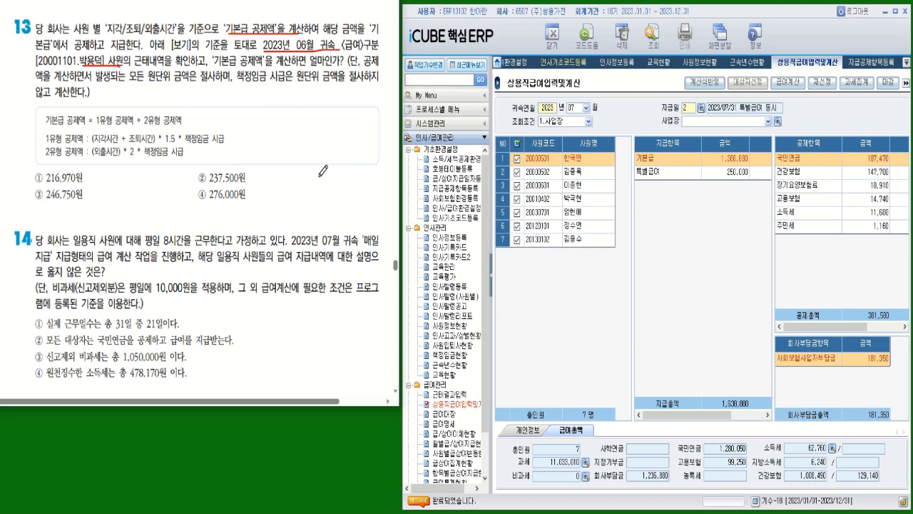
{"action": "left_click_drag", "start_coordinate": [149, 84], "coordinate": [205, 84]}
{"action": "mouse_move", "coordinate": [145, 72]}
{"action": "left_mouse_down"}
{"action": "mouse_move", "coordinate": [131, 81]}
{"action": "mouse_move", "coordinate": [141, 80]}
{"action": "left_mouse_up"}
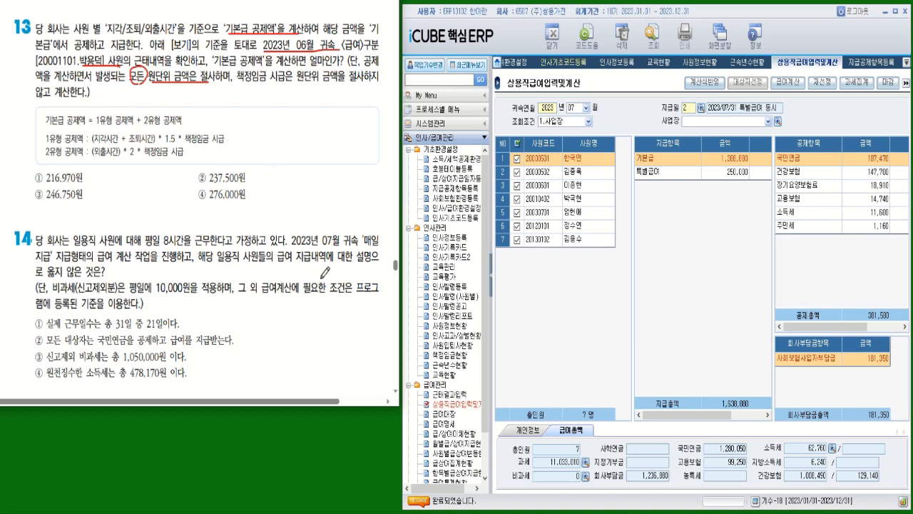
- In 인사정보등록, look up the 시급 of question 13's employee for the 2022/01 contract and write 17,187 beside the formulas
{"action": "left_click", "coordinate": [450, 239]}
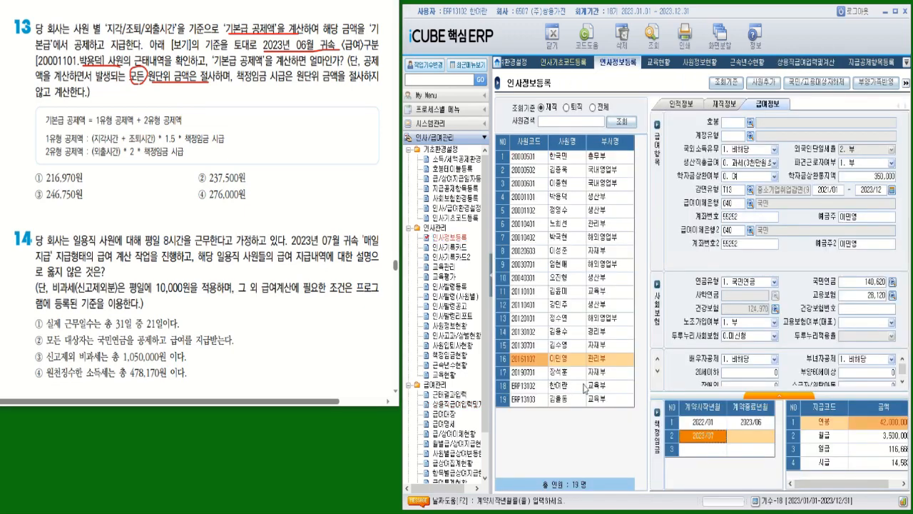
{"action": "left_click", "coordinate": [560, 198]}
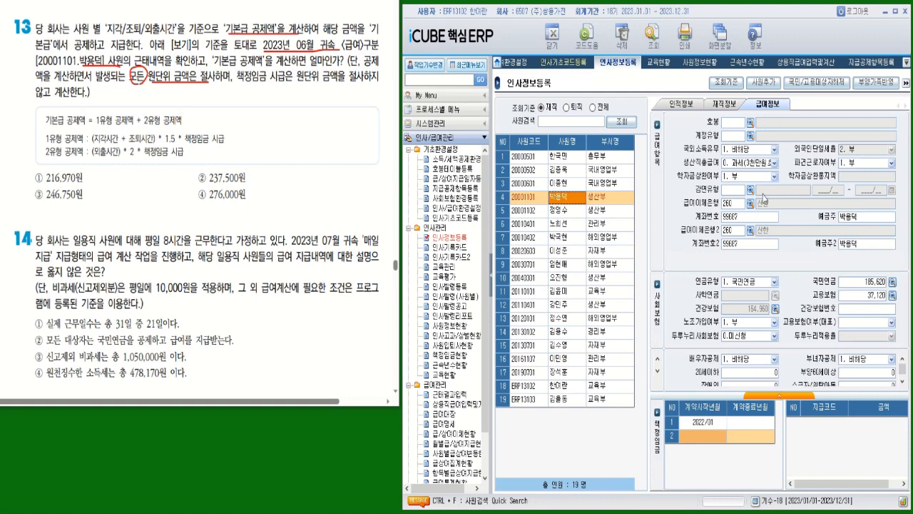
{"action": "left_click", "coordinate": [708, 427]}
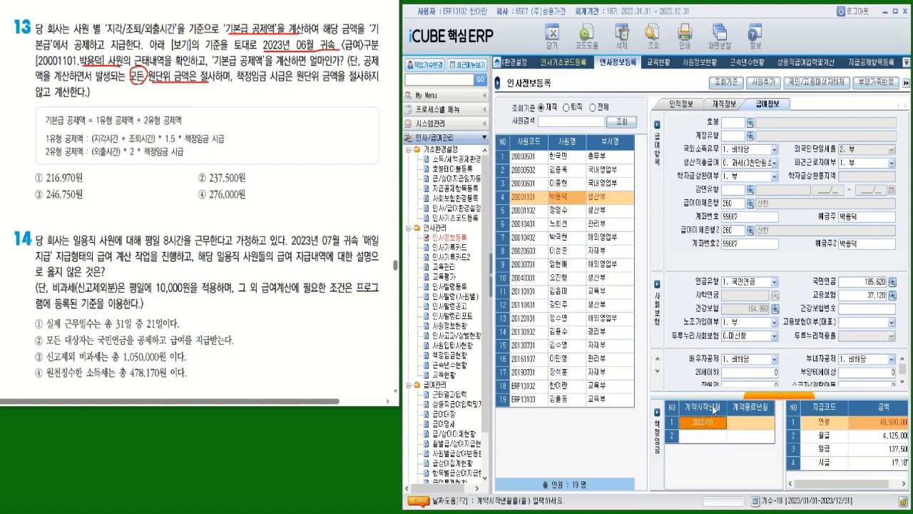
{"action": "left_click", "coordinate": [864, 465]}
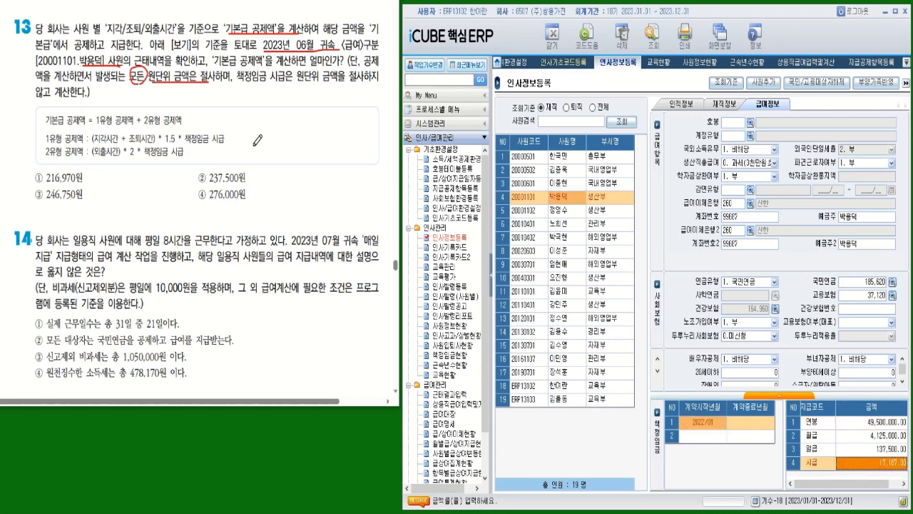
{"action": "mouse_move", "coordinate": [241, 130]}
{"action": "left_mouse_down"}
{"action": "mouse_move", "coordinate": [240, 141]}
{"action": "mouse_move", "coordinate": [257, 147]}
{"action": "mouse_move", "coordinate": [271, 121]}
{"action": "mouse_move", "coordinate": [264, 136]}
{"action": "mouse_move", "coordinate": [279, 147]}
{"action": "left_mouse_up"}
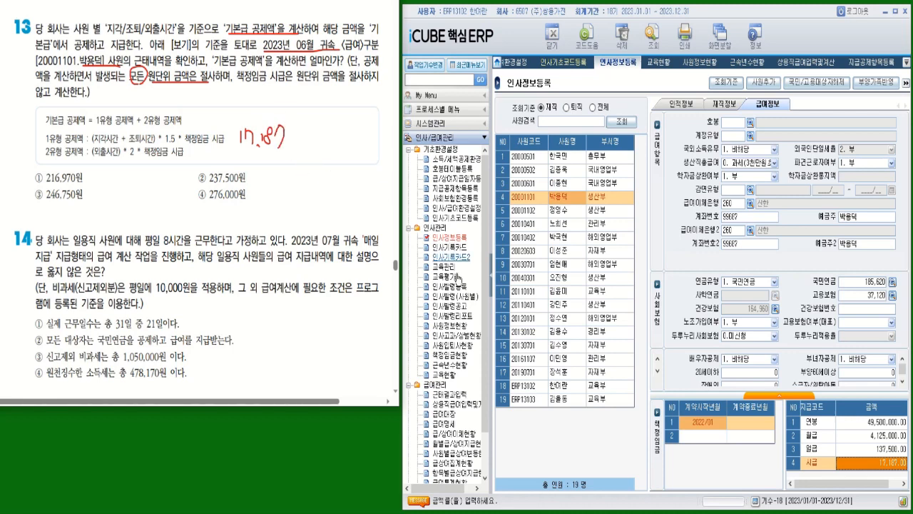
- In 근태결과입력, query 귀속연월 2023/06 with 지급일 1, the 2023/06/25 급여 payment, and view the attendance of question 13's employee
{"action": "left_click", "coordinate": [454, 395]}
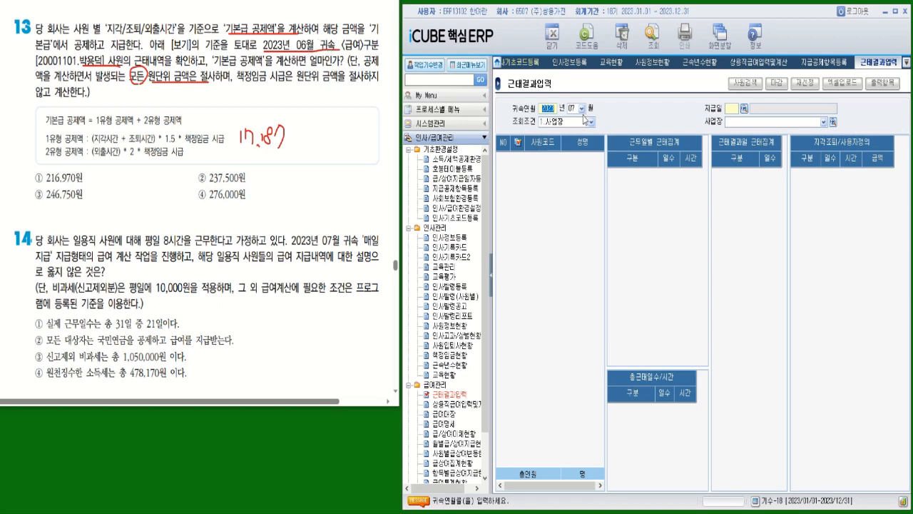
{"action": "left_click", "coordinate": [583, 109]}
{"action": "left_click", "coordinate": [576, 170]}
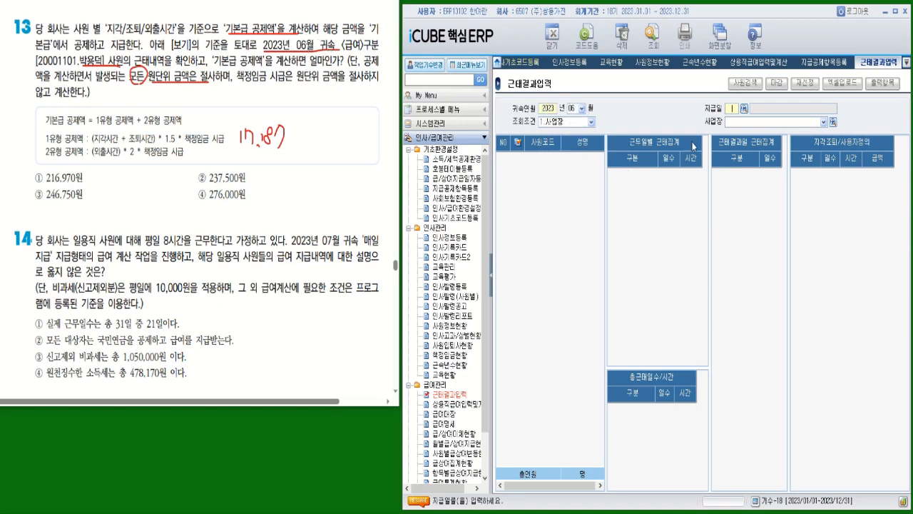
{"action": "left_click", "coordinate": [744, 109]}
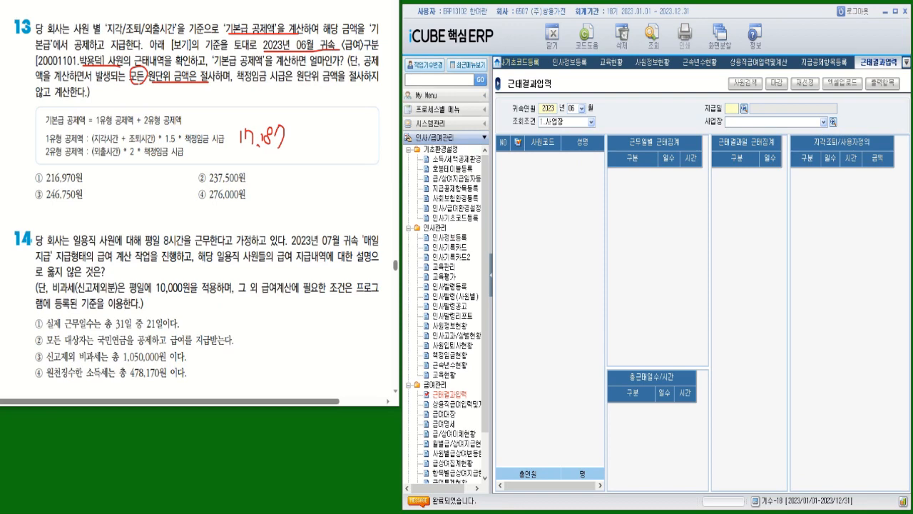
{"action": "double_click", "coordinate": [667, 276]}
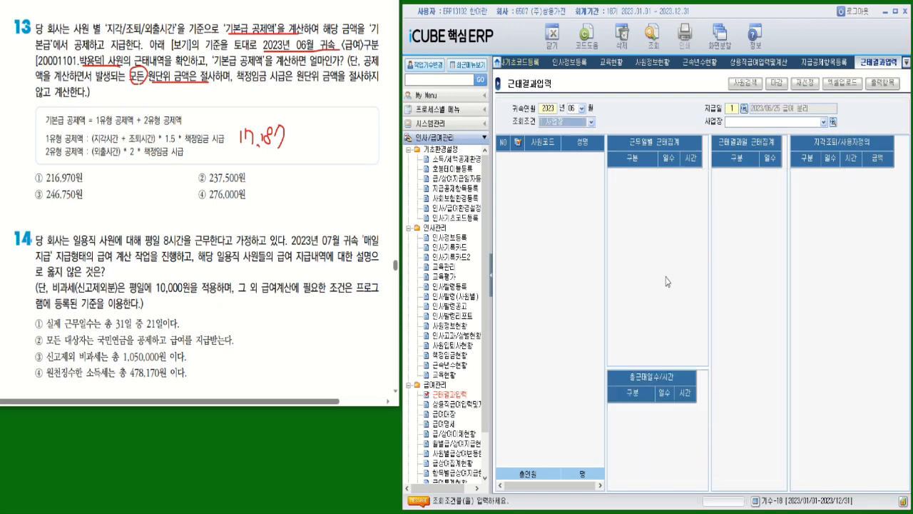
{"action": "left_click", "coordinate": [651, 34]}
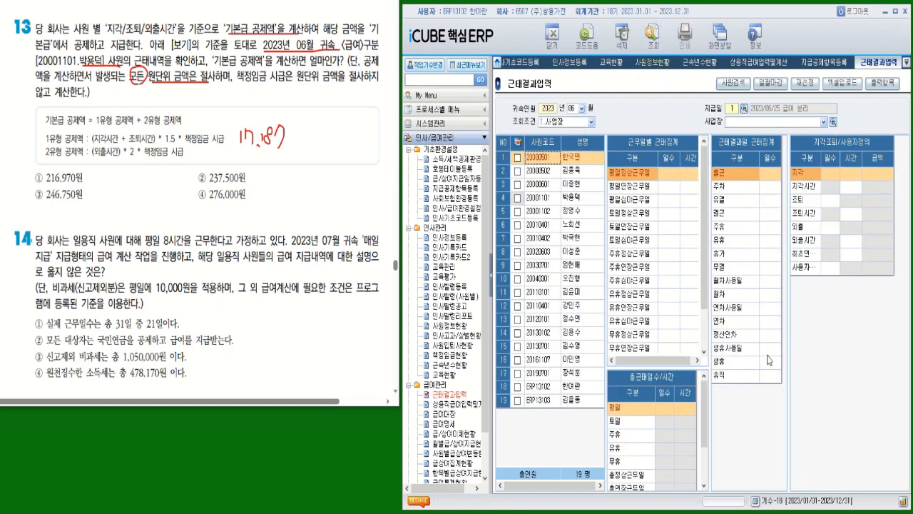
{"action": "left_click", "coordinate": [566, 200]}
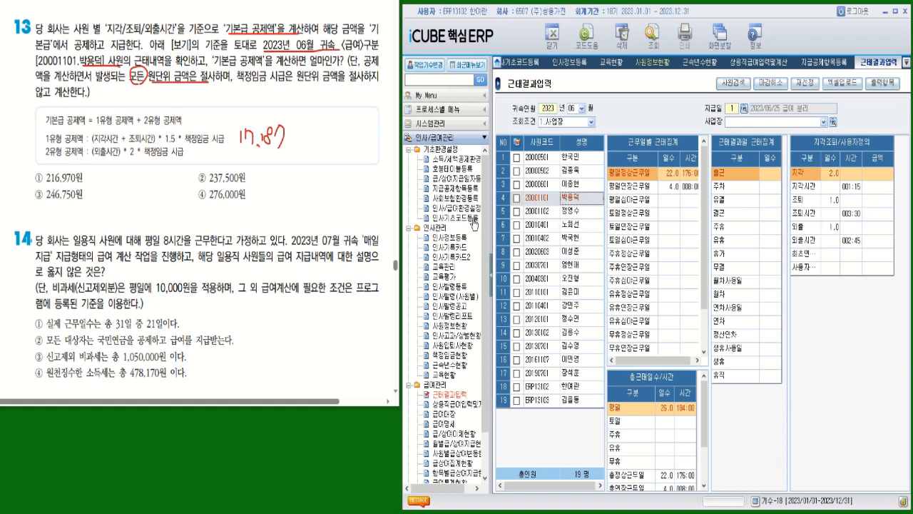
- Write 4:45 (0.75) under the formulas for 지각시간 + 조퇴시간, and 2:45 for 외출시간
{"action": "mouse_move", "coordinate": [107, 144]}
{"action": "left_mouse_down"}
{"action": "mouse_move", "coordinate": [127, 143]}
{"action": "mouse_move", "coordinate": [109, 206]}
{"action": "mouse_move", "coordinate": [145, 209]}
{"action": "mouse_move", "coordinate": [158, 198]}
{"action": "mouse_move", "coordinate": [155, 208]}
{"action": "mouse_move", "coordinate": [157, 191]}
{"action": "left_mouse_up"}
{"action": "left_click", "coordinate": [129, 202]}
{"action": "left_click", "coordinate": [129, 207]}
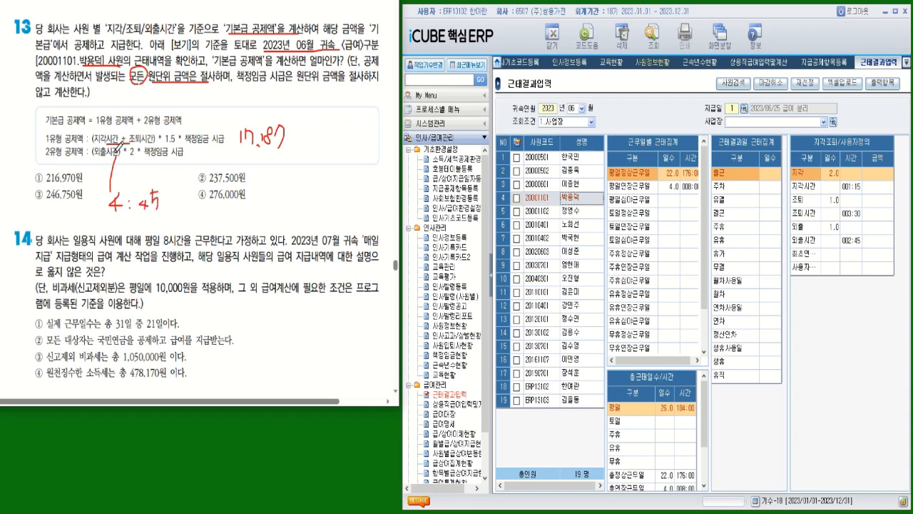
{"action": "mouse_move", "coordinate": [105, 149]}
{"action": "left_mouse_down"}
{"action": "mouse_move", "coordinate": [114, 162]}
{"action": "mouse_move", "coordinate": [108, 139]}
{"action": "mouse_move", "coordinate": [92, 228]}
{"action": "left_mouse_up"}
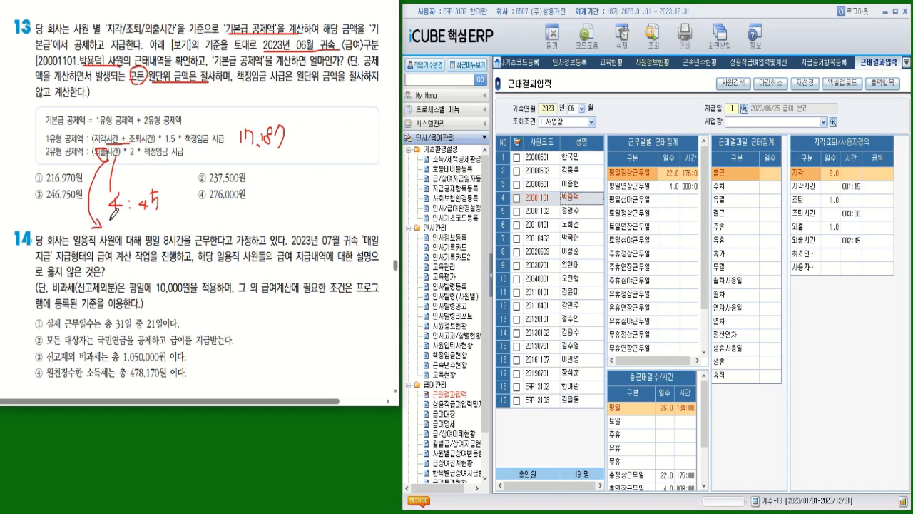
{"action": "mouse_move", "coordinate": [109, 218]}
{"action": "left_mouse_down"}
{"action": "mouse_move", "coordinate": [124, 231]}
{"action": "mouse_move", "coordinate": [142, 216]}
{"action": "mouse_move", "coordinate": [149, 225]}
{"action": "mouse_move", "coordinate": [148, 210]}
{"action": "left_mouse_up"}
{"action": "mouse_move", "coordinate": [174, 187]}
{"action": "left_mouse_down"}
{"action": "mouse_move", "coordinate": [171, 206]}
{"action": "mouse_move", "coordinate": [199, 211]}
{"action": "mouse_move", "coordinate": [201, 200]}
{"action": "mouse_move", "coordinate": [200, 214]}
{"action": "left_mouse_up"}
{"action": "left_click", "coordinate": [182, 207]}
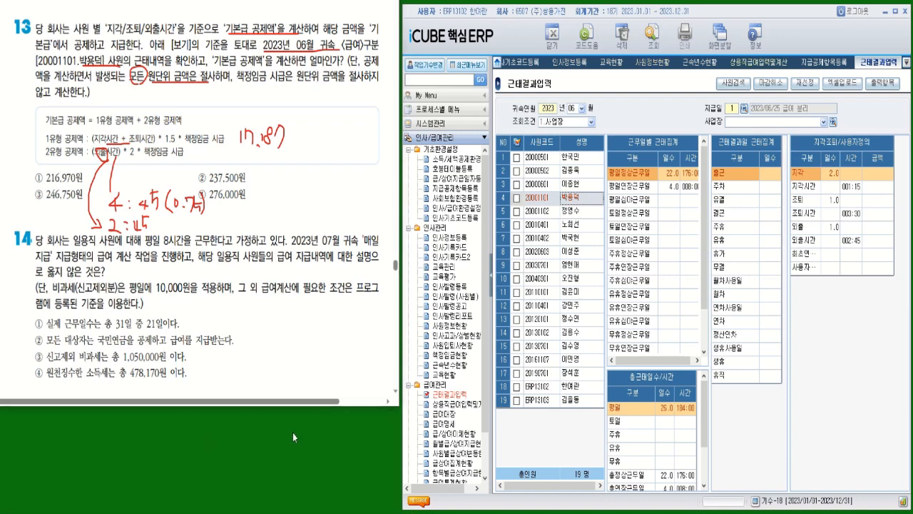
- Switch to the Windows calculator and enter 4.75 × 1.5 for the 1유형 공제액
{"action": "left_click", "coordinate": [268, 512]}
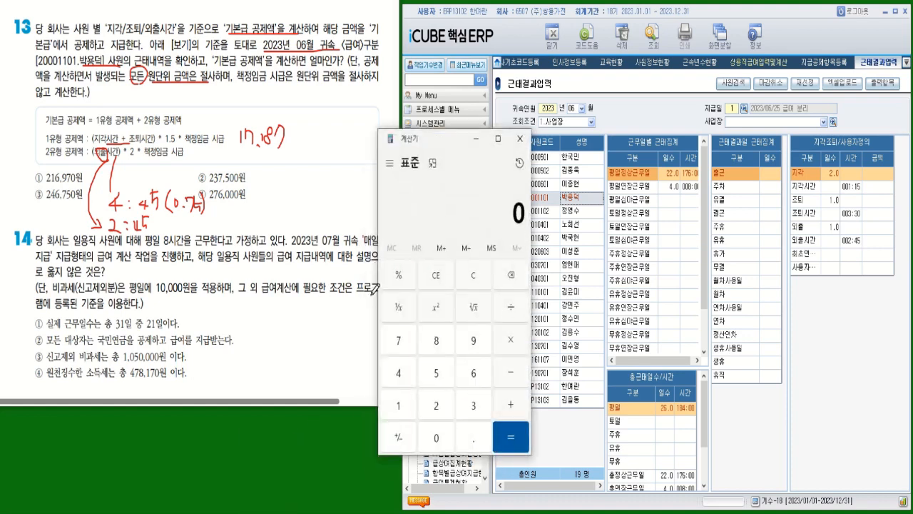
{"action": "left_click_drag", "start_coordinate": [424, 146], "coordinate": [336, 182]}
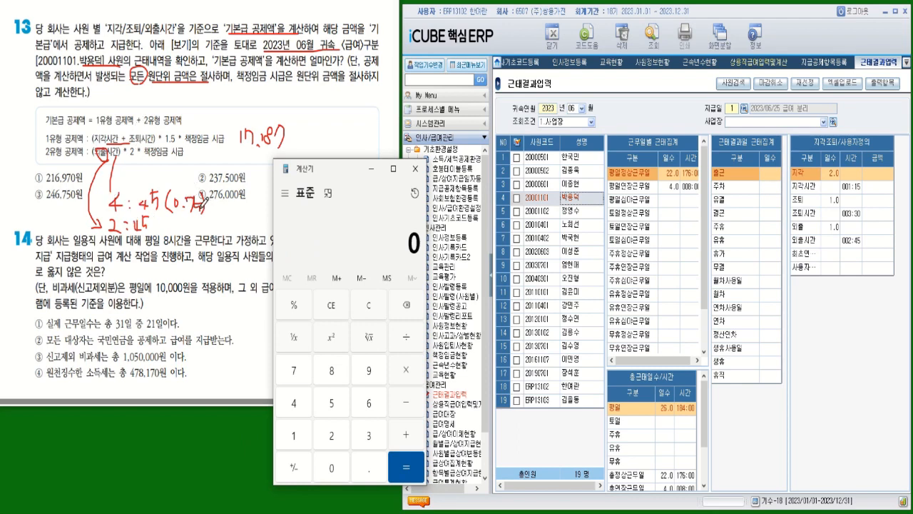
{"action": "left_click", "coordinate": [293, 409]}
{"action": "left_click", "coordinate": [371, 471]}
{"action": "left_click", "coordinate": [299, 376]}
{"action": "left_click", "coordinate": [332, 405]}
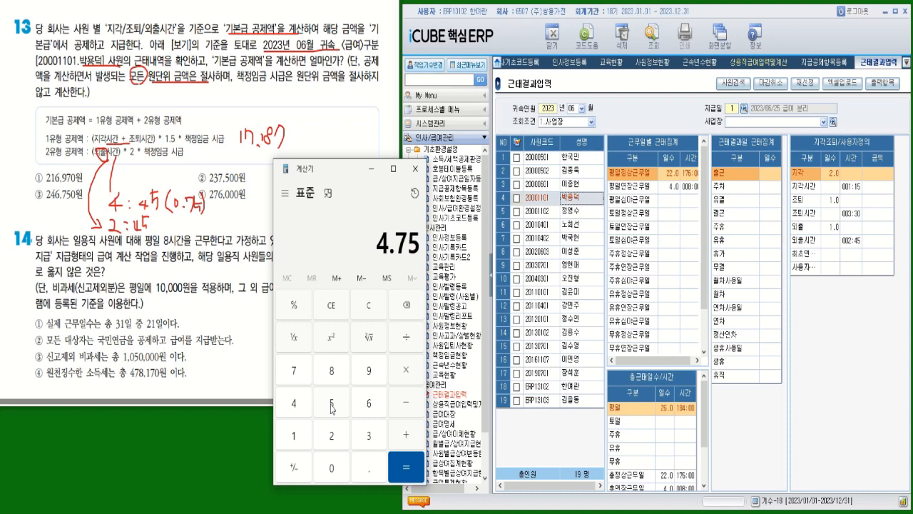
{"action": "left_click", "coordinate": [412, 376]}
{"action": "left_click", "coordinate": [296, 435]}
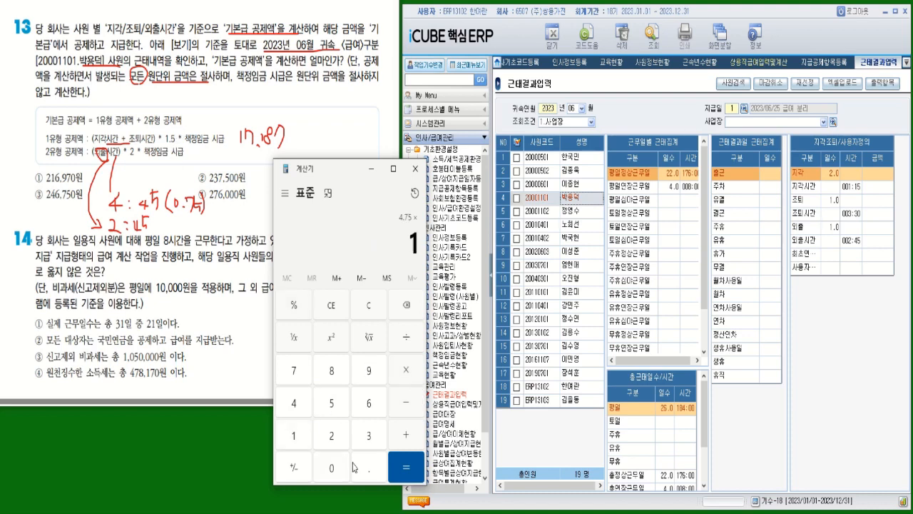
{"action": "left_click", "coordinate": [365, 471]}
{"action": "left_click", "coordinate": [331, 411]}
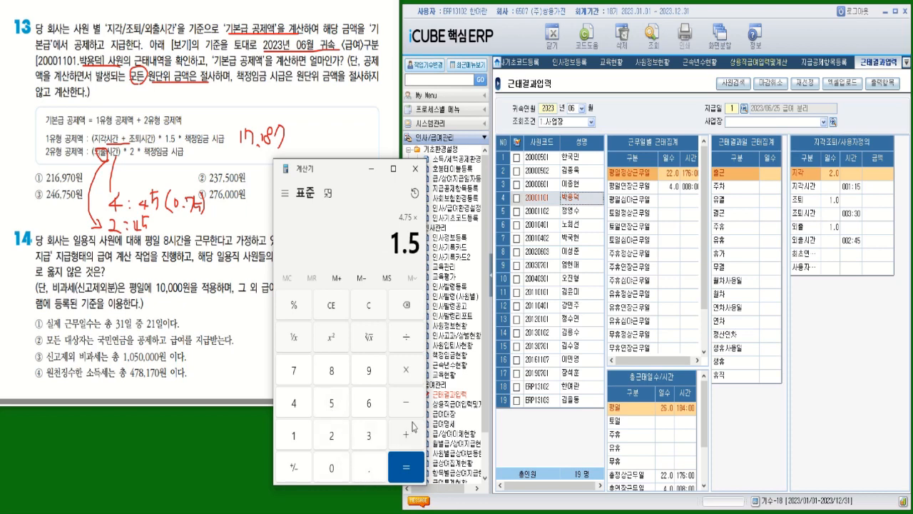
- Multiply the product by the hourly wage of 17187 to work out the 1유형 공제액
{"action": "left_click", "coordinate": [411, 377]}
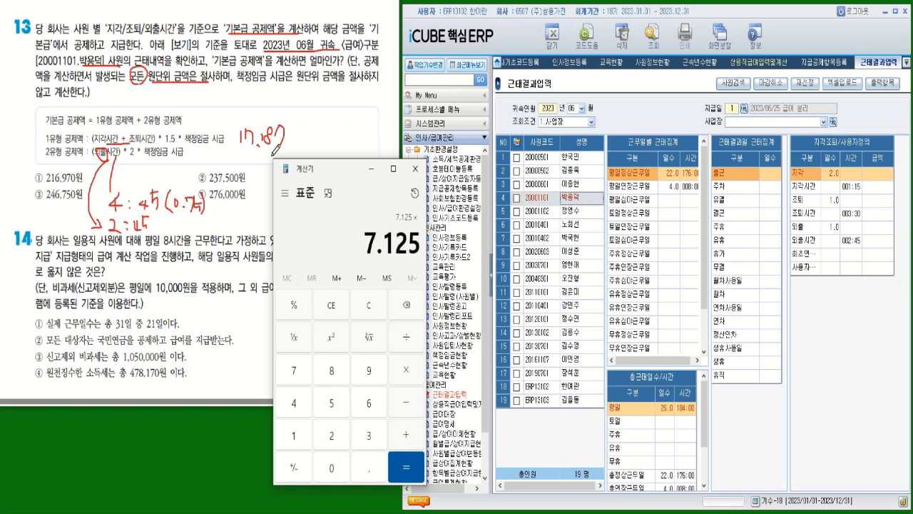
{"action": "left_click", "coordinate": [303, 439]}
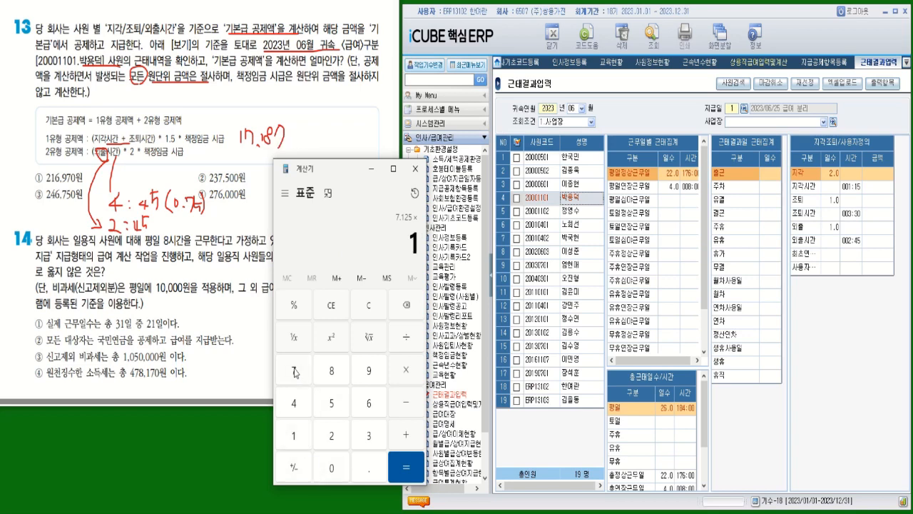
{"action": "left_click", "coordinate": [297, 372]}
{"action": "left_click", "coordinate": [307, 439]}
{"action": "left_click", "coordinate": [331, 375]}
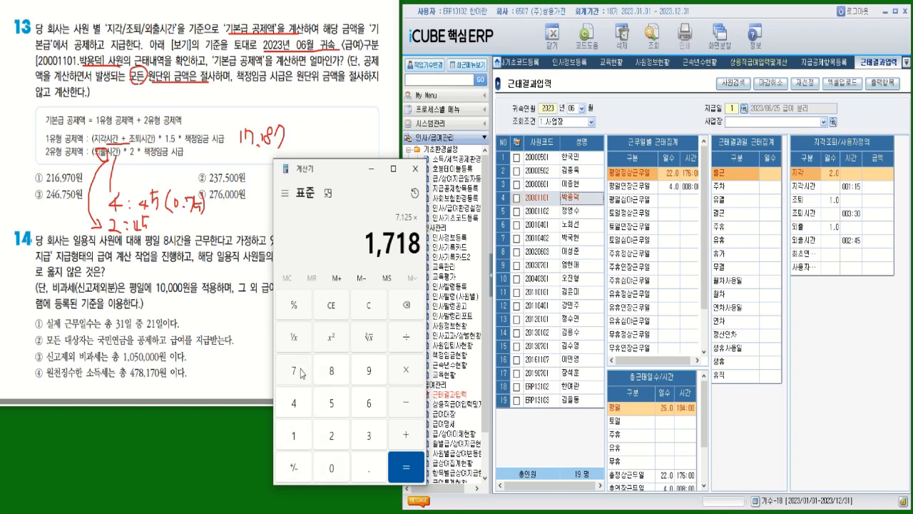
{"action": "left_click", "coordinate": [305, 372]}
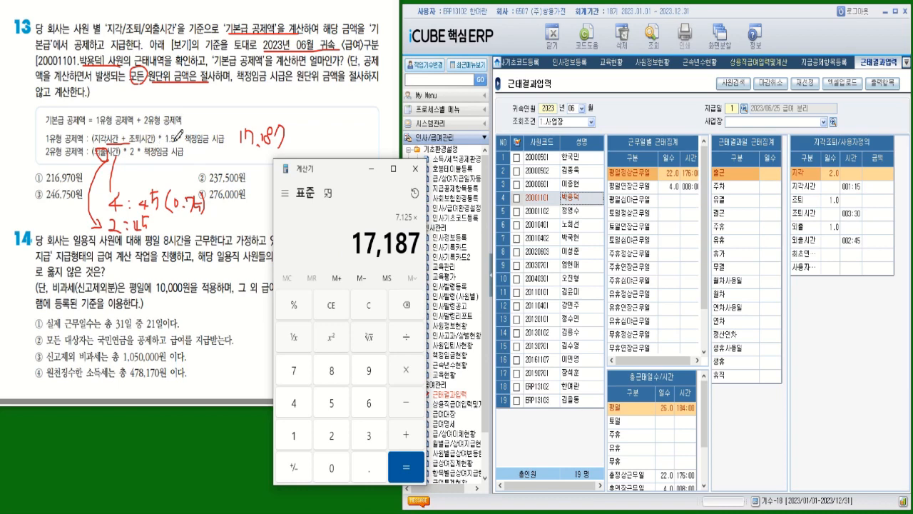
{"action": "left_click", "coordinate": [405, 469]}
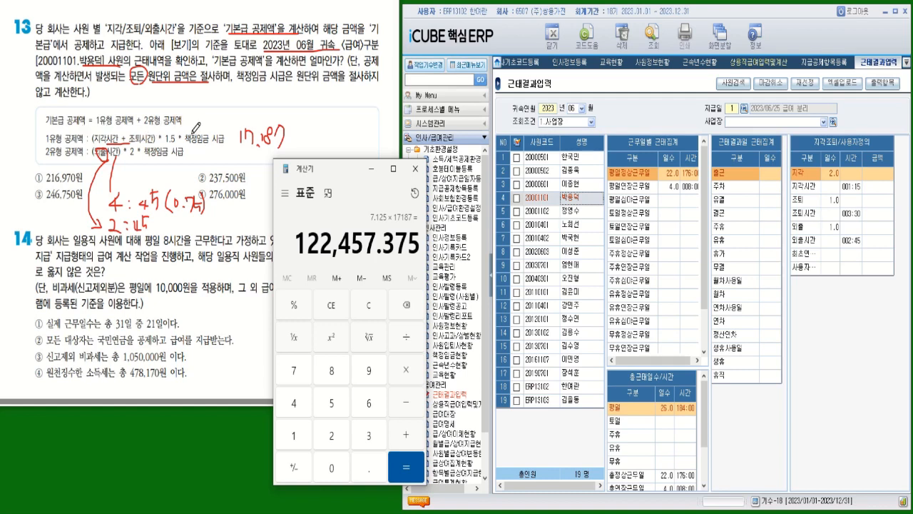
- Draw an arrow from the 1유형 formula, write 122450 beside it and bring the calculator back in front
{"action": "mouse_move", "coordinate": [203, 127]}
{"action": "left_mouse_down"}
{"action": "mouse_move", "coordinate": [259, 106]}
{"action": "mouse_move", "coordinate": [285, 107]}
{"action": "mouse_move", "coordinate": [280, 100]}
{"action": "mouse_move", "coordinate": [286, 109]}
{"action": "left_mouse_up"}
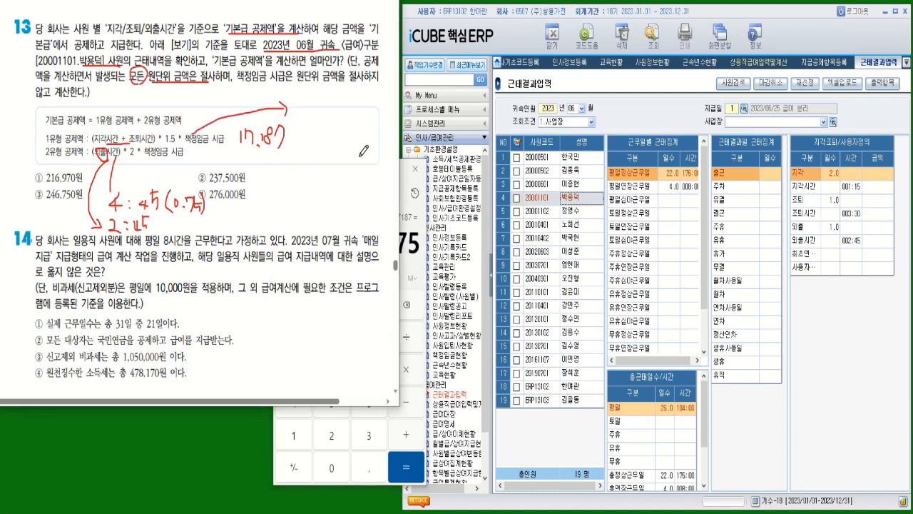
{"action": "left_click", "coordinate": [413, 188]}
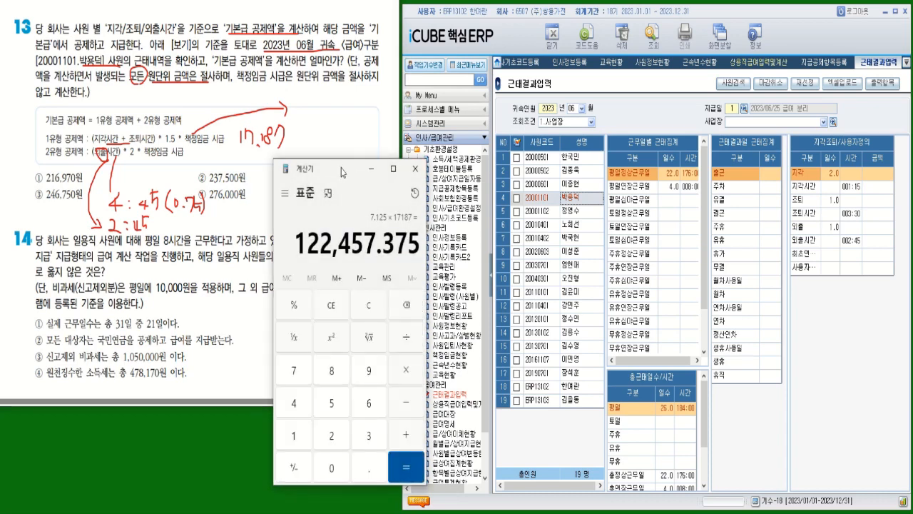
{"action": "left_click_drag", "start_coordinate": [341, 169], "coordinate": [420, 148]}
{"action": "mouse_move", "coordinate": [297, 99]}
{"action": "left_mouse_down"}
{"action": "mouse_move", "coordinate": [296, 124]}
{"action": "mouse_move", "coordinate": [321, 104]}
{"action": "mouse_move", "coordinate": [331, 112]}
{"action": "mouse_move", "coordinate": [366, 100]}
{"action": "mouse_move", "coordinate": [339, 106]}
{"action": "left_mouse_up"}
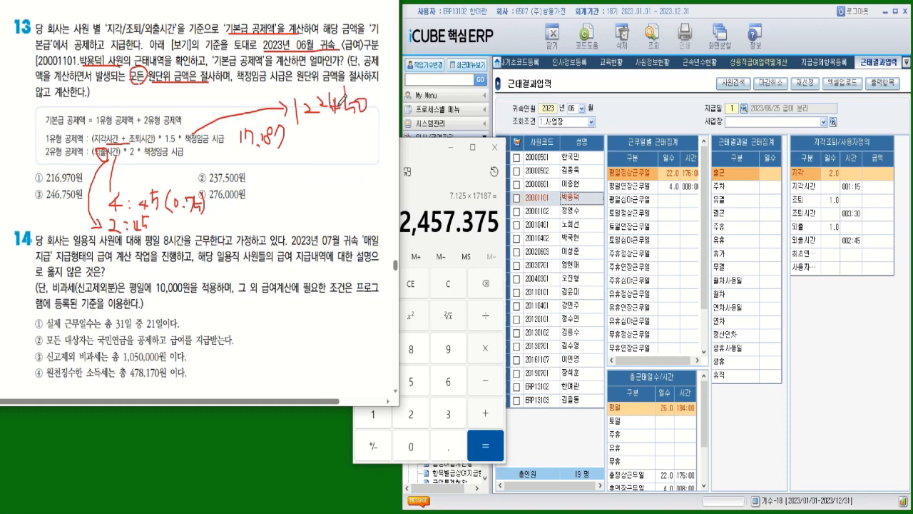
{"action": "left_click", "coordinate": [423, 158]}
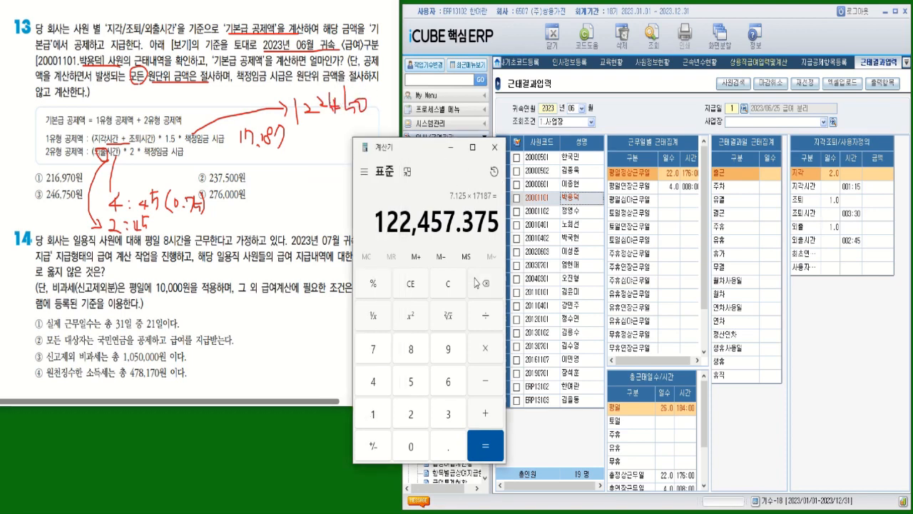
- Clear the calculator and multiply the 외출시간 of 2.75 by 2 for the 2유형 공제액
{"action": "left_click", "coordinate": [448, 284]}
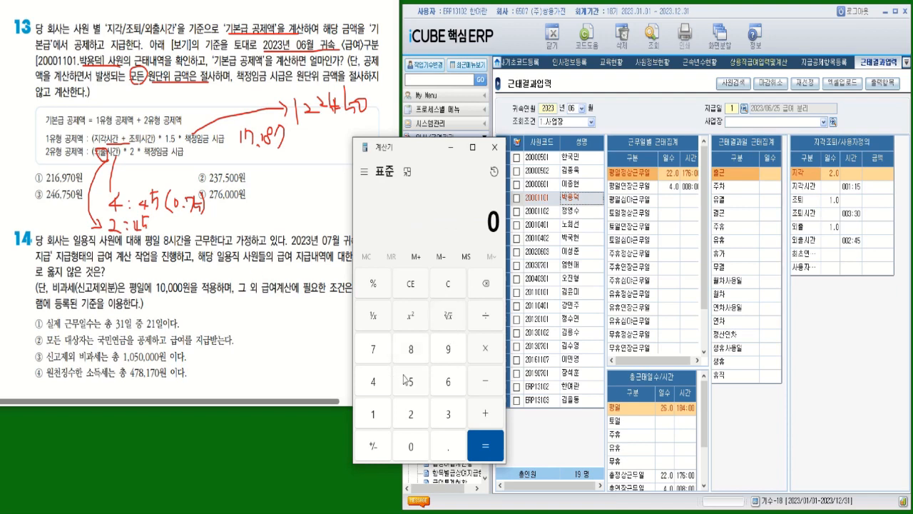
{"action": "left_click", "coordinate": [413, 420]}
{"action": "left_click", "coordinate": [445, 459]}
{"action": "left_click", "coordinate": [370, 352]}
{"action": "left_click", "coordinate": [407, 386]}
{"action": "left_click", "coordinate": [485, 357]}
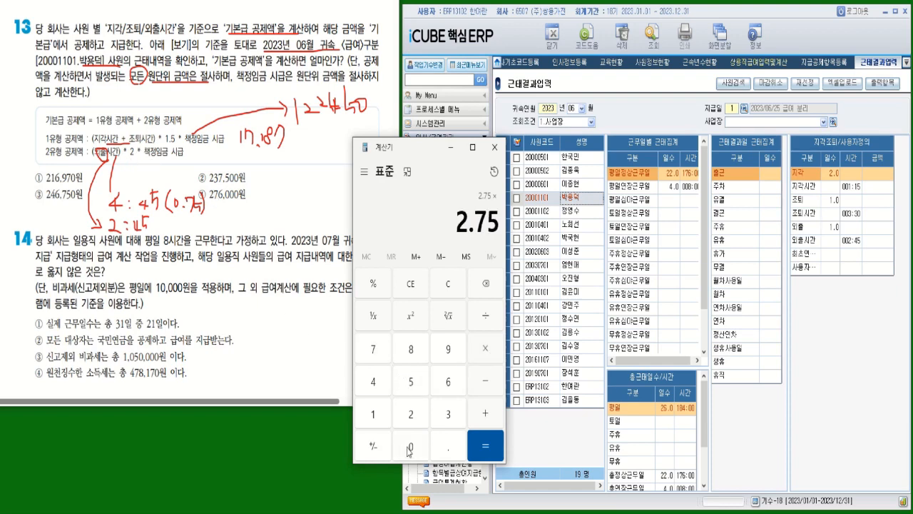
{"action": "left_click", "coordinate": [410, 414]}
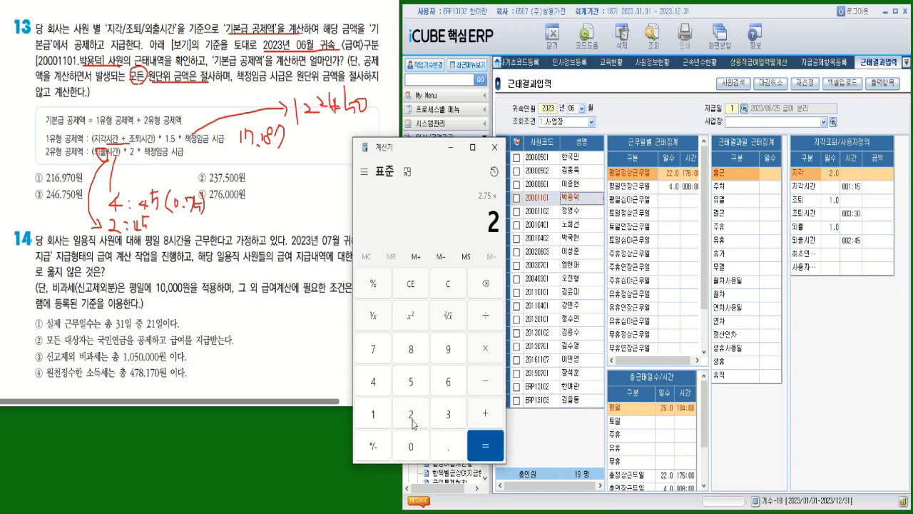
{"action": "left_click", "coordinate": [488, 350]}
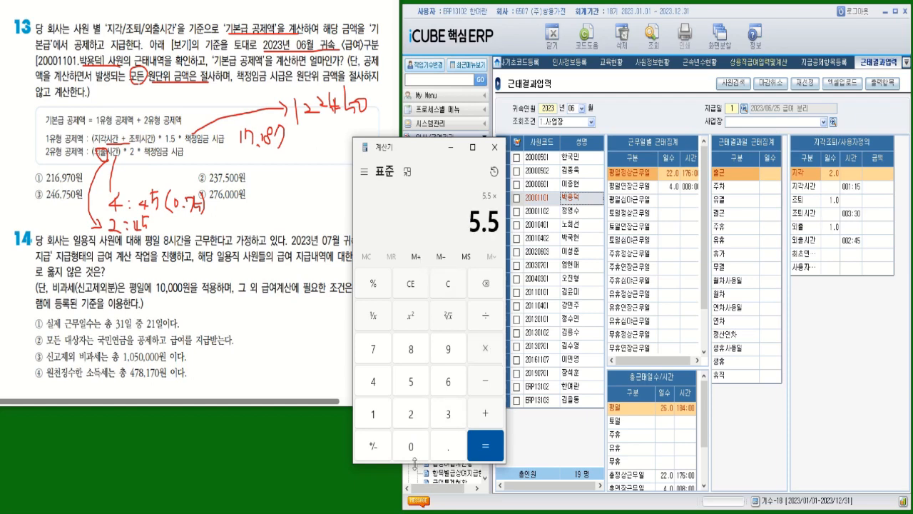
- Multiply the product by the hourly wage of 17187 to work out the 2유형 공제액
{"action": "left_click", "coordinate": [377, 422]}
{"action": "left_click", "coordinate": [377, 360]}
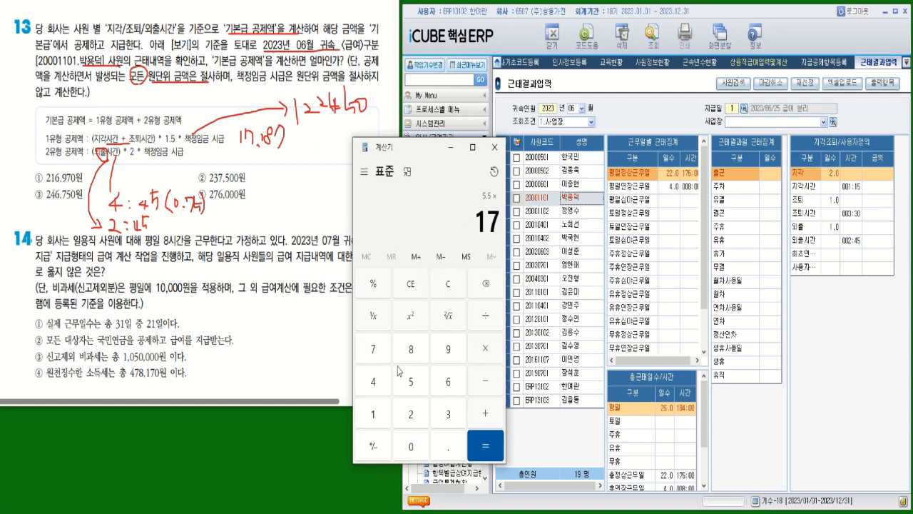
{"action": "left_click", "coordinate": [382, 425]}
{"action": "left_click", "coordinate": [411, 350]}
{"action": "left_click", "coordinate": [381, 351]}
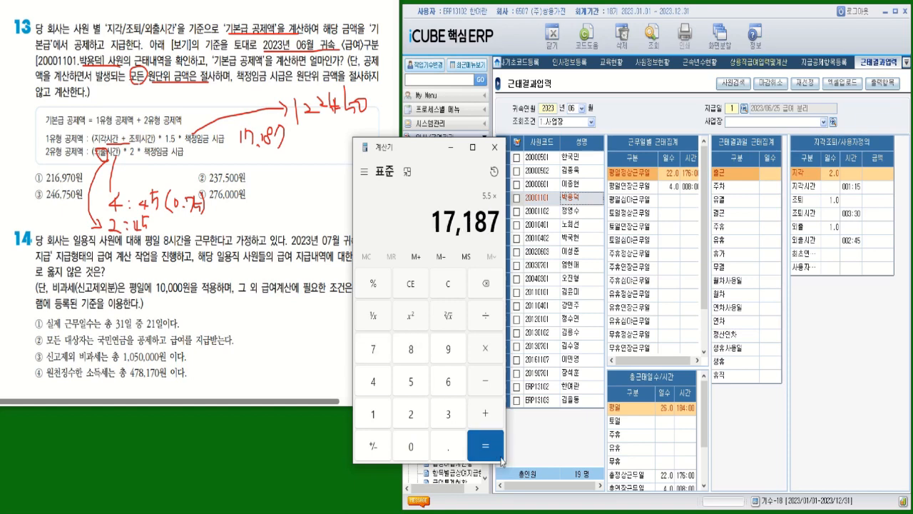
{"action": "left_click", "coordinate": [496, 459]}
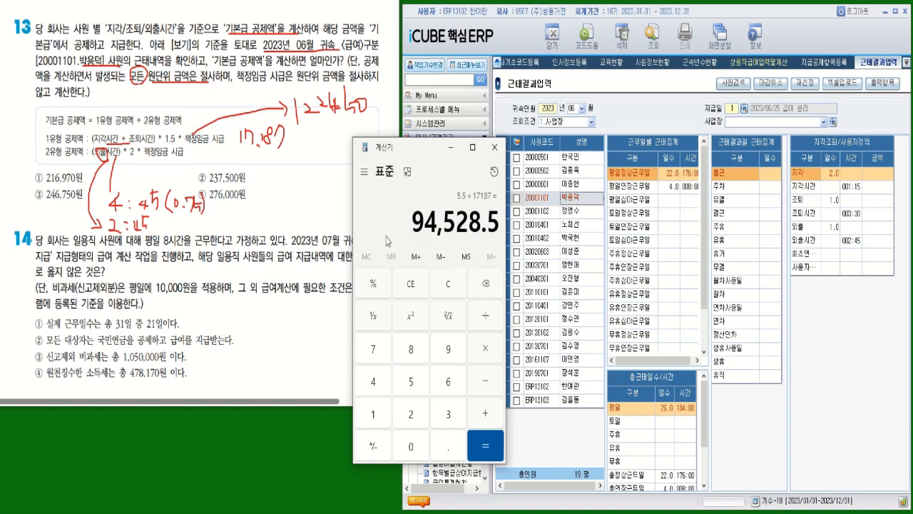
- Write 94,520 beside the 2유형 formula and move the calculator off the question sheet
{"action": "mouse_move", "coordinate": [310, 159]}
{"action": "left_mouse_down"}
{"action": "mouse_move", "coordinate": [308, 172]}
{"action": "mouse_move", "coordinate": [324, 165]}
{"action": "mouse_move", "coordinate": [322, 175]}
{"action": "mouse_move", "coordinate": [361, 161]}
{"action": "left_mouse_up"}
{"action": "left_click", "coordinate": [328, 170]}
{"action": "mouse_move", "coordinate": [363, 157]}
{"action": "left_mouse_down"}
{"action": "mouse_move", "coordinate": [371, 167]}
{"action": "mouse_move", "coordinate": [474, 156]}
{"action": "left_mouse_up"}
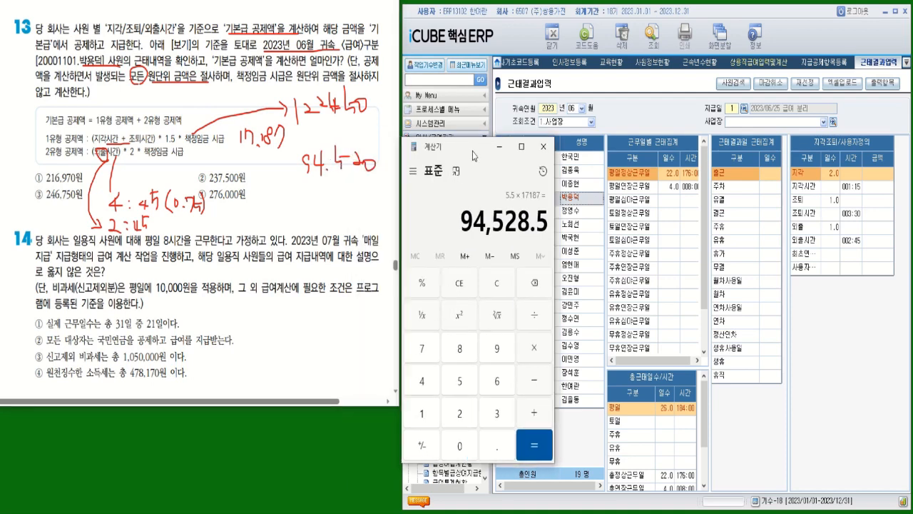
- Clear the calculator and enter the 1유형 공제액 of 122450
{"action": "left_click", "coordinate": [497, 288]}
{"action": "left_click", "coordinate": [421, 413]}
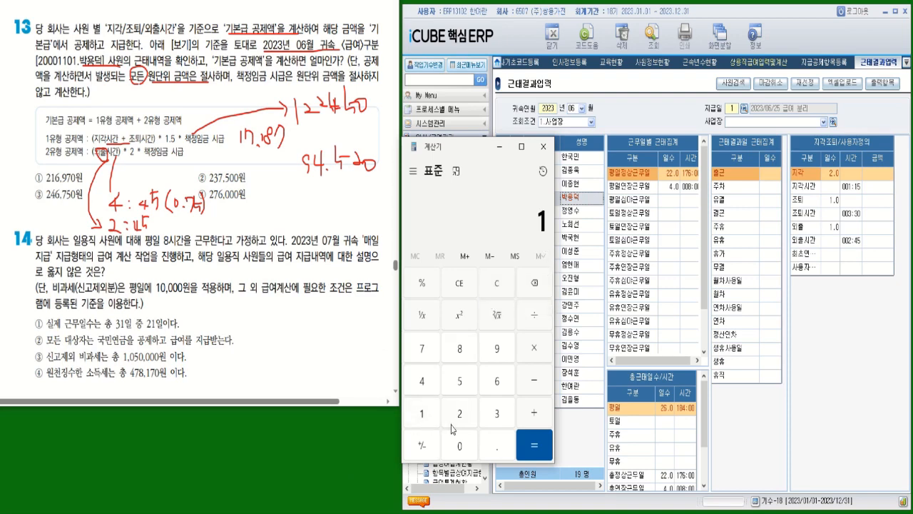
{"action": "left_click", "coordinate": [457, 417]}
{"action": "left_click", "coordinate": [457, 418]}
{"action": "left_click", "coordinate": [431, 385]}
{"action": "left_click", "coordinate": [450, 385]}
{"action": "left_click", "coordinate": [459, 446]}
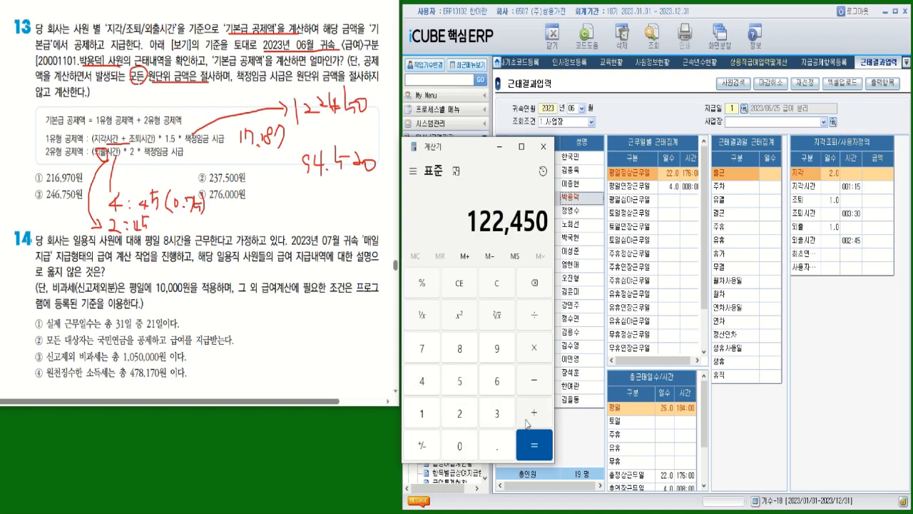
- Add the 2유형 공제액 of 94520, circle answer ① 216,970원 for question 13 and put the calculator away
{"action": "left_click", "coordinate": [529, 421]}
{"action": "left_click", "coordinate": [496, 351]}
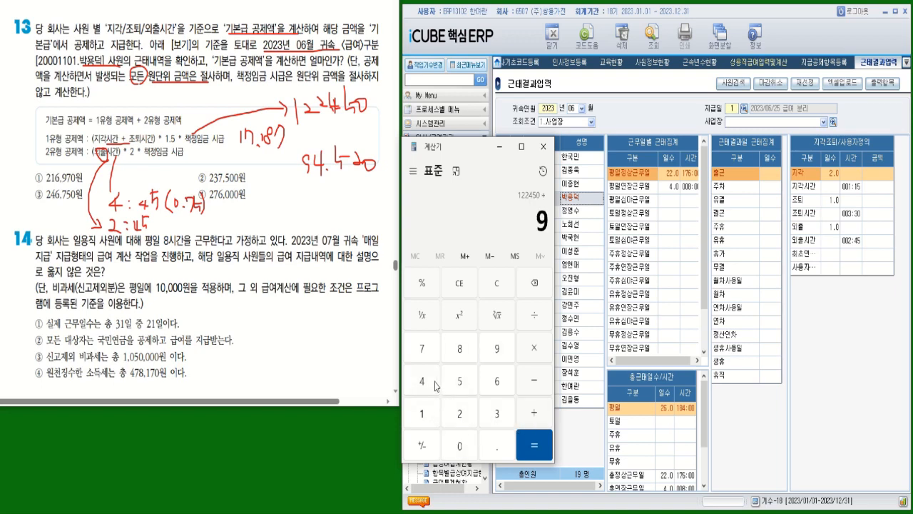
{"action": "left_click", "coordinate": [430, 385]}
{"action": "left_click", "coordinate": [457, 389]}
{"action": "left_click", "coordinate": [461, 415]}
{"action": "left_click", "coordinate": [463, 448]}
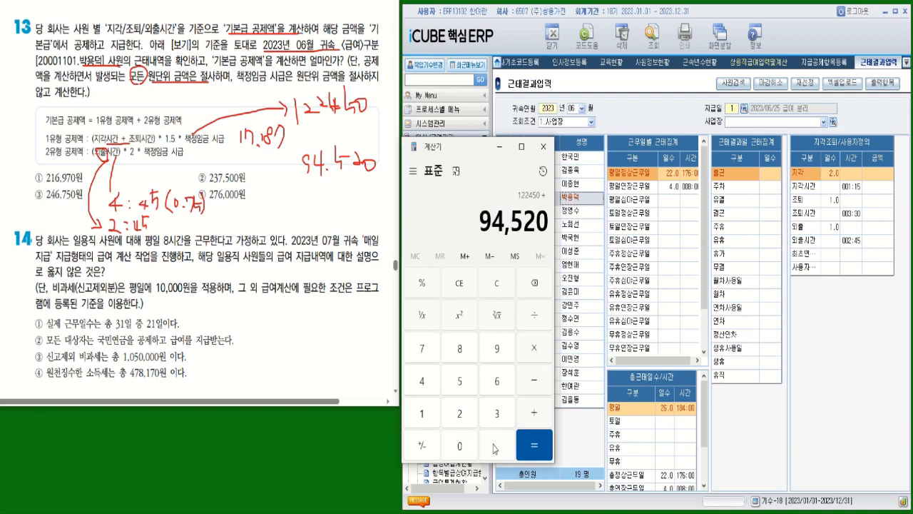
{"action": "left_click", "coordinate": [549, 458]}
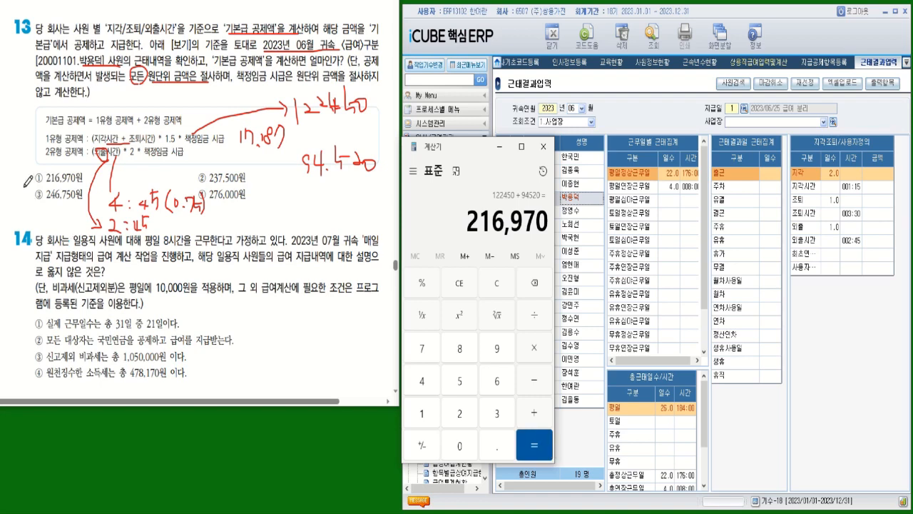
{"action": "mouse_move", "coordinate": [26, 185]}
{"action": "left_mouse_down"}
{"action": "mouse_move", "coordinate": [95, 180]}
{"action": "mouse_move", "coordinate": [90, 157]}
{"action": "mouse_move", "coordinate": [28, 167]}
{"action": "mouse_move", "coordinate": [25, 185]}
{"action": "left_mouse_up"}
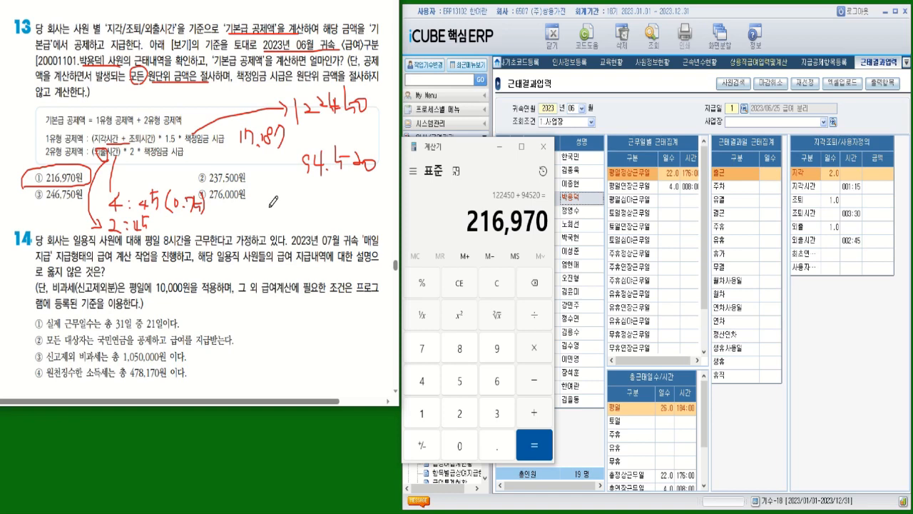
{"action": "left_click", "coordinate": [497, 146]}
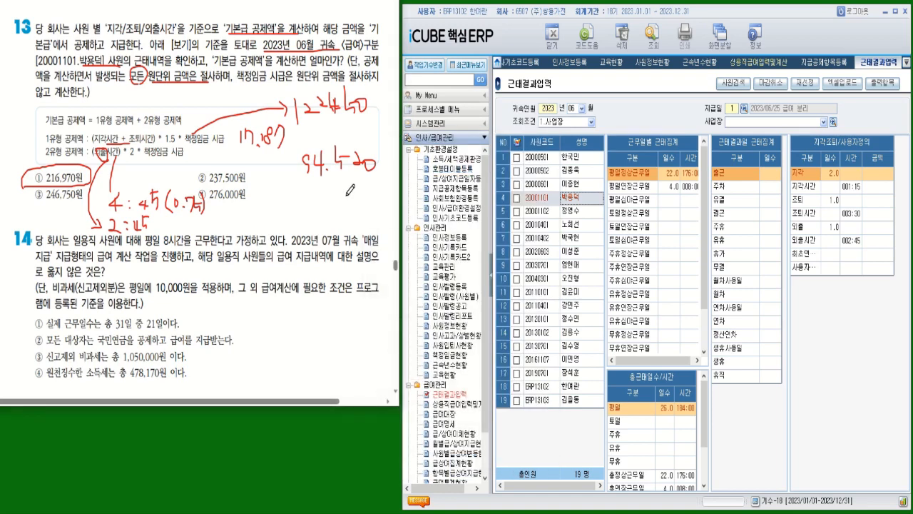
- Underline the conditions of question 14: 8시간 근무, 2023년 07월 귀속, 매일지급 and 10,000원을 적용
{"action": "left_click_drag", "start_coordinate": [154, 249], "coordinate": [218, 249]}
{"action": "left_click_drag", "start_coordinate": [294, 248], "coordinate": [388, 247]}
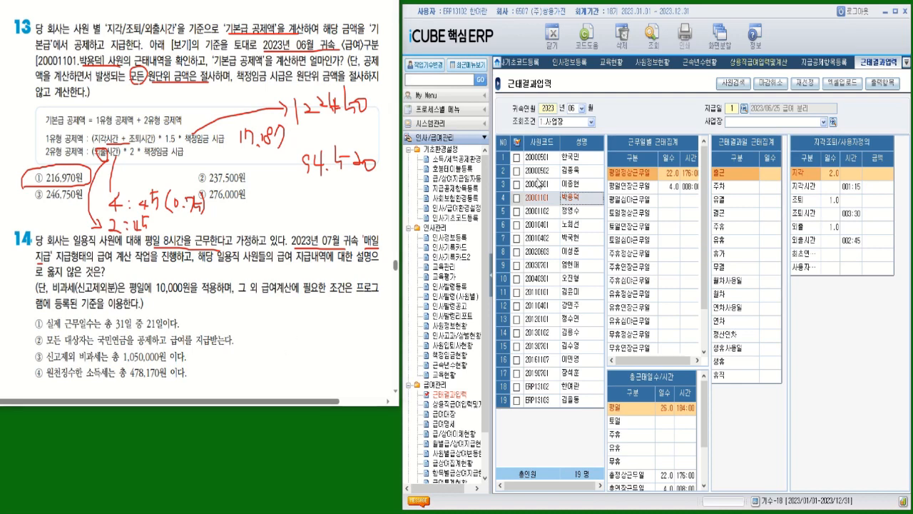
{"action": "left_click_drag", "start_coordinate": [157, 293], "coordinate": [234, 288]}
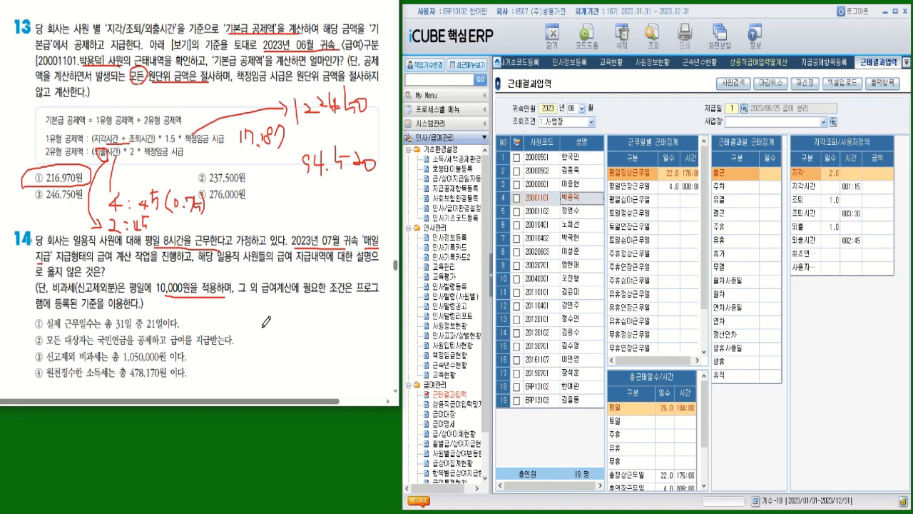
- Collapse the other 인사/급여관리 menu groups and open 일용직급여입력및계산 under 일용직관리
{"action": "left_click", "coordinate": [410, 228]}
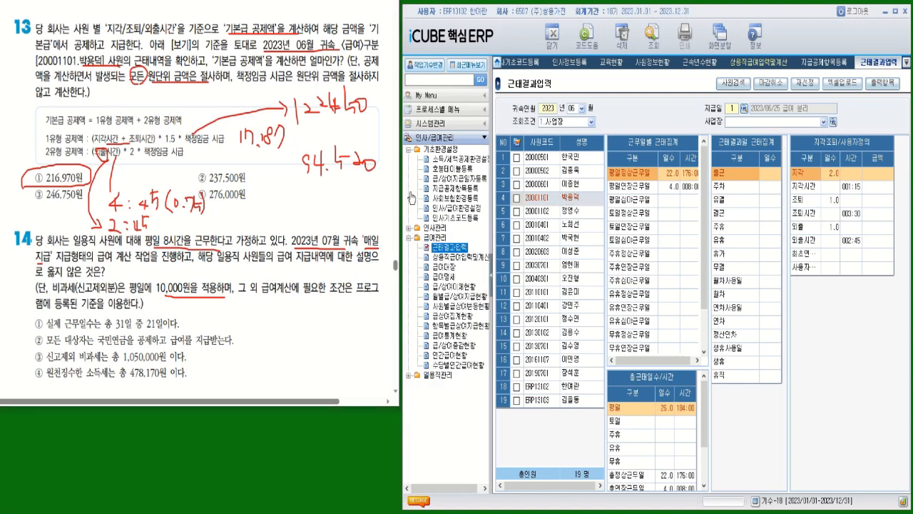
{"action": "left_click", "coordinate": [409, 150]}
{"action": "left_click", "coordinate": [410, 169]}
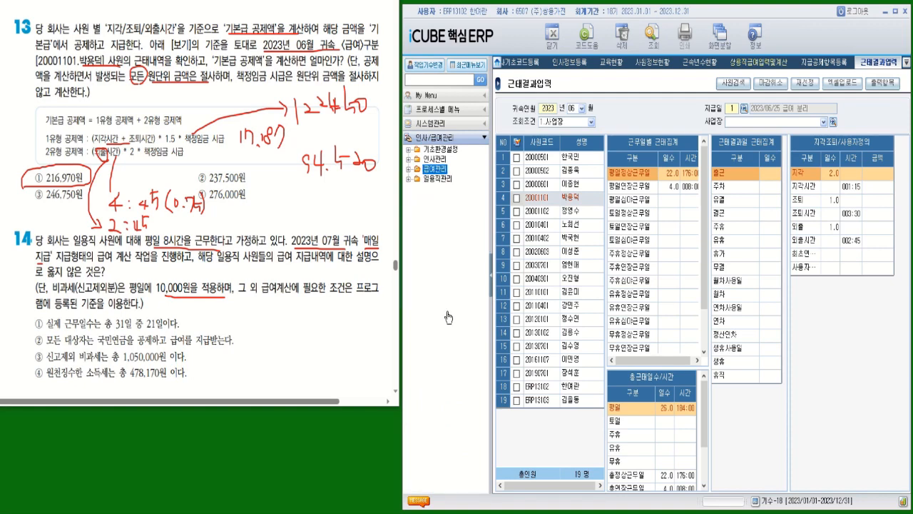
{"action": "left_click", "coordinate": [436, 179]}
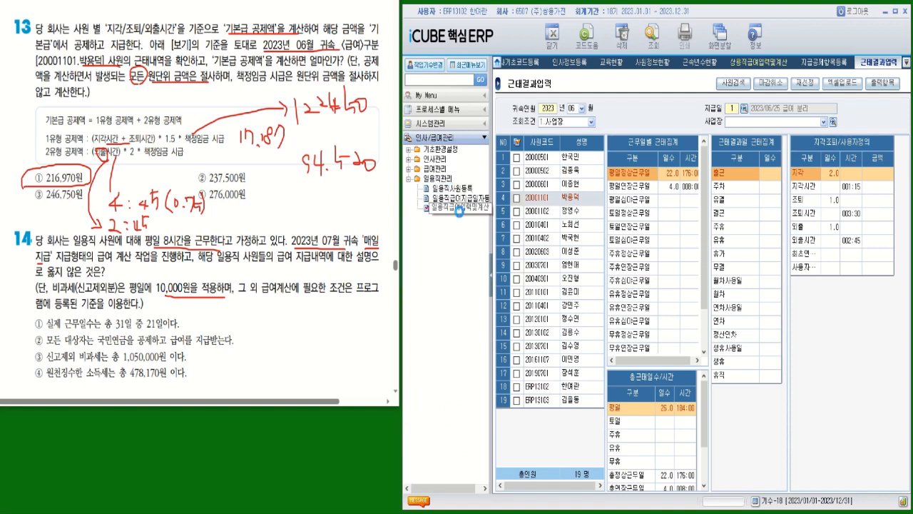
{"action": "left_click", "coordinate": [460, 208]}
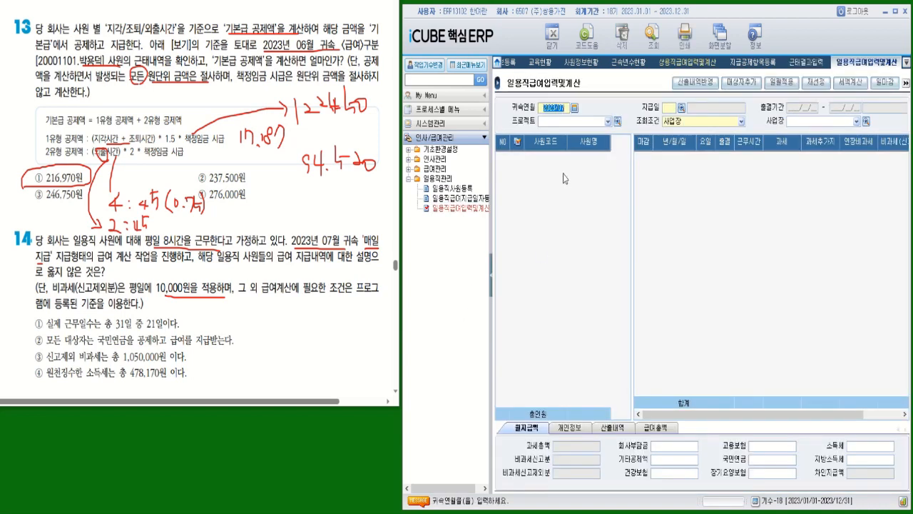
- Set 귀속연월 to 2023/07, choose the 매일지급 payment date 2023/07/25 and load the daily workers
{"action": "type", "text": "2023/07"}
{"action": "key", "text": "Return"}
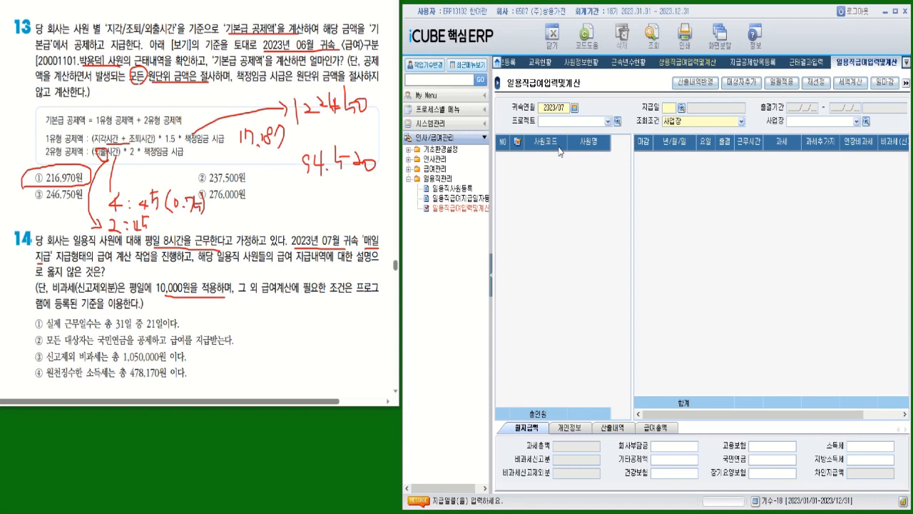
{"action": "left_click", "coordinate": [682, 108]}
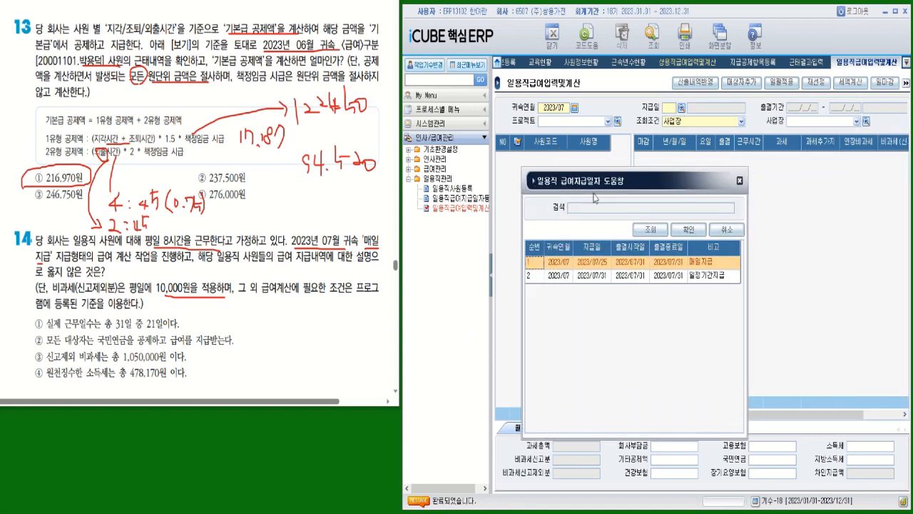
{"action": "double_click", "coordinate": [619, 266]}
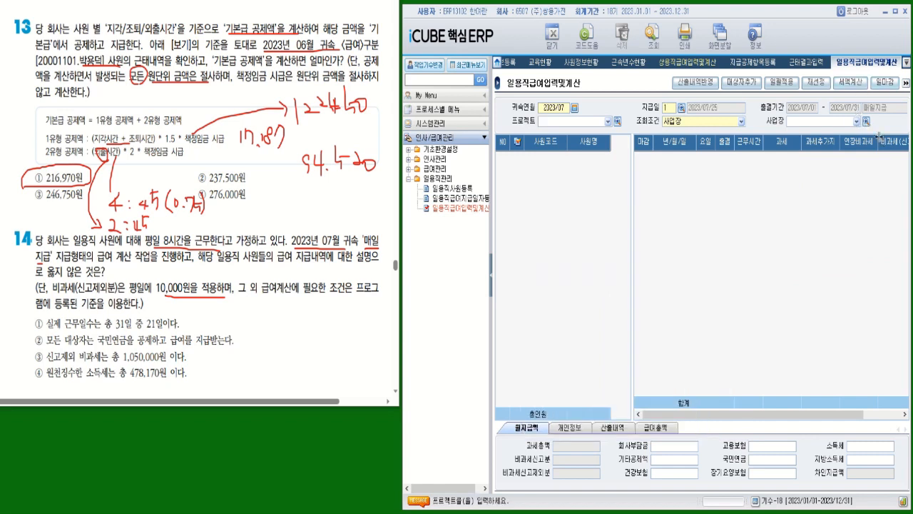
{"action": "key", "text": "F12"}
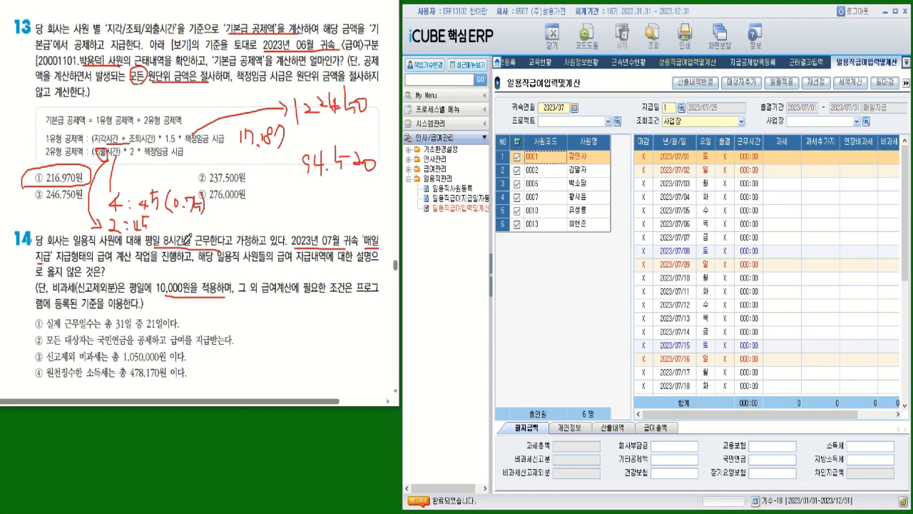
- Bulk-apply 08:00 working hours on 평일 with 비과세(신고제외분) of 10,000 to all checked workers
{"action": "left_click", "coordinate": [785, 84]}
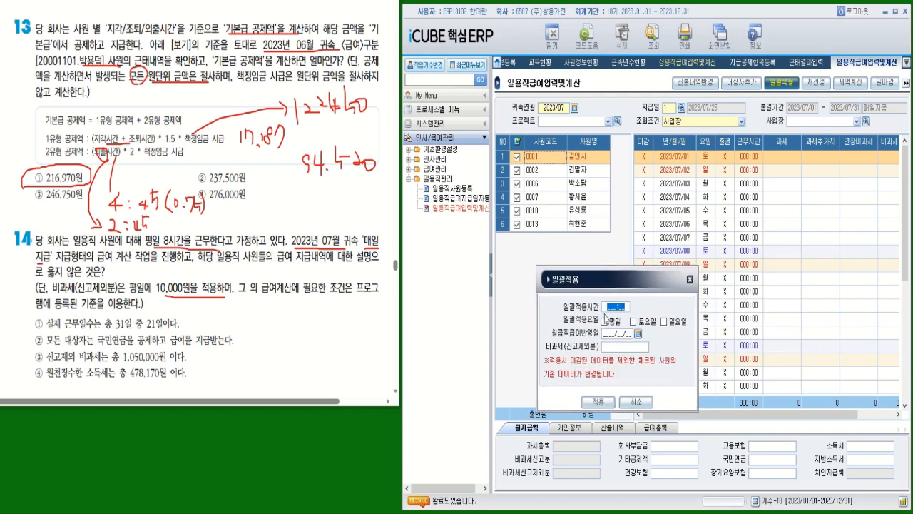
{"action": "type", "text": "08:00"}
{"action": "left_click", "coordinate": [604, 322]}
{"action": "left_click", "coordinate": [597, 401]}
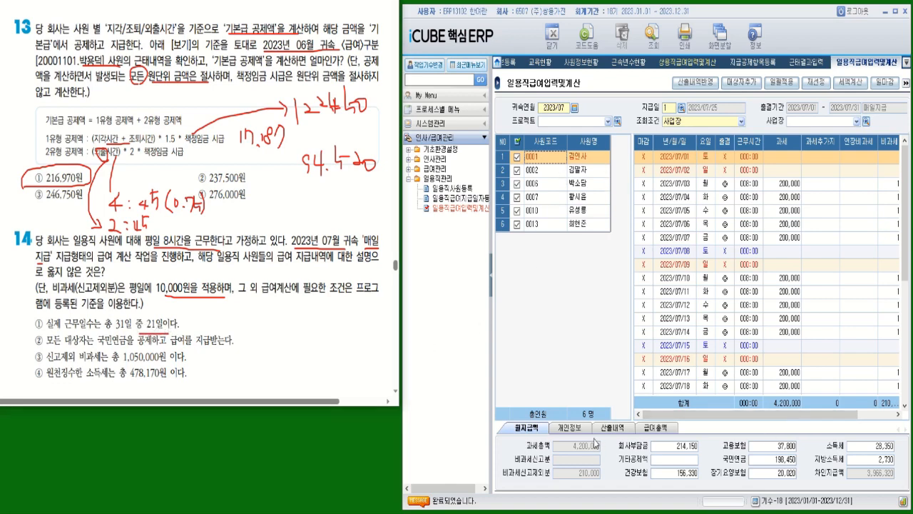
- Check 근무일수 in the 개인정보 of each of the six daily workers against statement ①
{"action": "left_click", "coordinate": [568, 427]}
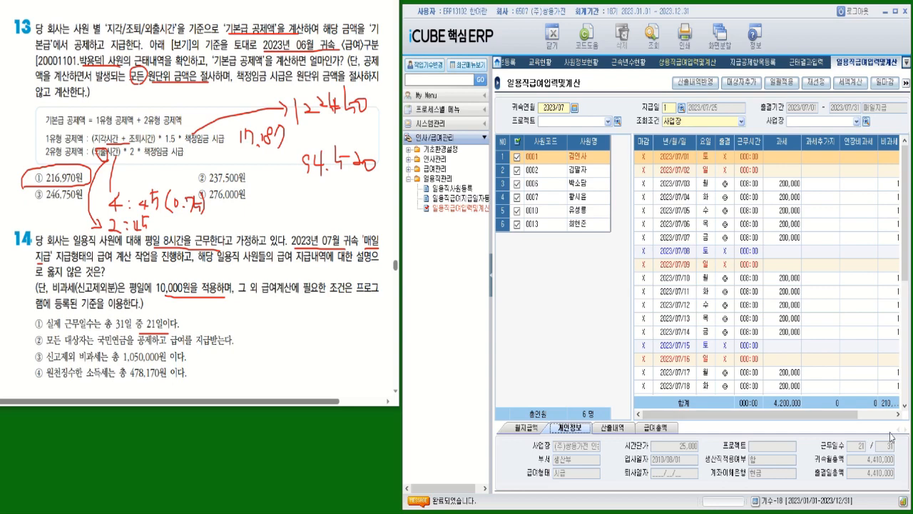
{"action": "left_click", "coordinate": [592, 175]}
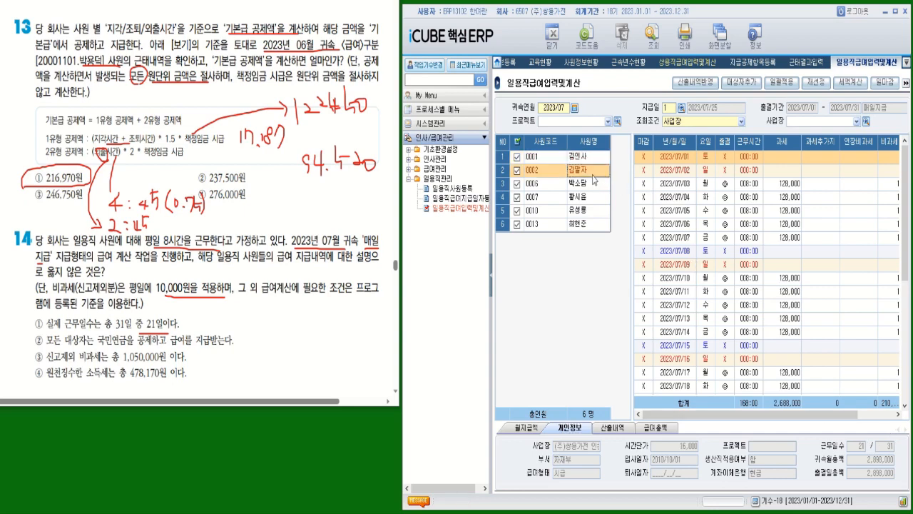
{"action": "left_click", "coordinate": [593, 188]}
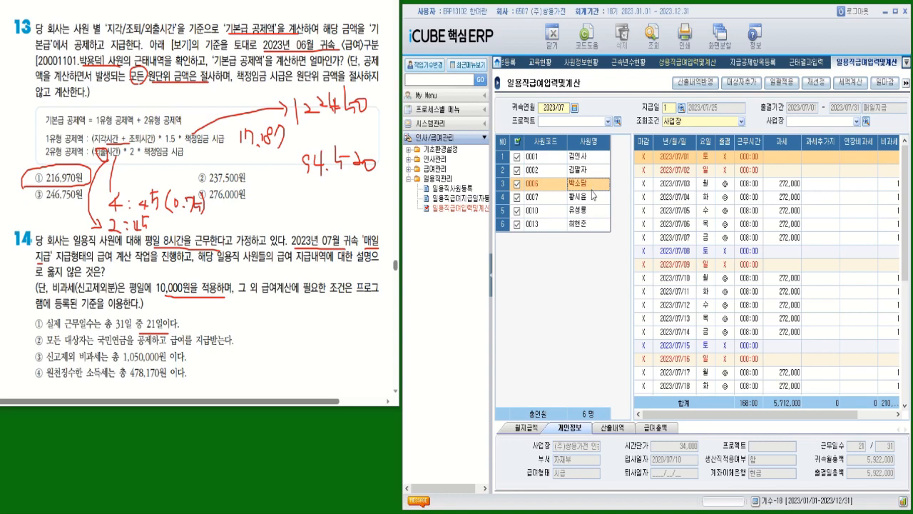
{"action": "left_click", "coordinate": [596, 201]}
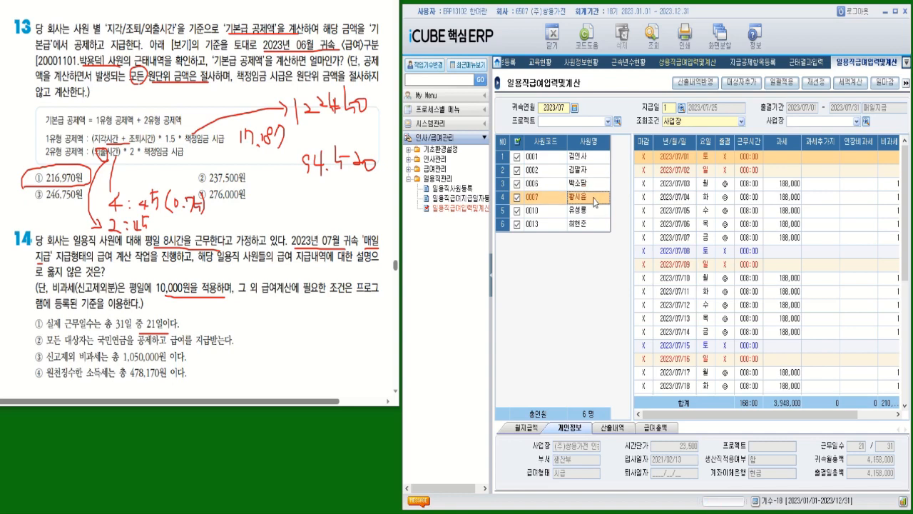
{"action": "left_click", "coordinate": [598, 214]}
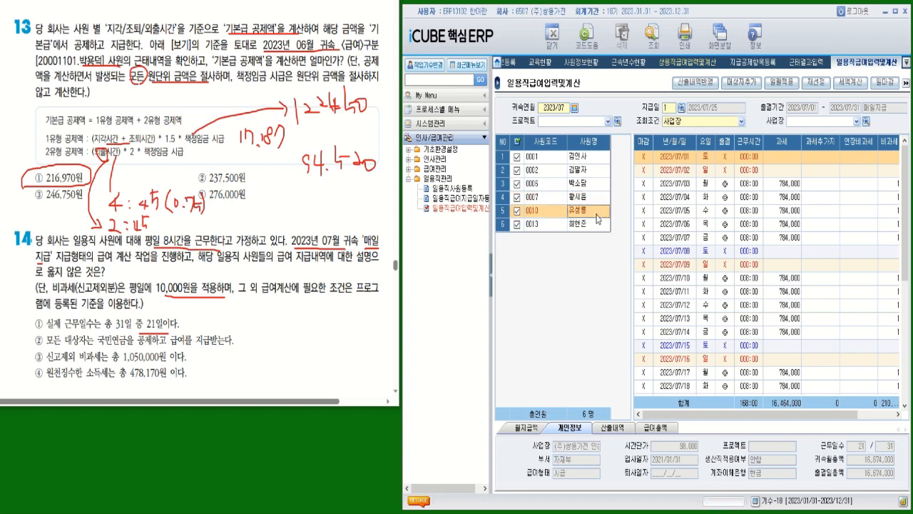
{"action": "left_click", "coordinate": [600, 228]}
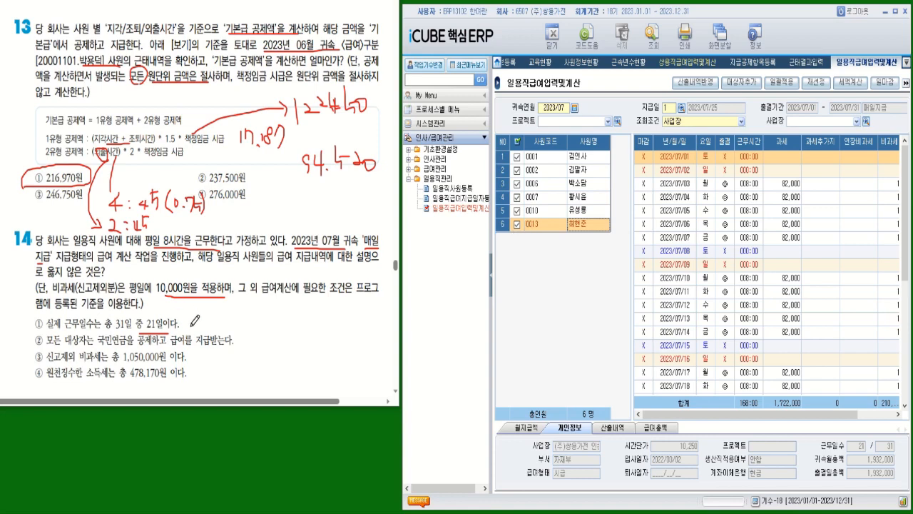
- Mark statement ① of question 14 as checked and underline 옳지 않은 것은 in the question
{"action": "left_click_drag", "start_coordinate": [191, 321], "coordinate": [192, 322]}
{"action": "left_click_drag", "start_coordinate": [49, 273], "coordinate": [102, 273]}
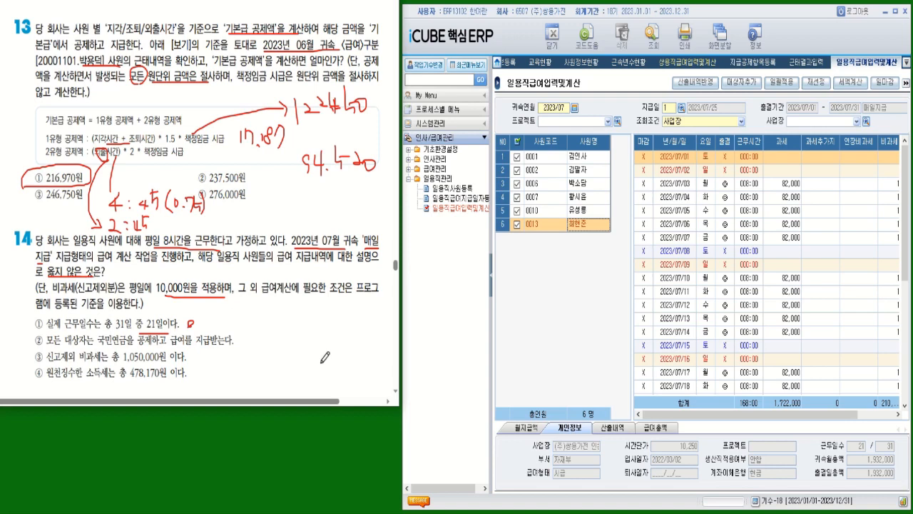
- Check 국민연금 in the 월지급액 of each of the six daily workers against statement ② and tick ② as the answer to question 14
{"action": "left_click_drag", "start_coordinate": [226, 348], "coordinate": [146, 348]}
{"action": "left_click", "coordinate": [529, 429]}
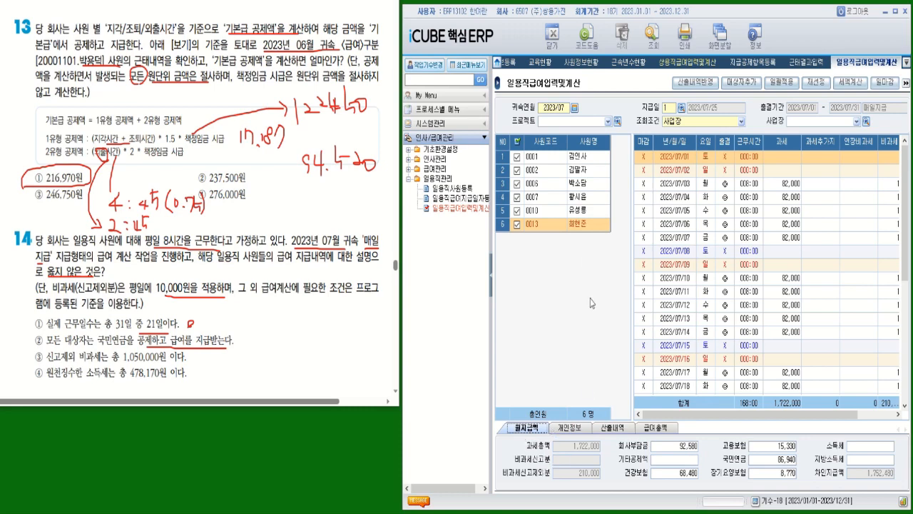
{"action": "left_click", "coordinate": [579, 160]}
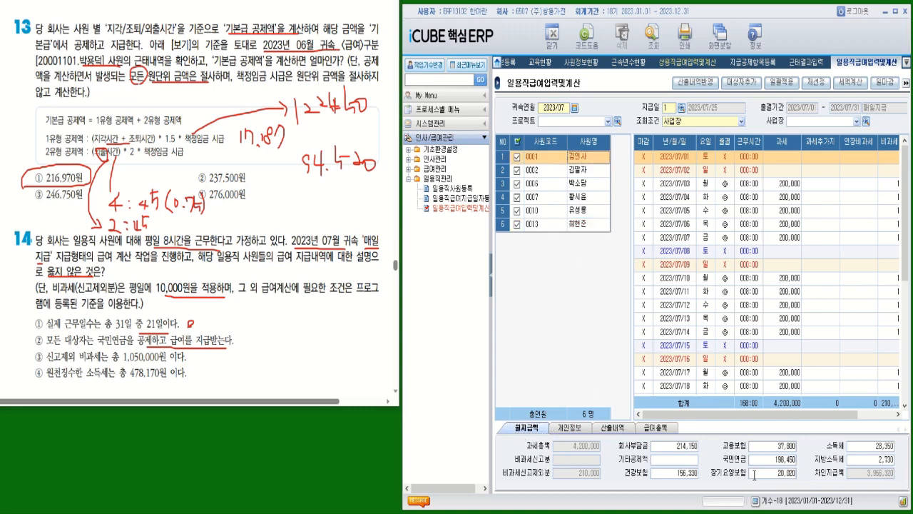
{"action": "left_click", "coordinate": [595, 173]}
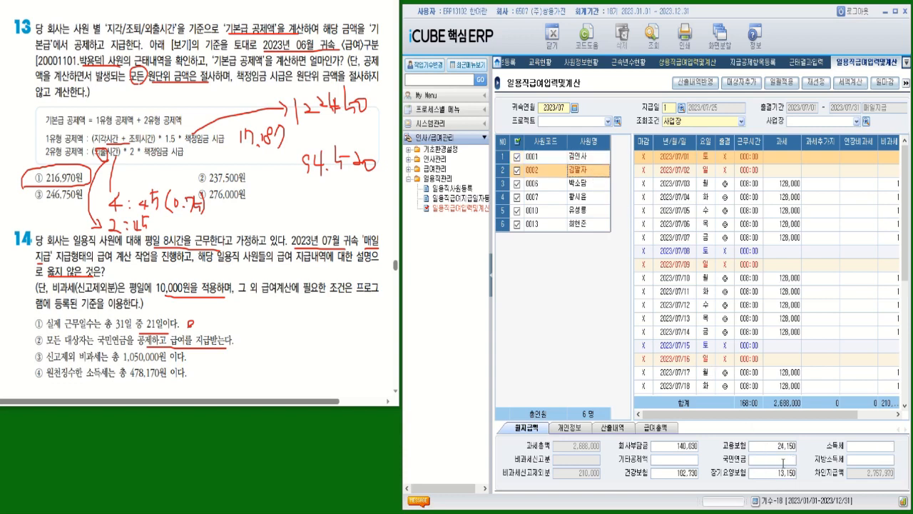
{"action": "left_click", "coordinate": [603, 186]}
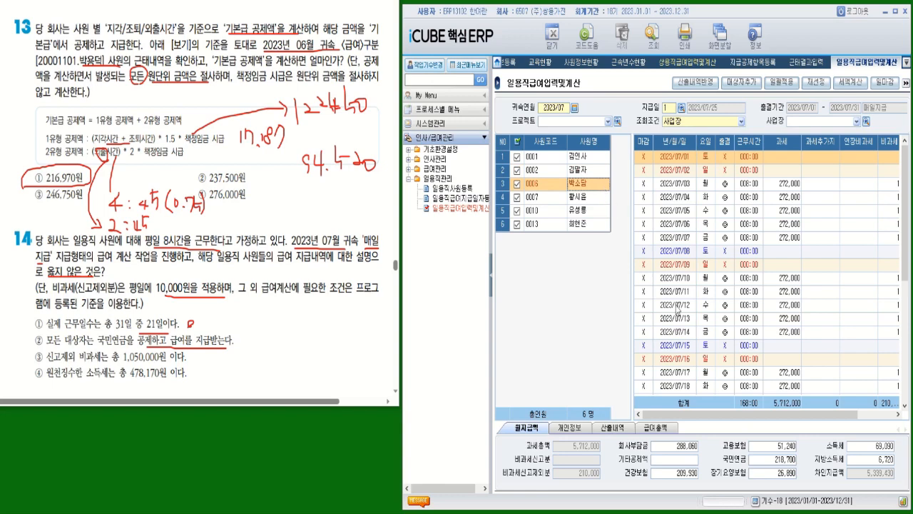
{"action": "left_click", "coordinate": [591, 198]}
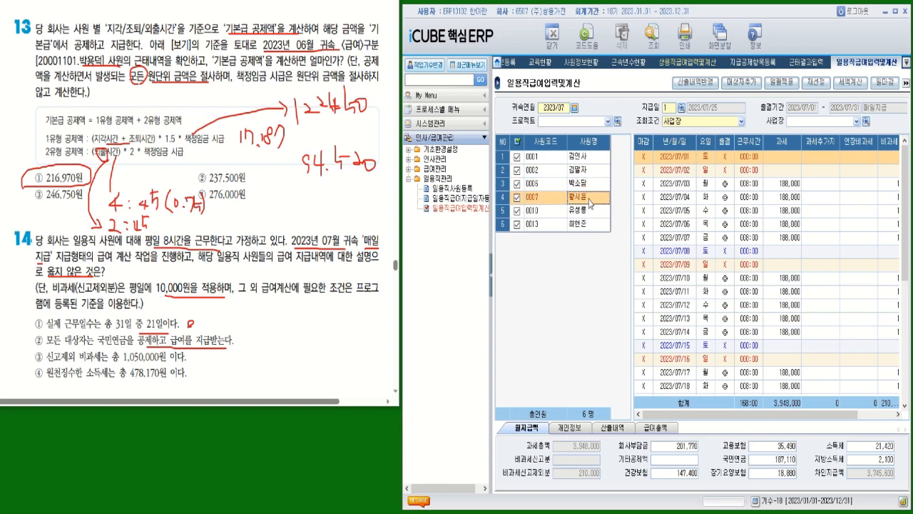
{"action": "left_click", "coordinate": [595, 214]}
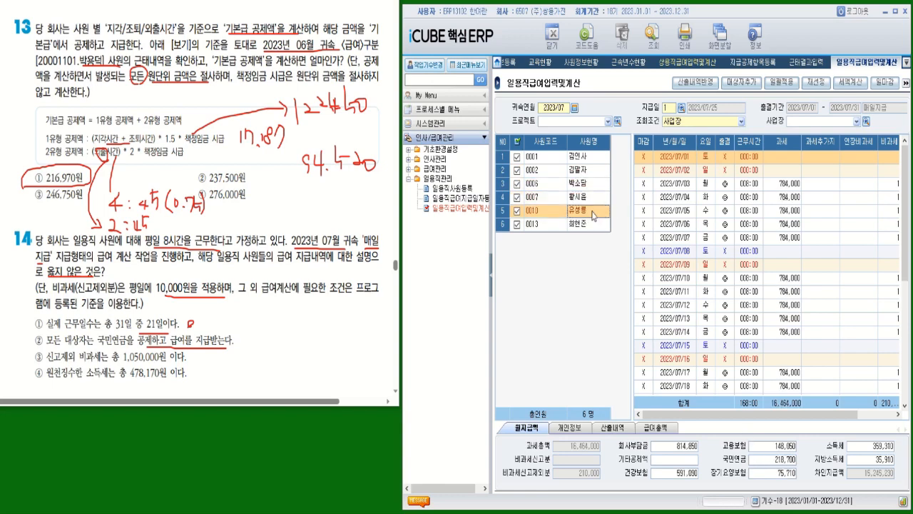
{"action": "left_click", "coordinate": [598, 228]}
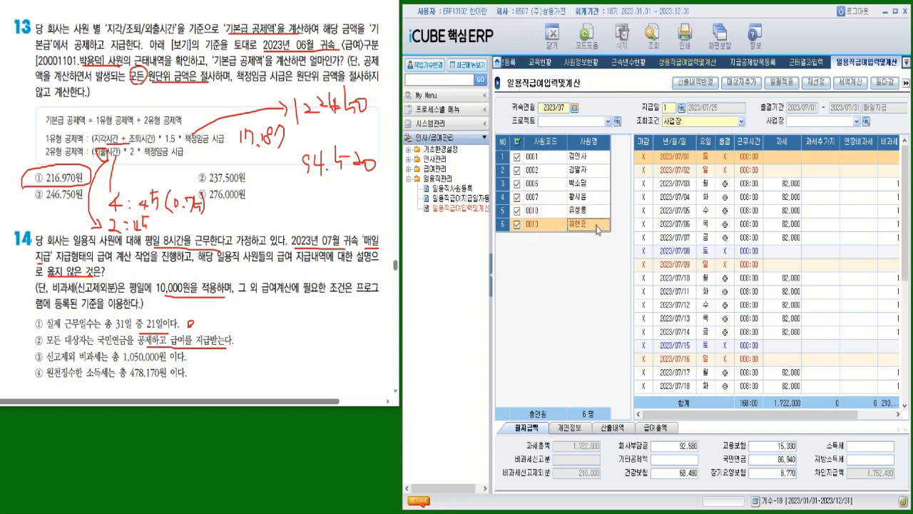
{"action": "left_click", "coordinate": [591, 174]}
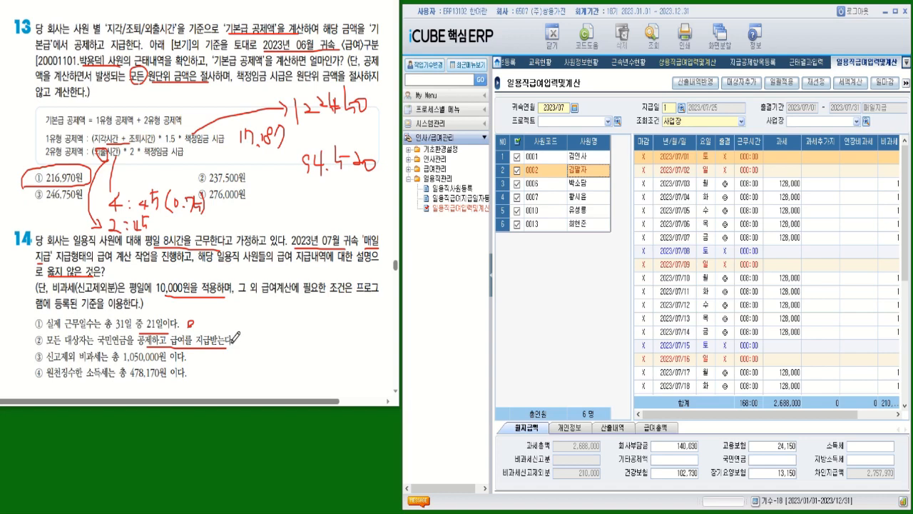
{"action": "left_click_drag", "start_coordinate": [33, 333], "coordinate": [49, 326]}
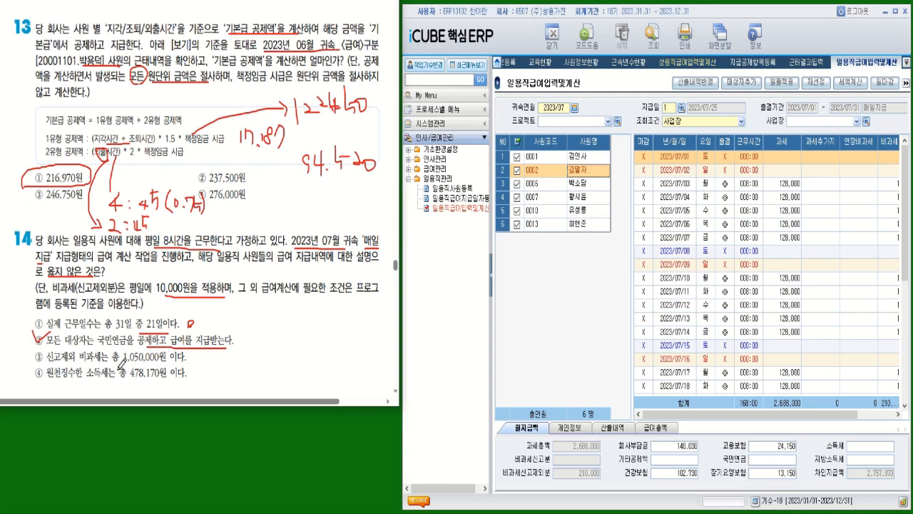
- Underline 신고제외 비과세 in statement ③, compare statements ③ and ④ with the 급여총액, and mark both as checked
{"action": "left_click_drag", "start_coordinate": [46, 362], "coordinate": [100, 361]}
{"action": "left_click", "coordinate": [652, 429]}
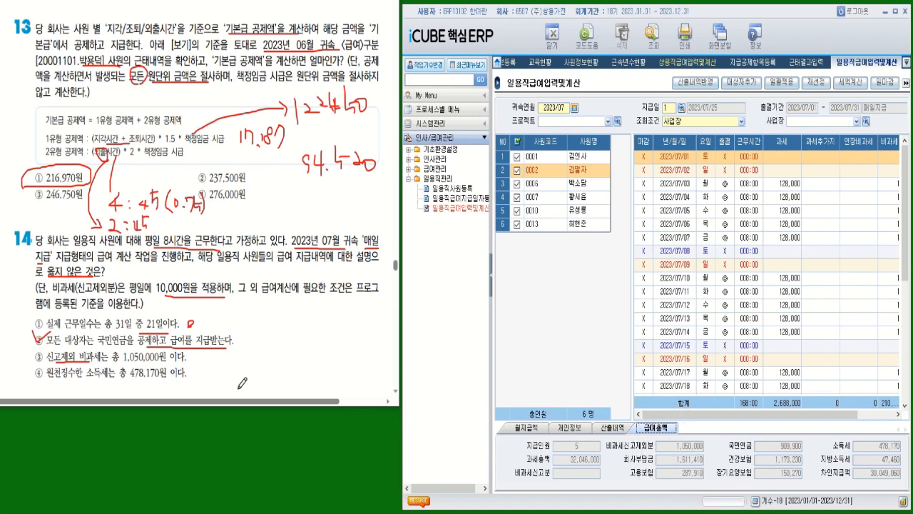
{"action": "left_click_drag", "start_coordinate": [197, 357], "coordinate": [197, 357]}
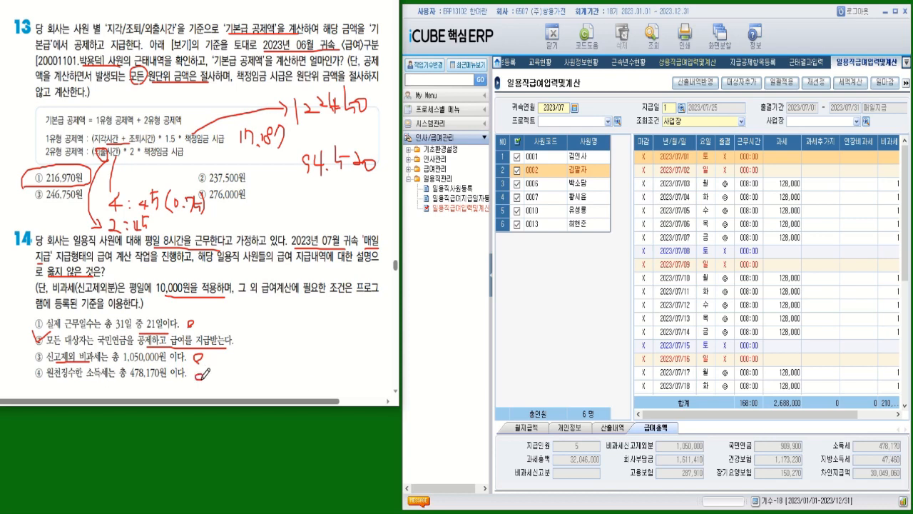
{"action": "left_click_drag", "start_coordinate": [197, 374], "coordinate": [199, 375]}
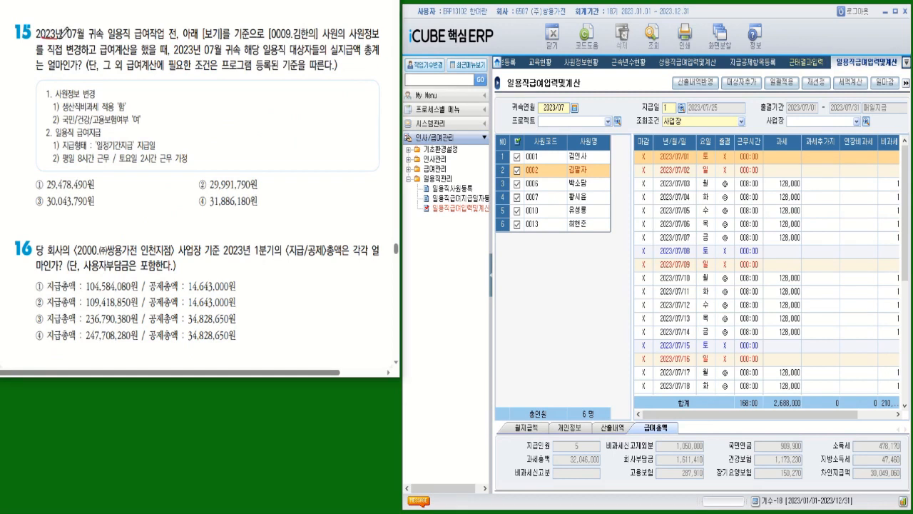
- Underline the 2023년 07월 귀속, target worker and 실지급액 총계 conditions of question 15 and circle '여' for the insurance settings
{"action": "left_click_drag", "start_coordinate": [37, 36], "coordinate": [84, 37]}
{"action": "left_click_drag", "start_coordinate": [290, 45], "coordinate": [327, 45]}
{"action": "mouse_move", "coordinate": [175, 56]}
{"action": "left_mouse_down"}
{"action": "mouse_move", "coordinate": [287, 57]}
{"action": "mouse_move", "coordinate": [362, 43]}
{"action": "mouse_move", "coordinate": [366, 59]}
{"action": "mouse_move", "coordinate": [385, 58]}
{"action": "left_mouse_up"}
{"action": "left_click_drag", "start_coordinate": [50, 71], "coordinate": [75, 71]}
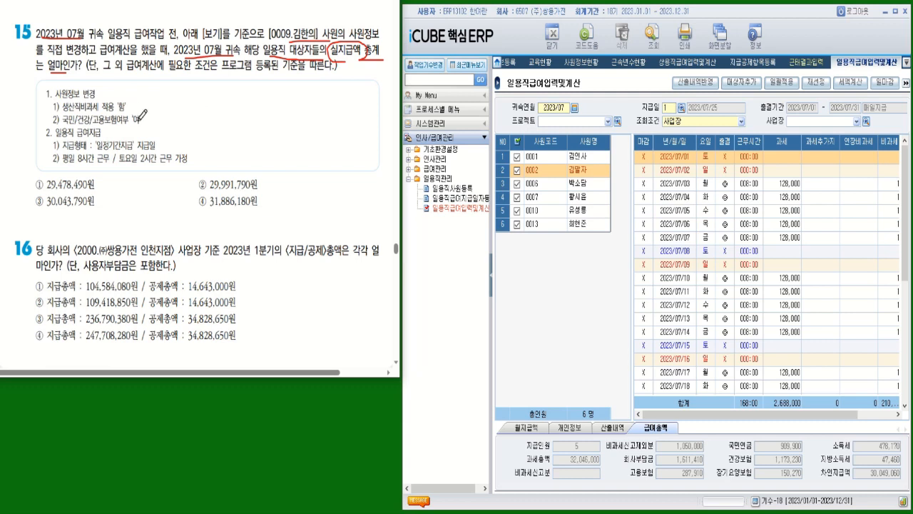
{"action": "mouse_move", "coordinate": [141, 113]}
{"action": "left_mouse_down"}
{"action": "mouse_move", "coordinate": [130, 120]}
{"action": "mouse_move", "coordinate": [145, 125]}
{"action": "left_mouse_up"}
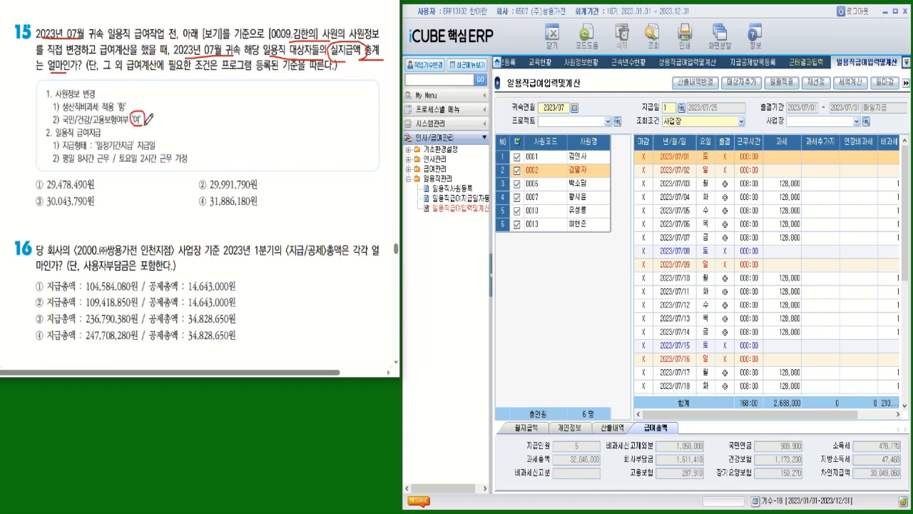
- In 일용직사원등록, set the question 15 worker's 생산직비과세적용 to 함 and 고용보험여부, 국민연금여부 and 건강보험여부 to 여
{"action": "left_click", "coordinate": [453, 191]}
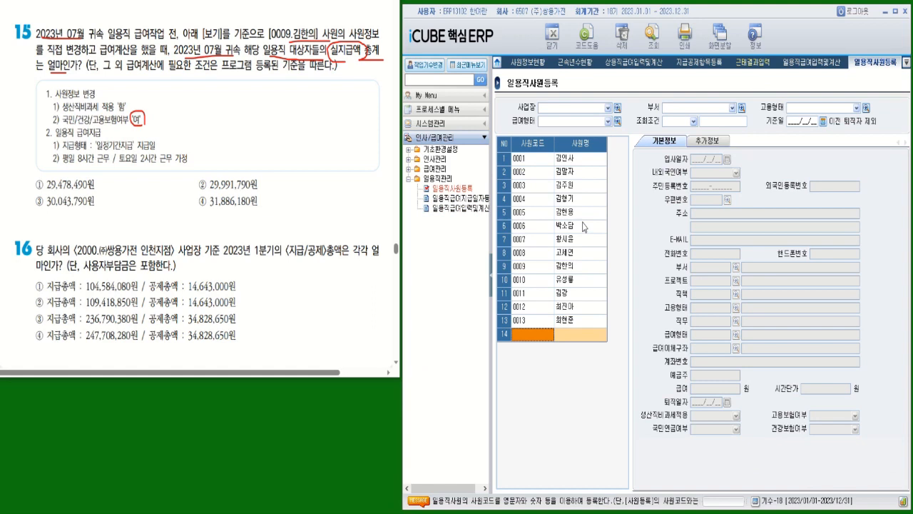
{"action": "left_click", "coordinate": [578, 267]}
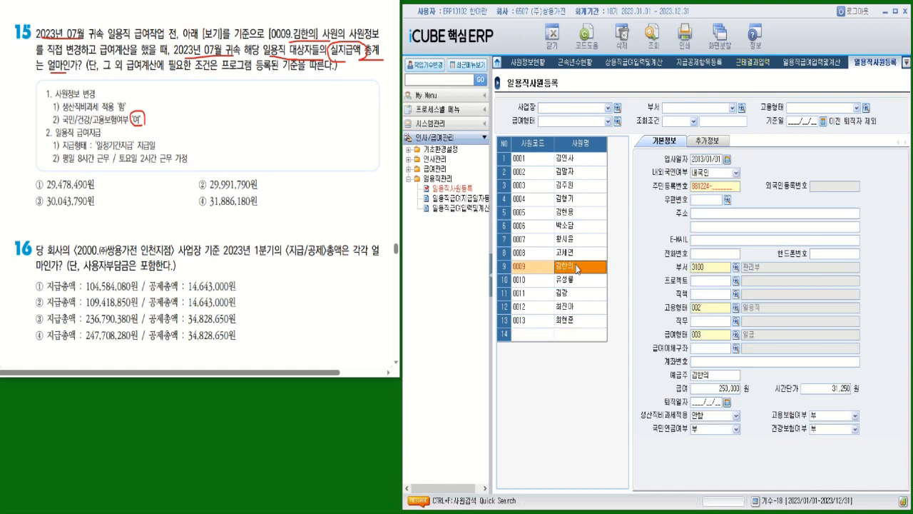
{"action": "left_click", "coordinate": [706, 417]}
{"action": "left_click", "coordinate": [704, 438]}
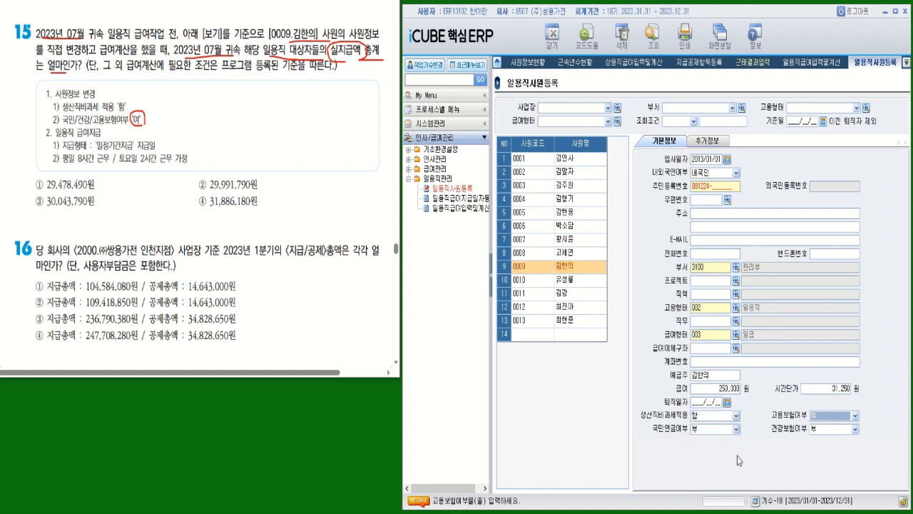
{"action": "left_click", "coordinate": [834, 418]}
{"action": "left_click", "coordinate": [830, 434]}
{"action": "left_click", "coordinate": [714, 429]}
{"action": "left_click", "coordinate": [710, 449]}
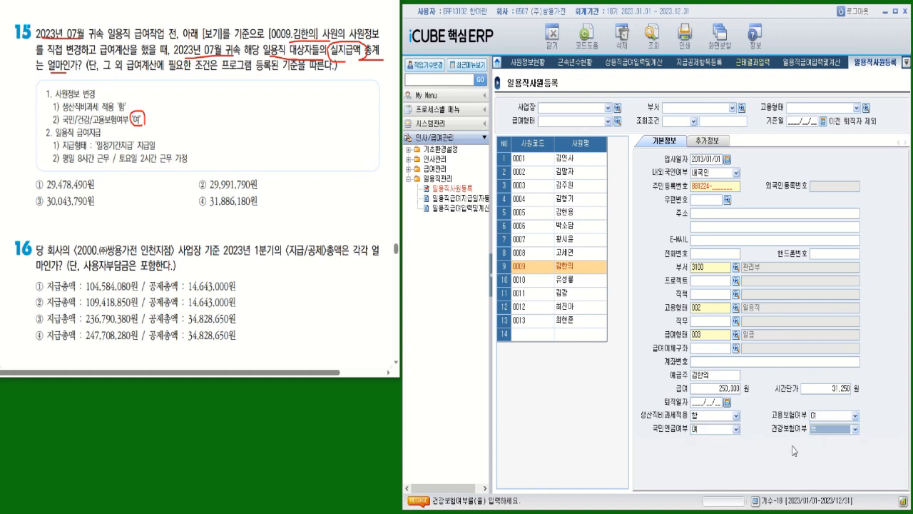
{"action": "left_click", "coordinate": [826, 431]}
{"action": "left_click", "coordinate": [828, 449]}
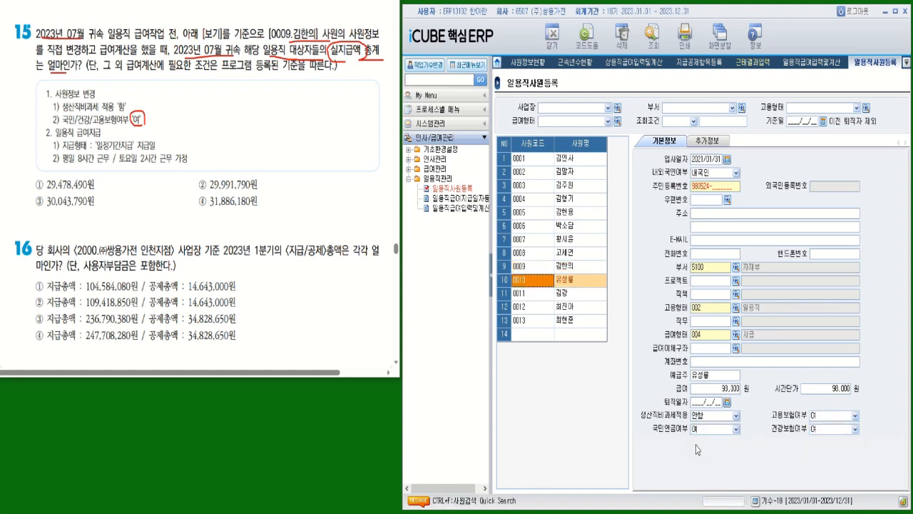
{"action": "left_click", "coordinate": [546, 268]}
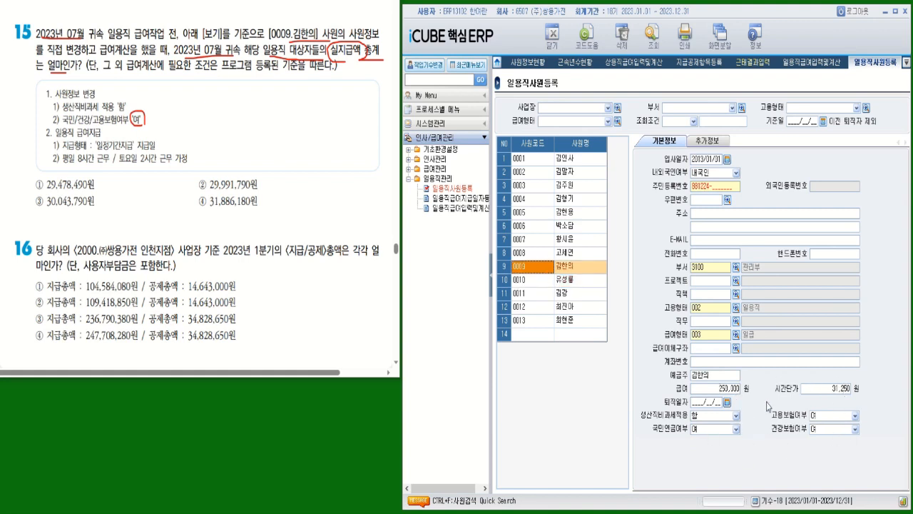
{"action": "left_click", "coordinate": [540, 283]}
{"action": "left_click", "coordinate": [541, 269]}
- In 일용직급여입력및계산, choose the 일정기간지급 payment date 2023/07/31 and load its daily workers, underlining 일정기간지급 in question 15
{"action": "left_click", "coordinate": [461, 213]}
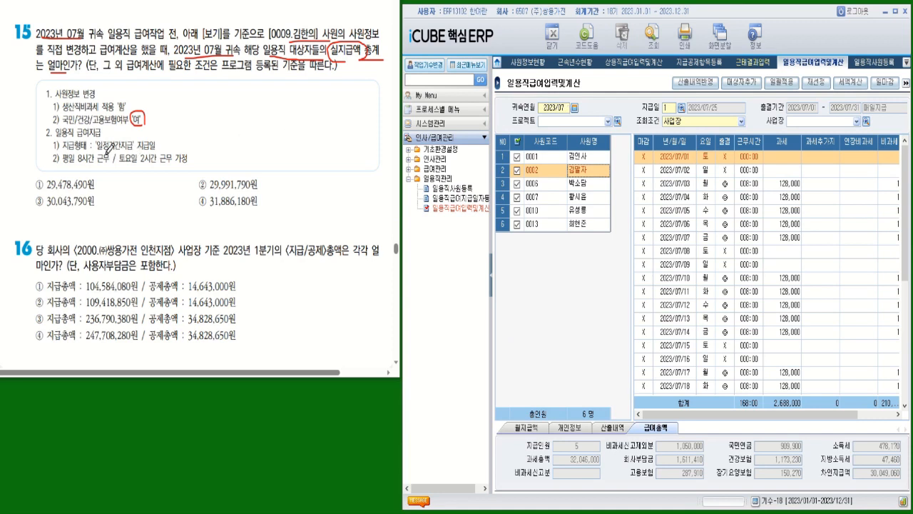
{"action": "left_click_drag", "start_coordinate": [116, 150], "coordinate": [152, 144]}
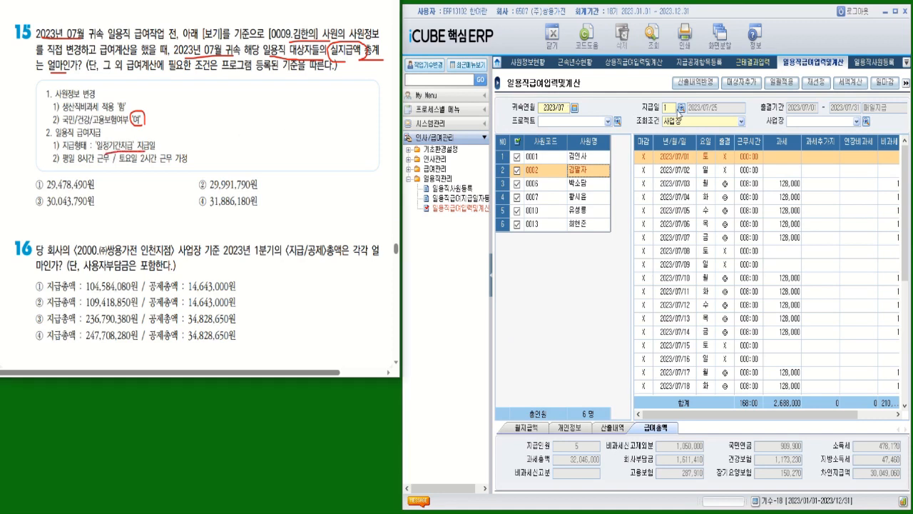
{"action": "left_click", "coordinate": [682, 109]}
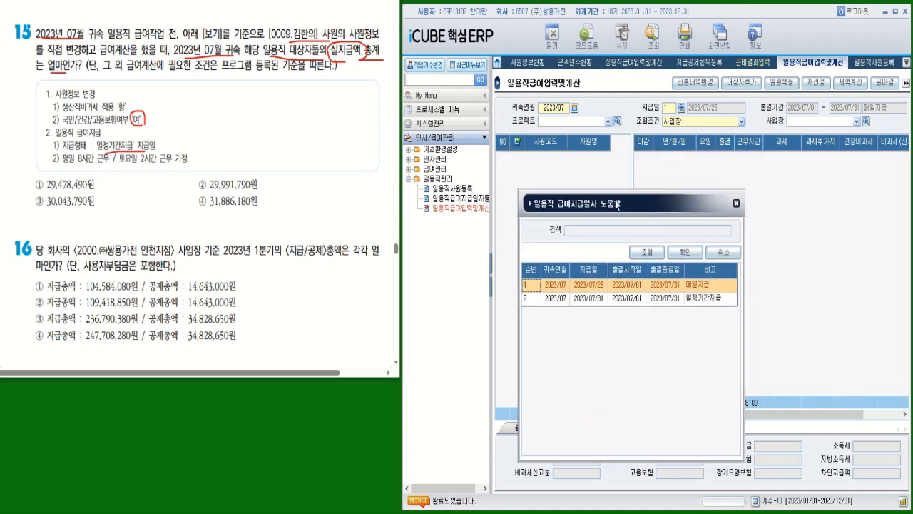
{"action": "double_click", "coordinate": [696, 300]}
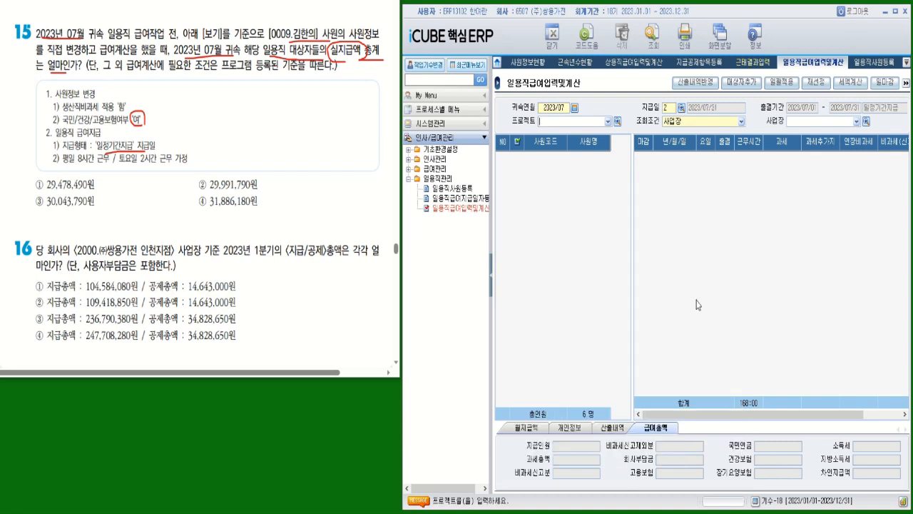
{"action": "left_click", "coordinate": [652, 34]}
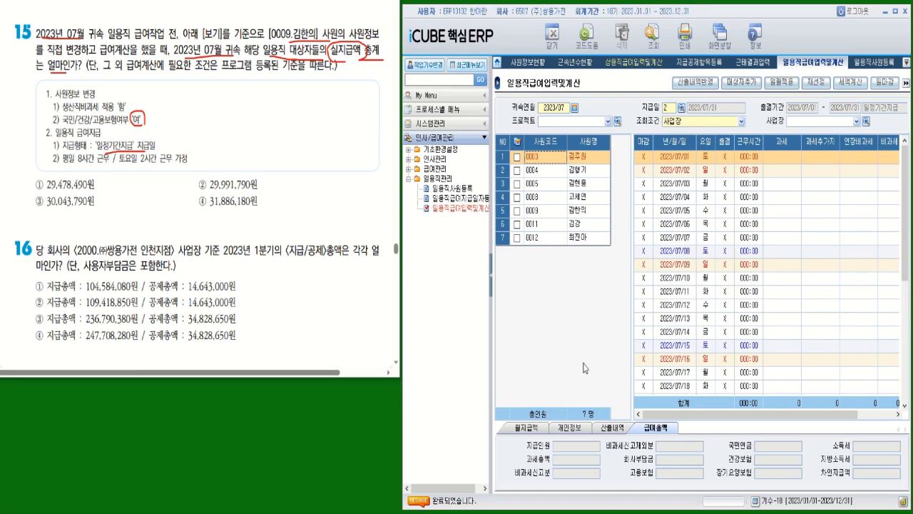
- Run 재선정 for the question 15 worker to bring the changed registration data into the payroll
{"action": "left_click", "coordinate": [517, 210]}
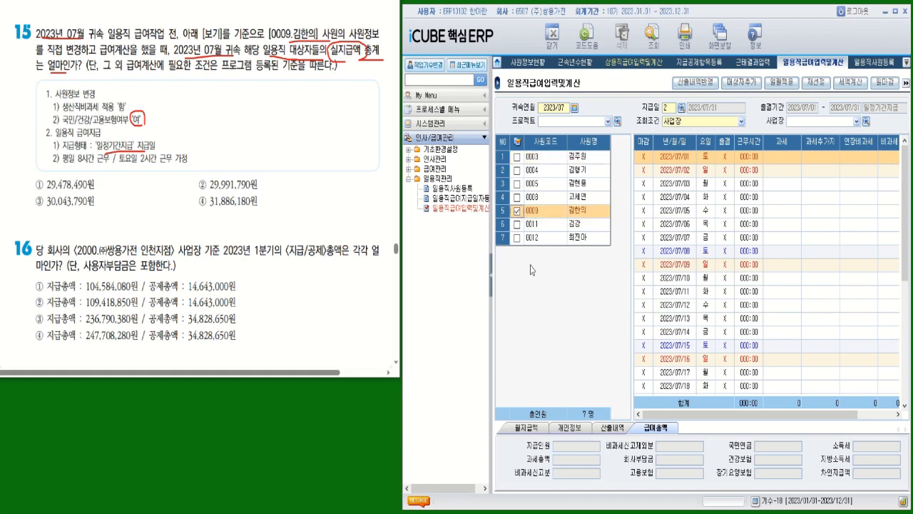
{"action": "left_click", "coordinate": [816, 85]}
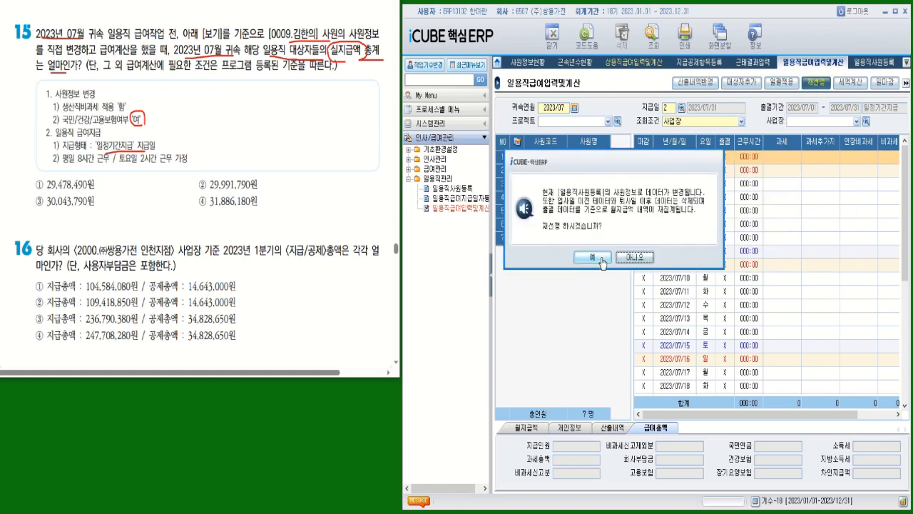
{"action": "left_click", "coordinate": [593, 257]}
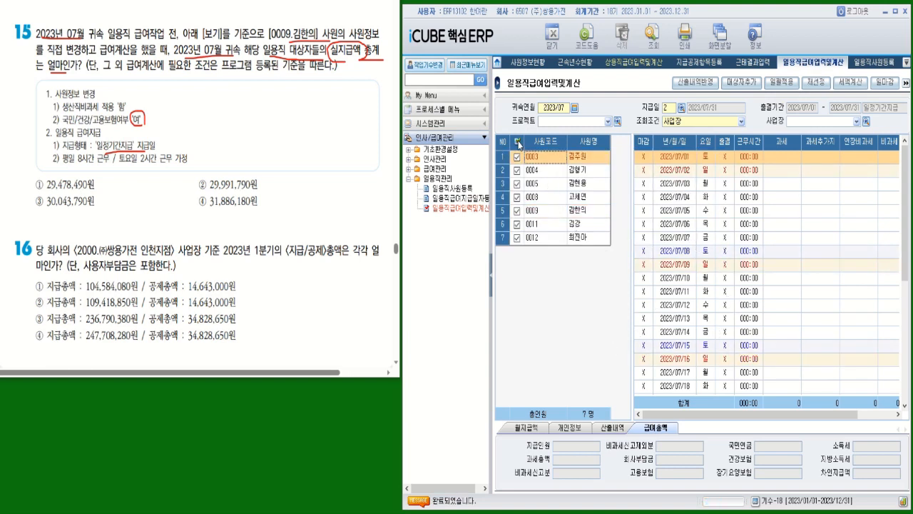
- Bulk-apply 08:00 working hours on 평일 to all seven 일정기간지급 workers
{"action": "left_click", "coordinate": [517, 142]}
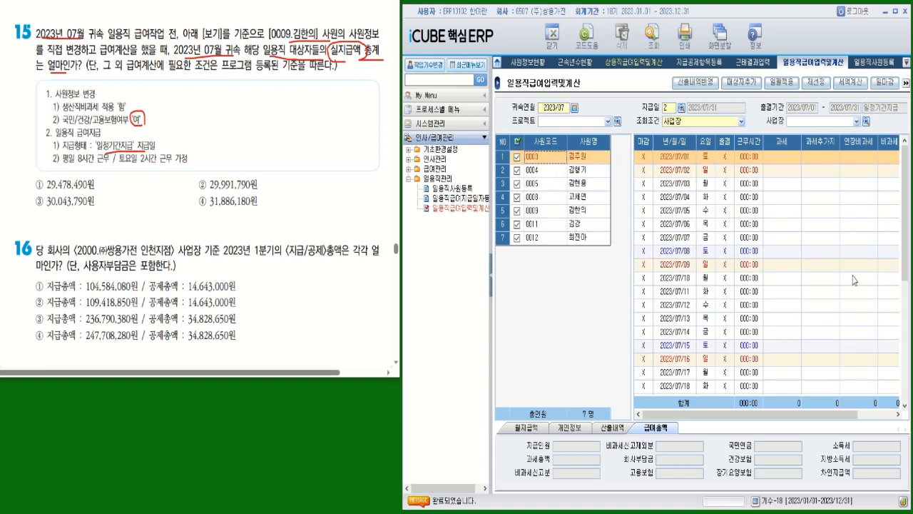
{"action": "left_click", "coordinate": [782, 86]}
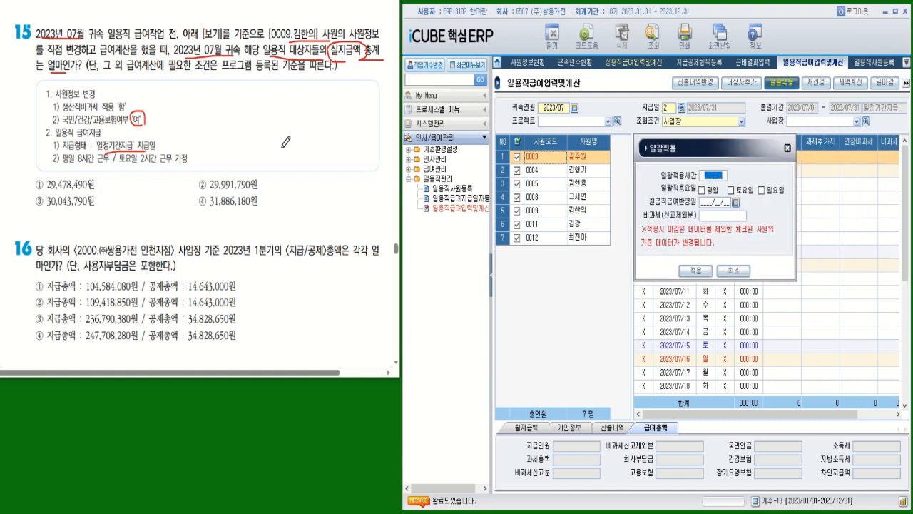
{"action": "type", "text": "08:00"}
{"action": "left_click", "coordinate": [702, 190]}
{"action": "left_click", "coordinate": [696, 271]}
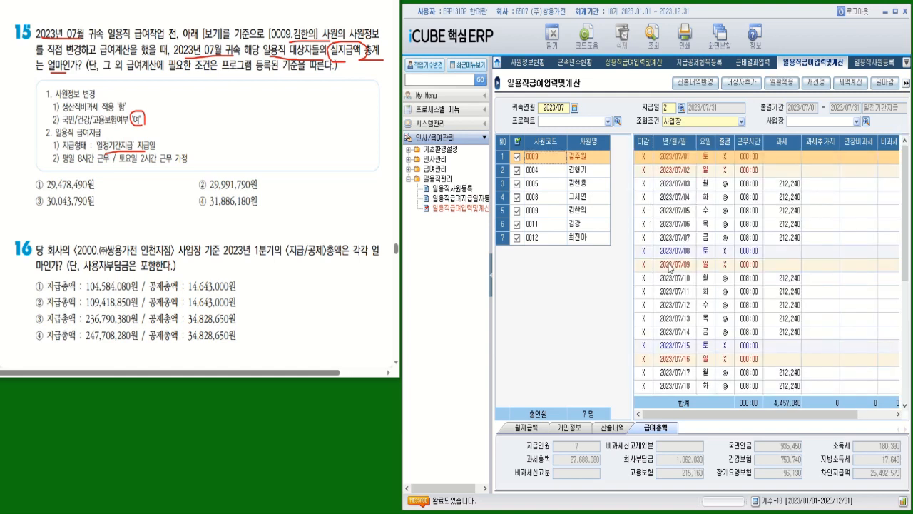
- Bulk-apply 02:00 working hours on 토요일 to all checked 일정기간지급 workers
{"action": "left_click", "coordinate": [781, 82]}
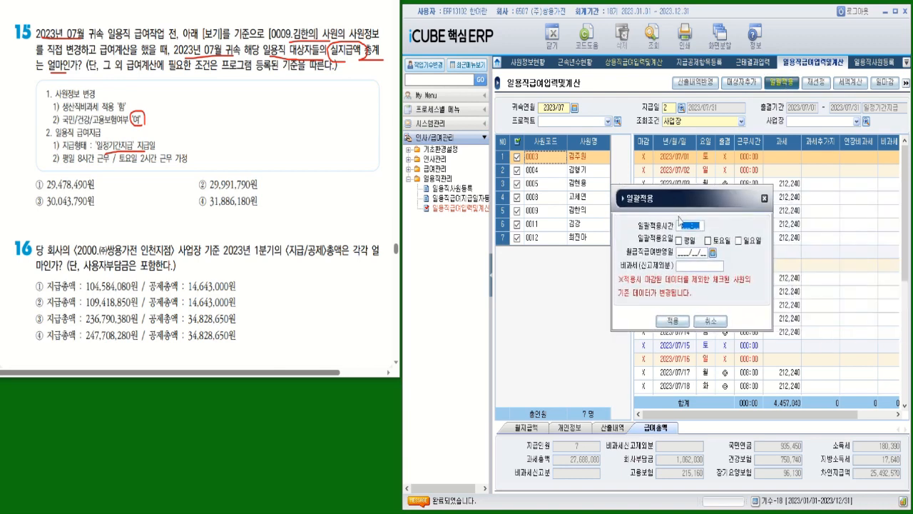
{"action": "type", "text": "02:00"}
{"action": "left_click", "coordinate": [708, 241]}
{"action": "left_click", "coordinate": [669, 322]}
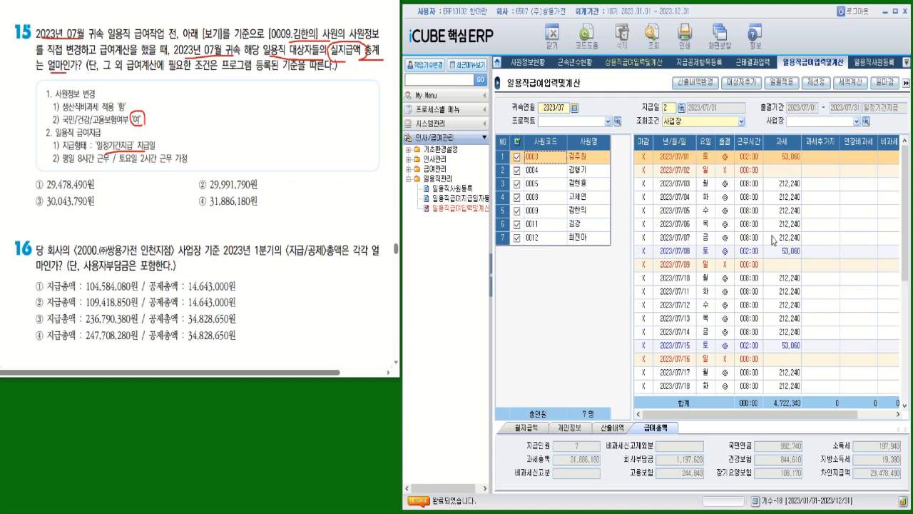
- Review the changed worker's daily pay and the 차인지급액 in 급여총액, and circle ① 29,478,490원 as the answer to question 15
{"action": "left_click", "coordinate": [541, 212]}
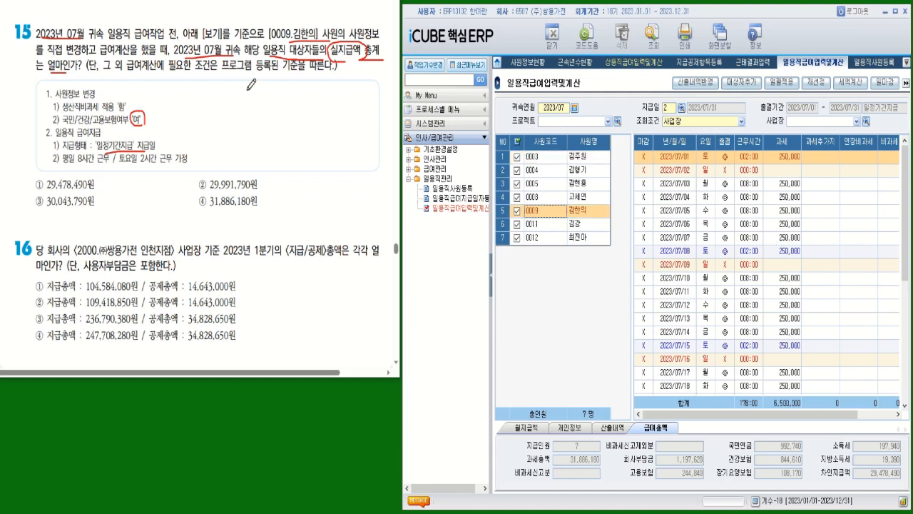
{"action": "left_click_drag", "start_coordinate": [373, 47], "coordinate": [367, 56]}
{"action": "key", "text": "ctrl"}
{"action": "key", "text": "ctrl"}
{"action": "key", "text": "ctrl"}
{"action": "key", "text": "ctrl"}
{"action": "mouse_move", "coordinate": [35, 187]}
{"action": "left_mouse_down"}
{"action": "mouse_move", "coordinate": [81, 191]}
{"action": "mouse_move", "coordinate": [107, 182]}
{"action": "mouse_move", "coordinate": [57, 166]}
{"action": "mouse_move", "coordinate": [29, 187]}
{"action": "left_mouse_up"}
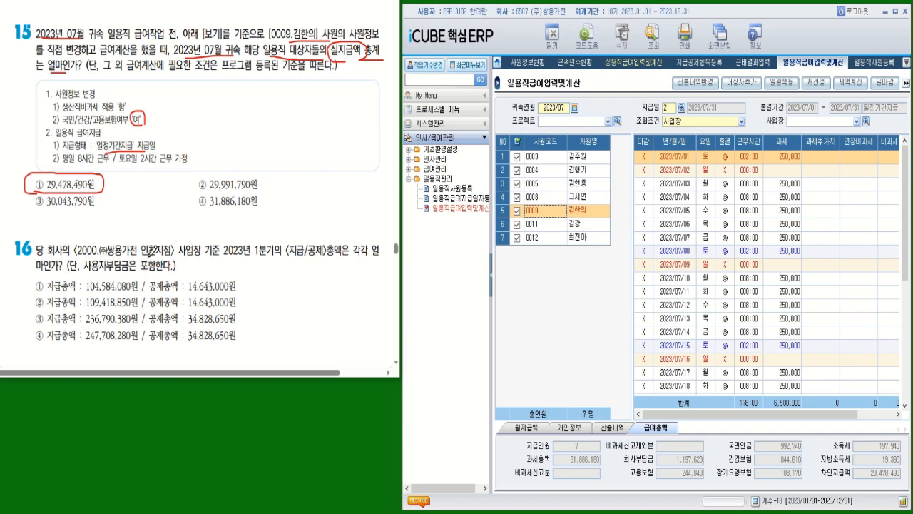
- Mark question 16's 인천지점, 2023년 1분기, 지급/공제 and 사용자부담금 conditions, and open 연간급여현황
{"action": "mouse_move", "coordinate": [147, 254]}
{"action": "left_mouse_down"}
{"action": "mouse_move", "coordinate": [278, 250]}
{"action": "mouse_move", "coordinate": [331, 235]}
{"action": "mouse_move", "coordinate": [325, 260]}
{"action": "left_mouse_up"}
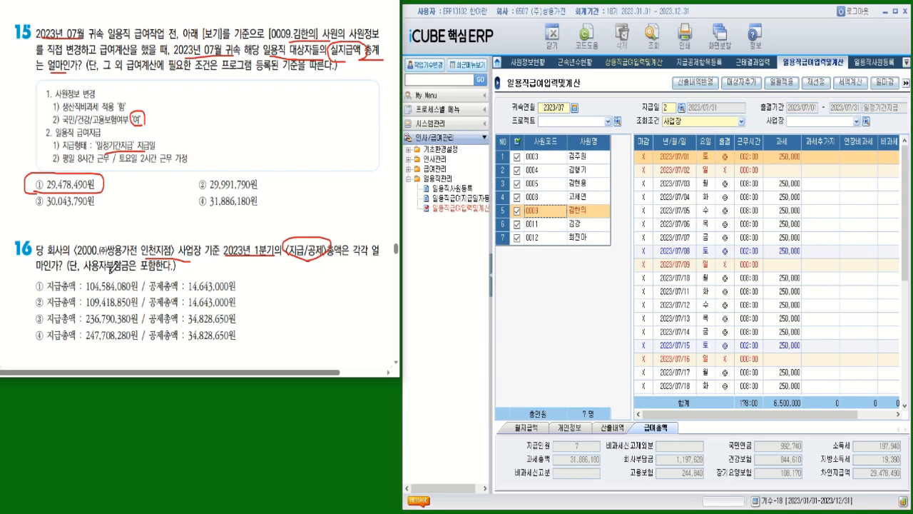
{"action": "left_click_drag", "start_coordinate": [111, 269], "coordinate": [169, 268]}
{"action": "left_click", "coordinate": [436, 171]}
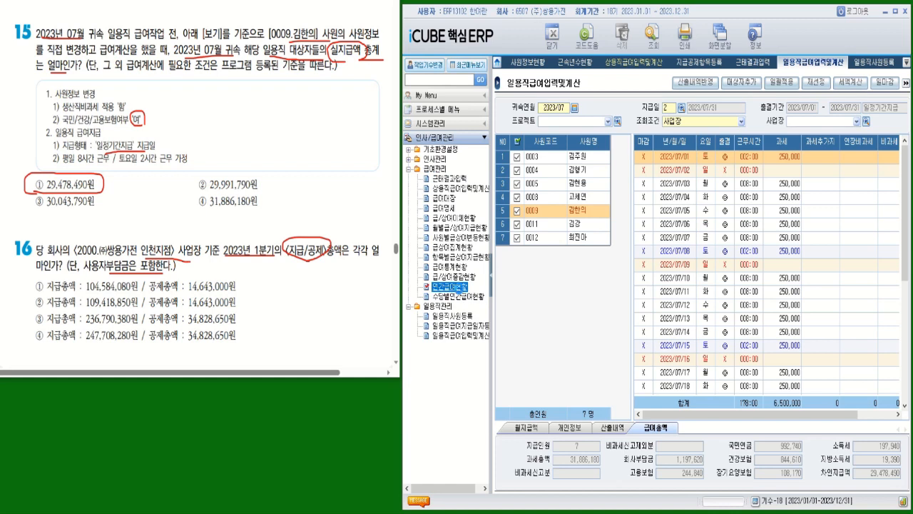
{"action": "left_click", "coordinate": [457, 287]}
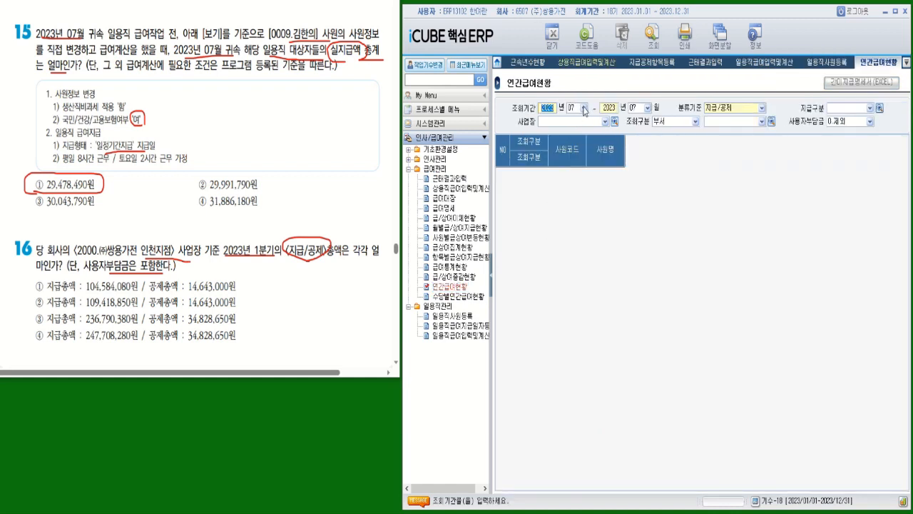
- Set the 연간급여현황 조회기간 to 2023/01 through 2023/03
{"action": "left_click", "coordinate": [585, 108]}
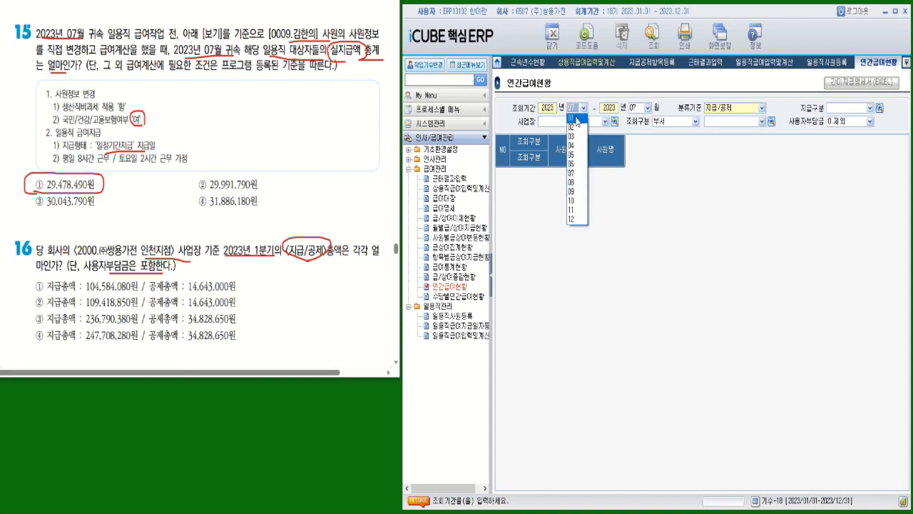
{"action": "left_click", "coordinate": [577, 117]}
{"action": "left_click", "coordinate": [648, 108]}
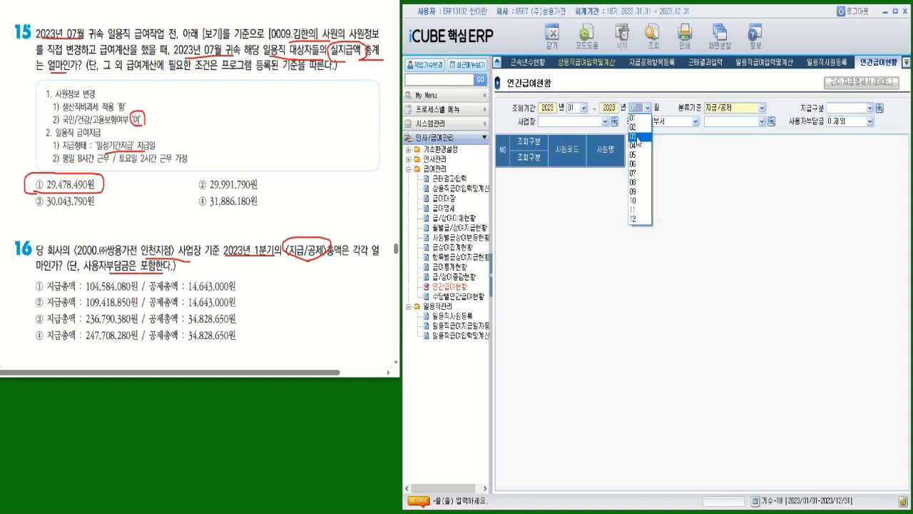
{"action": "left_click", "coordinate": [639, 137]}
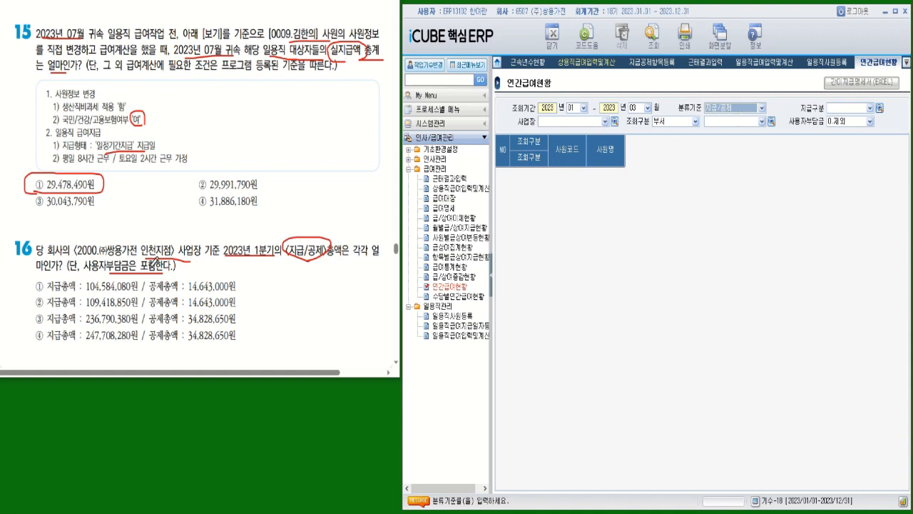
- Query the annual pay report for 사업장 2000 (주)쌍용가전 인천지점 with 사용자부담금 set to 1.포함
{"action": "left_click", "coordinate": [615, 122]}
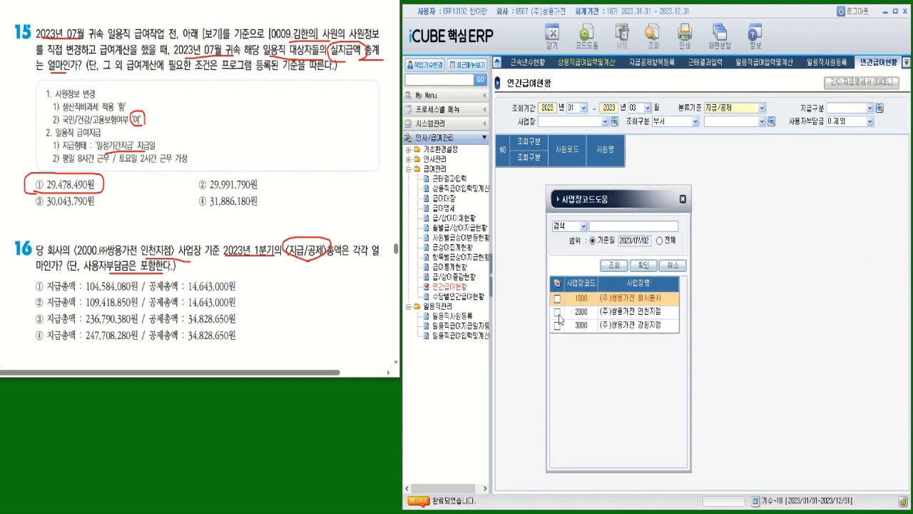
{"action": "left_click", "coordinate": [558, 312]}
{"action": "left_click", "coordinate": [644, 265]}
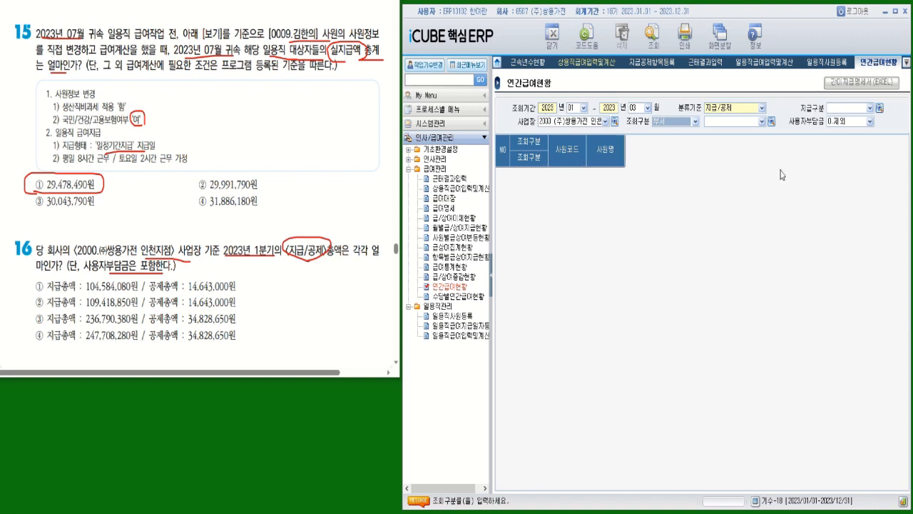
{"action": "left_click", "coordinate": [849, 121]}
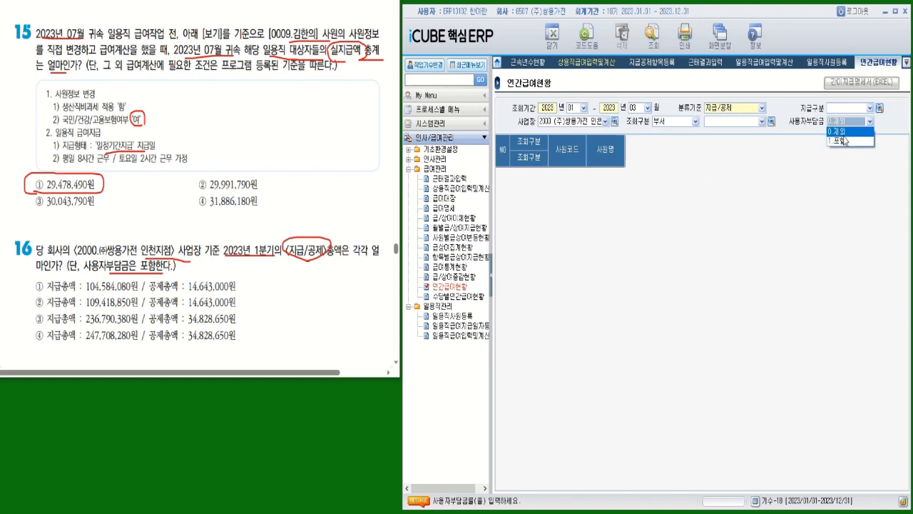
{"action": "left_click", "coordinate": [844, 141]}
{"action": "key", "text": "F12"}
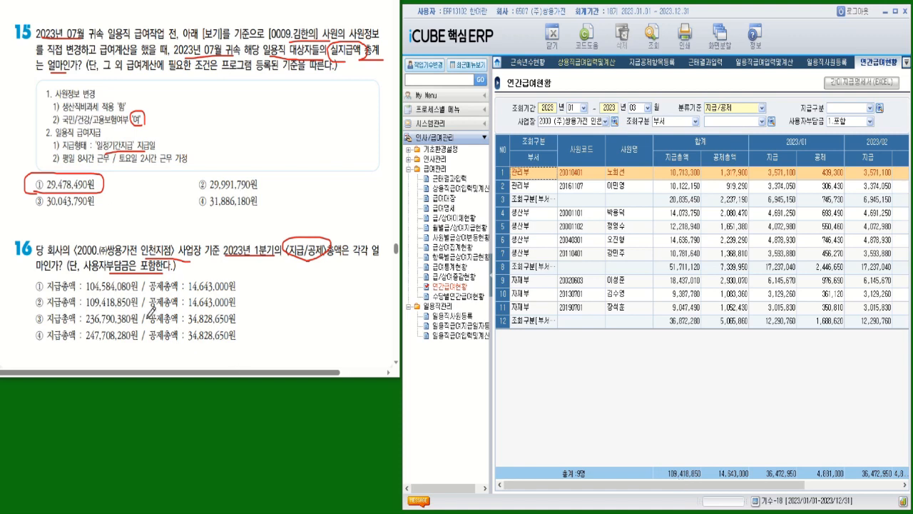
- Compare the 지급총액 and 공제총액 totals with the choices and mark ② as the answer to question 16
{"action": "left_click_drag", "start_coordinate": [141, 296], "coordinate": [148, 288]}
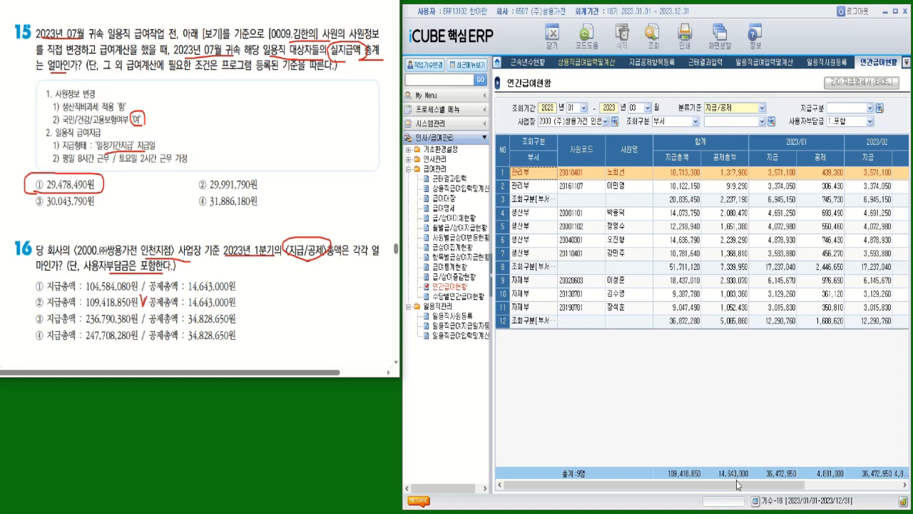
{"action": "left_click_drag", "start_coordinate": [240, 293], "coordinate": [251, 289]}
{"action": "mouse_move", "coordinate": [29, 307]}
{"action": "left_mouse_down"}
{"action": "mouse_move", "coordinate": [207, 303]}
{"action": "mouse_move", "coordinate": [268, 289]}
{"action": "mouse_move", "coordinate": [70, 289]}
{"action": "mouse_move", "coordinate": [32, 294]}
{"action": "mouse_move", "coordinate": [31, 307]}
{"action": "left_mouse_up"}
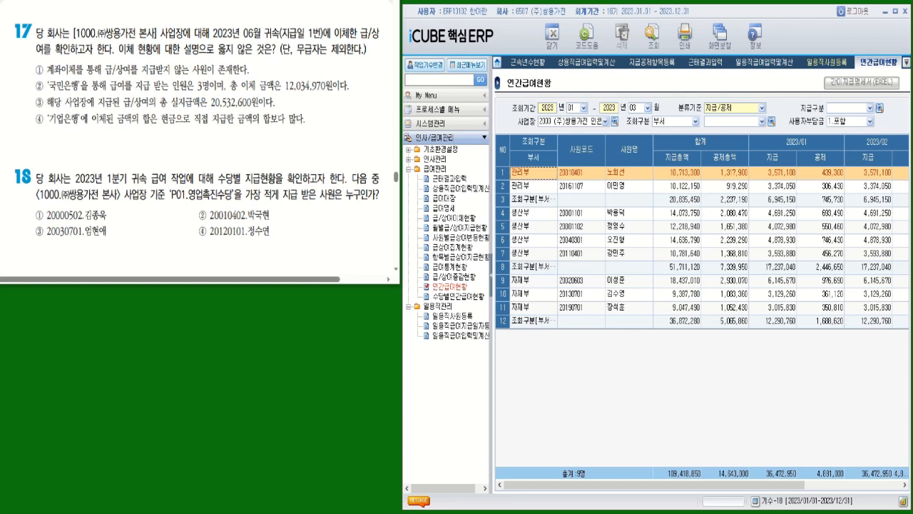
- Mark question 17's 본사, 06월 귀속 and 무급자 제외 conditions, and replace all open screens with 급/상여이체현황
{"action": "mouse_move", "coordinate": [152, 20]}
{"action": "left_mouse_down"}
{"action": "mouse_move", "coordinate": [150, 39]}
{"action": "mouse_move", "coordinate": [289, 41]}
{"action": "left_mouse_up"}
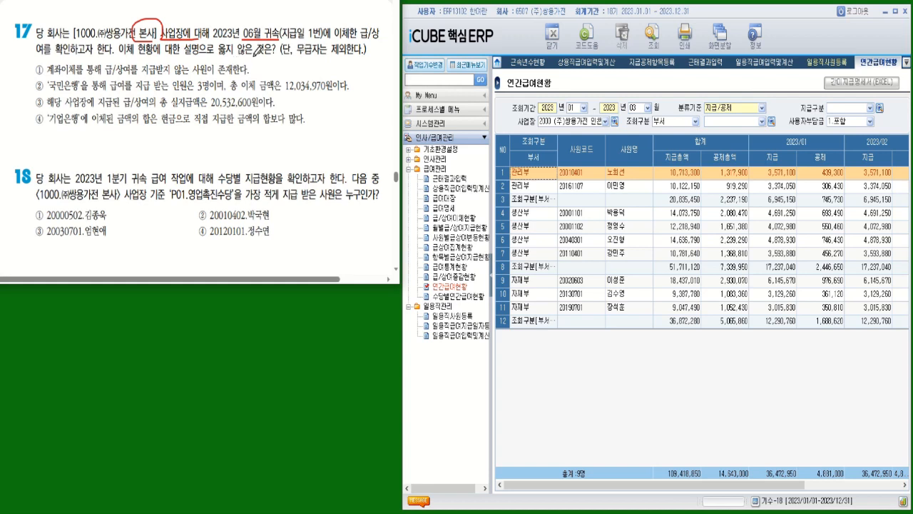
{"action": "mouse_move", "coordinate": [256, 59]}
{"action": "left_mouse_down"}
{"action": "mouse_move", "coordinate": [243, 40]}
{"action": "mouse_move", "coordinate": [263, 54]}
{"action": "mouse_move", "coordinate": [366, 53]}
{"action": "left_mouse_up"}
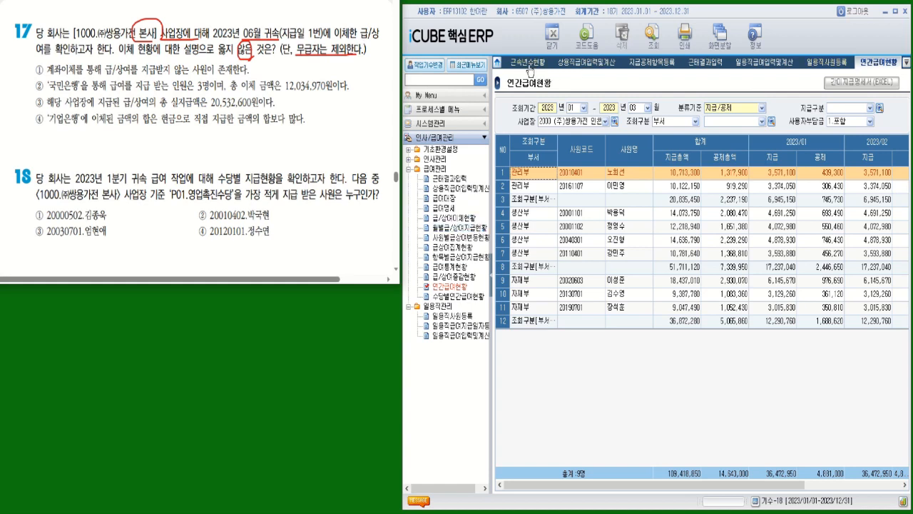
{"action": "right_click", "coordinate": [530, 70]}
{"action": "left_click", "coordinate": [555, 88]}
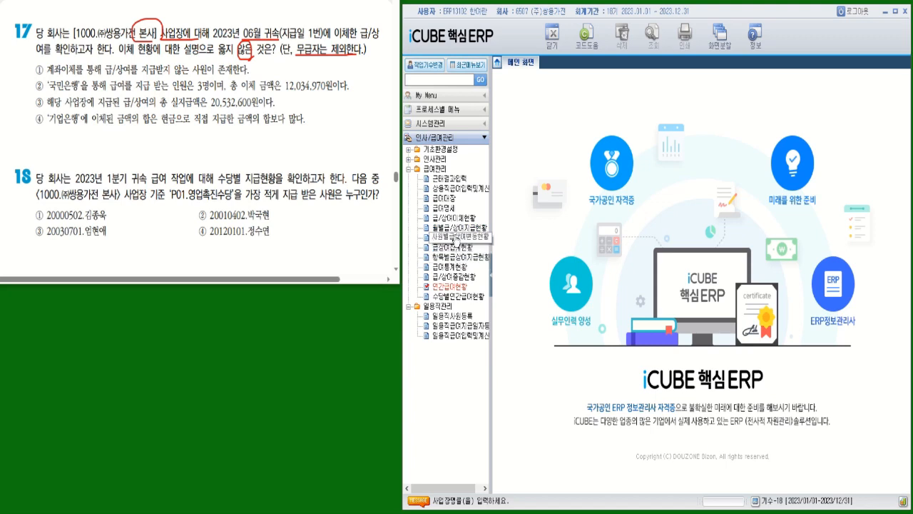
{"action": "left_click", "coordinate": [452, 218]}
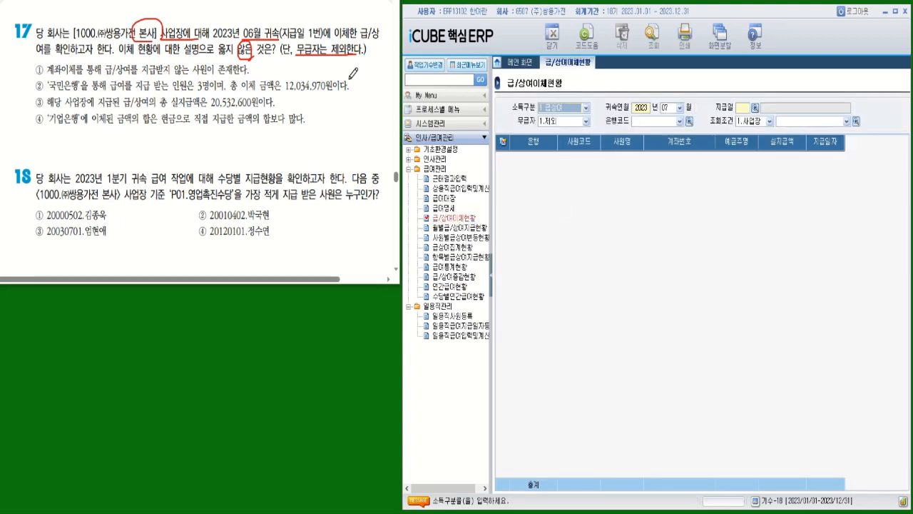
- Set the transfer report's 귀속연월 to 2023/06 and its 지급일 to number 1
{"action": "left_click", "coordinate": [681, 109]}
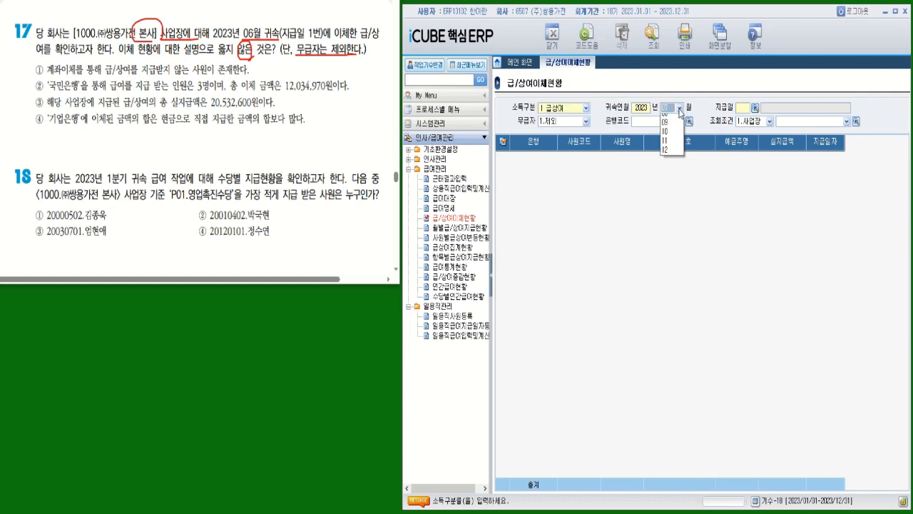
{"action": "left_click", "coordinate": [677, 170]}
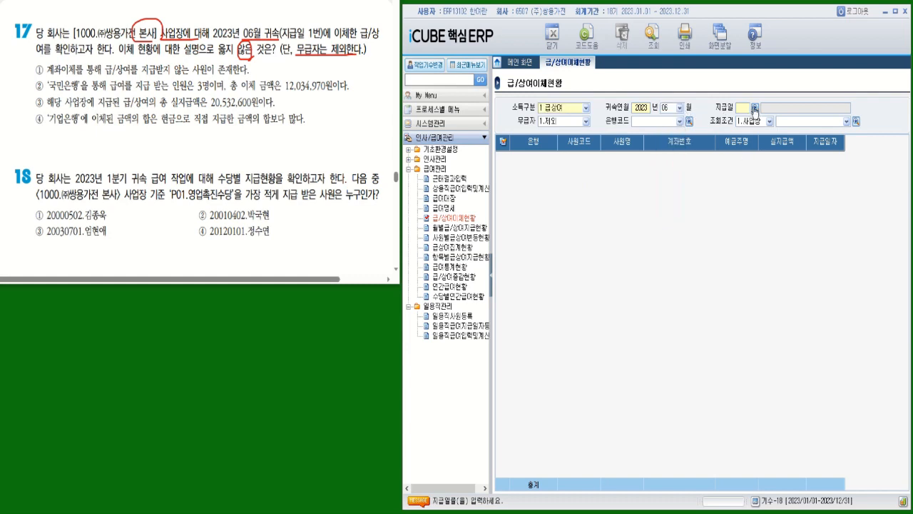
{"action": "type", "text": "1"}
{"action": "key", "text": "Return"}
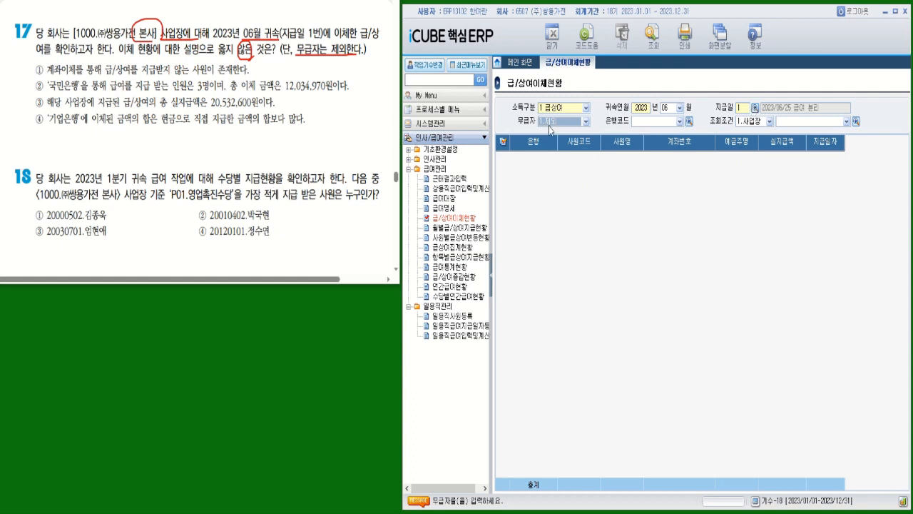
- Restrict the transfer report to 사업장 1000 (주)쌍용가전 회사본사 and load its transfer list
{"action": "left_click", "coordinate": [856, 123]}
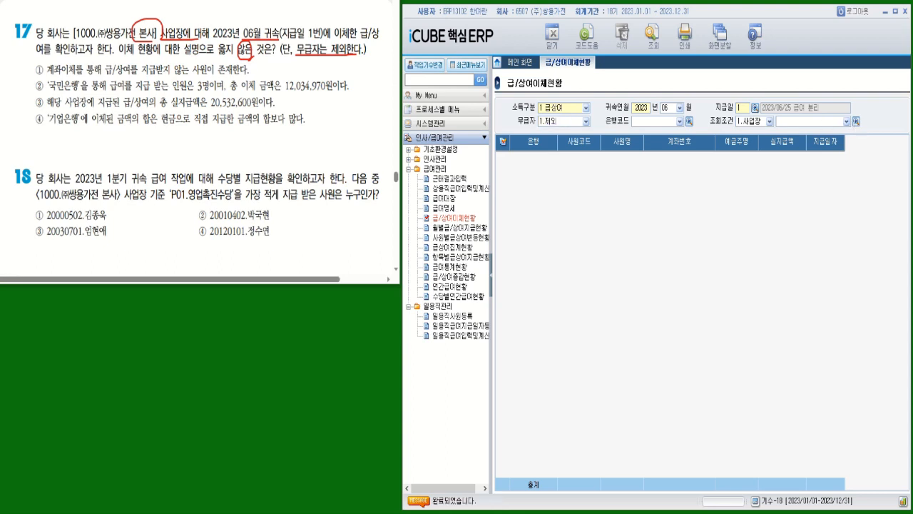
{"action": "left_click_drag", "start_coordinate": [723, 124], "coordinate": [676, 129]}
{"action": "left_click", "coordinate": [659, 223]}
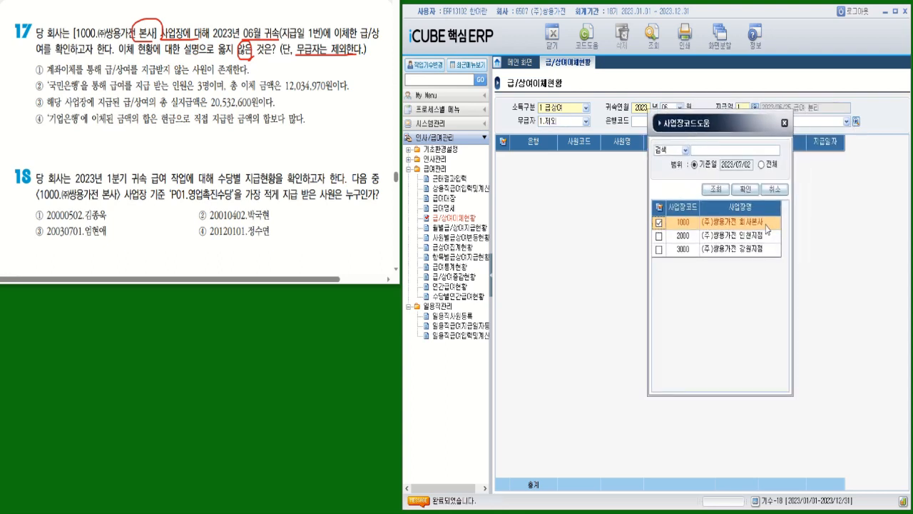
{"action": "left_click", "coordinate": [745, 189]}
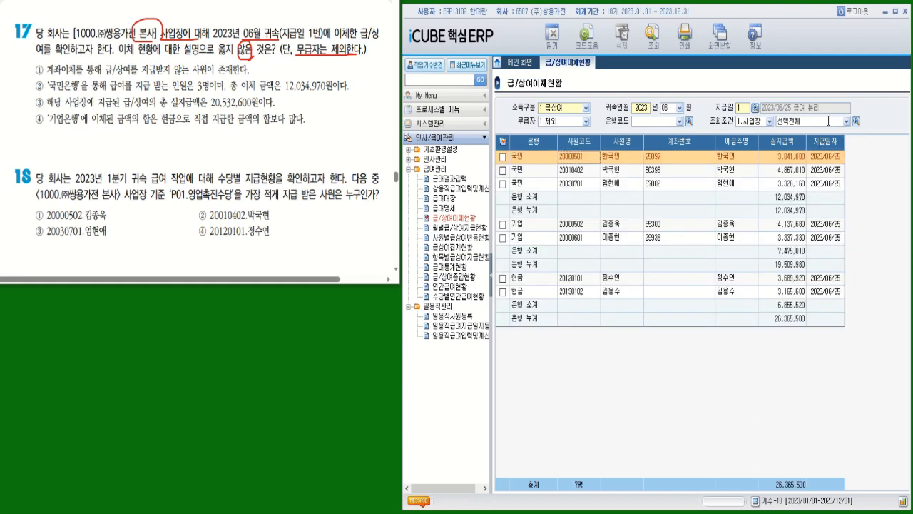
{"action": "left_click", "coordinate": [829, 122]}
{"action": "left_click", "coordinate": [846, 122]}
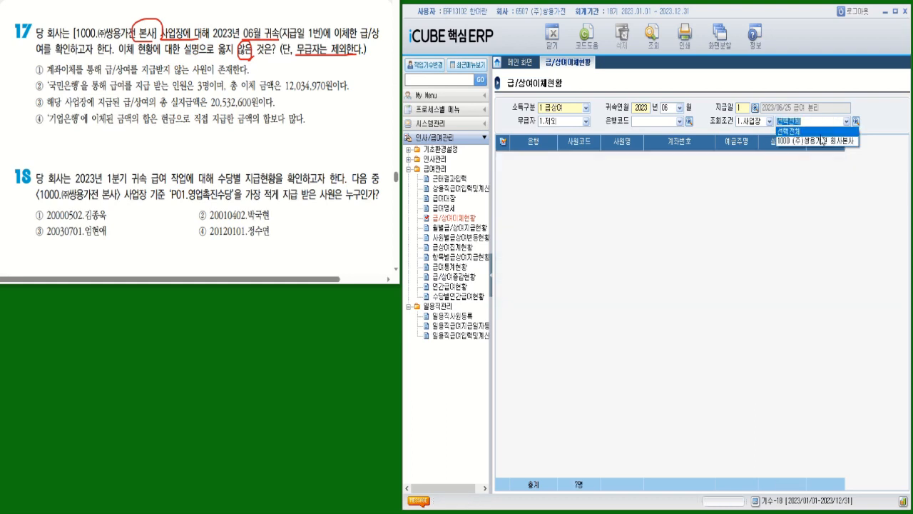
{"action": "left_click", "coordinate": [820, 138]}
{"action": "left_click", "coordinate": [859, 213]}
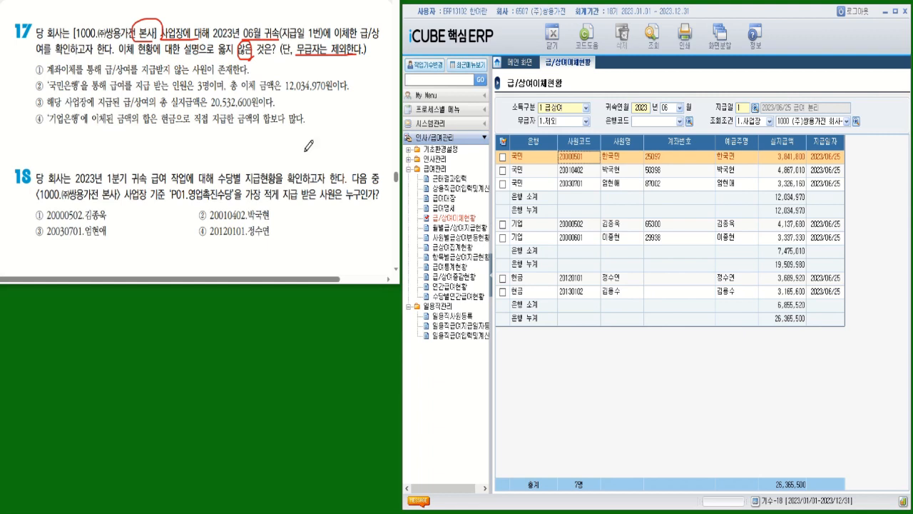
- Check question 17's statements against the bank subtotals and overall total, and mark ③ as the incorrect statement
{"action": "mouse_move", "coordinate": [256, 70]}
{"action": "left_mouse_down"}
{"action": "mouse_move", "coordinate": [261, 64]}
{"action": "mouse_move", "coordinate": [256, 72]}
{"action": "left_mouse_up"}
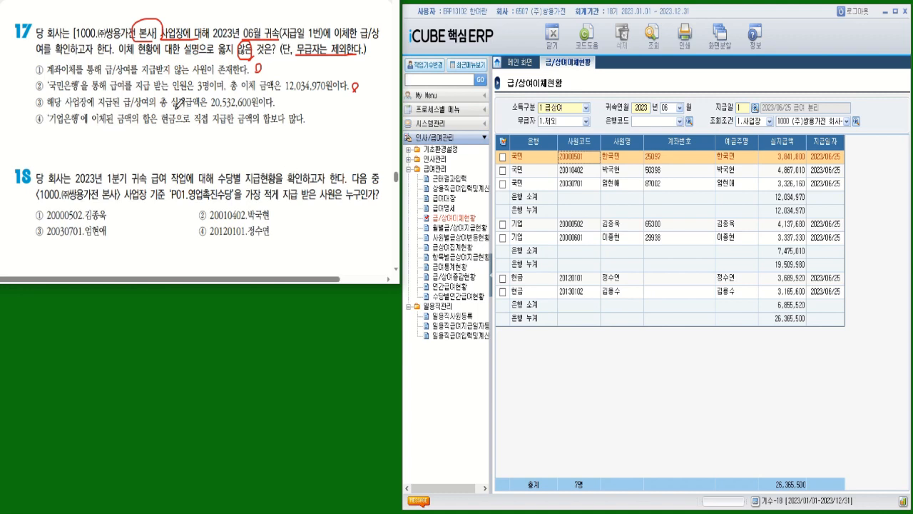
{"action": "left_click_drag", "start_coordinate": [172, 107], "coordinate": [274, 106]}
{"action": "left_click_drag", "start_coordinate": [32, 97], "coordinate": [55, 88]}
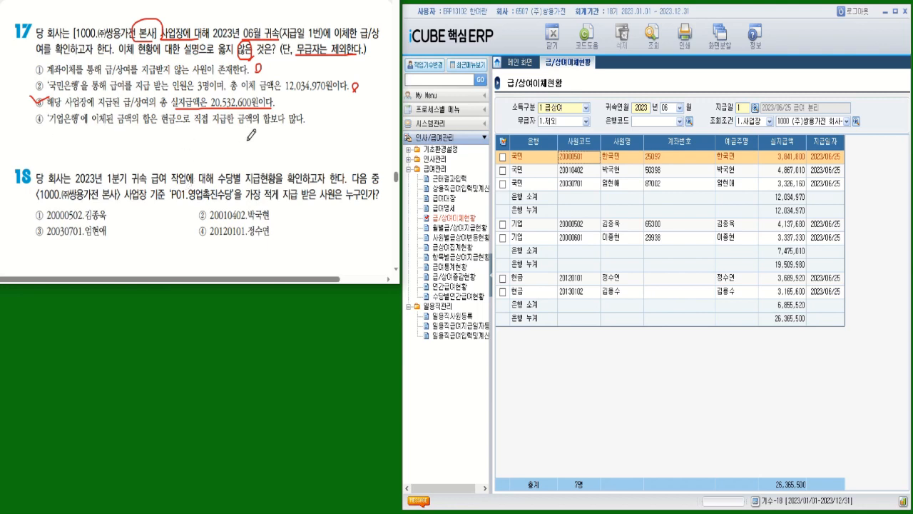
{"action": "left_click_drag", "start_coordinate": [291, 125], "coordinate": [306, 125]}
{"action": "left_click", "coordinate": [798, 254]}
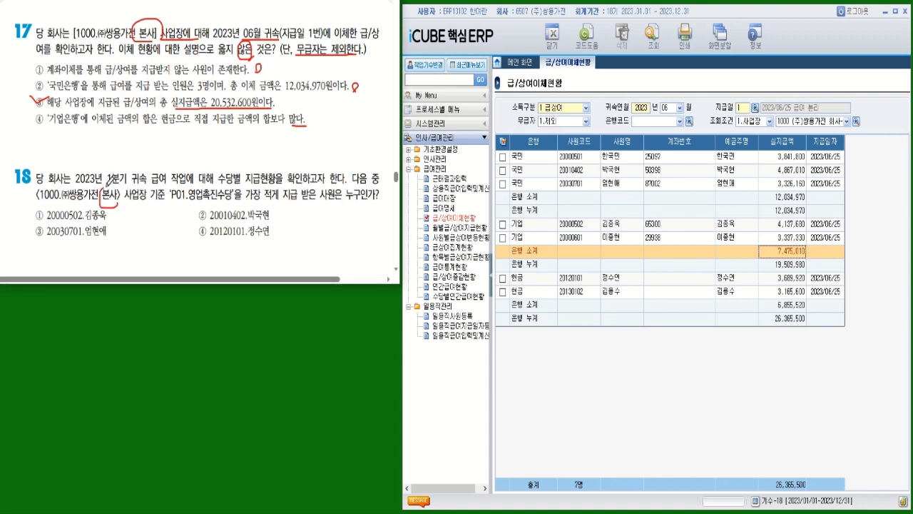
- Underline question 18's conditions and open 수당별연간급여현황 with the 조회기간 set to 2023/01 through 2023/03
{"action": "mouse_move", "coordinate": [118, 187]}
{"action": "left_mouse_down"}
{"action": "mouse_move", "coordinate": [151, 206]}
{"action": "mouse_move", "coordinate": [378, 202]}
{"action": "left_mouse_up"}
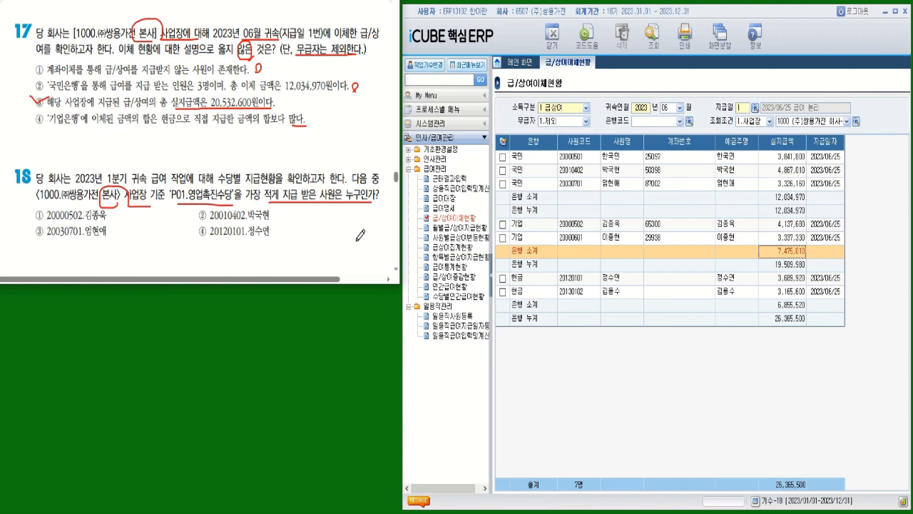
{"action": "left_click", "coordinate": [468, 297]}
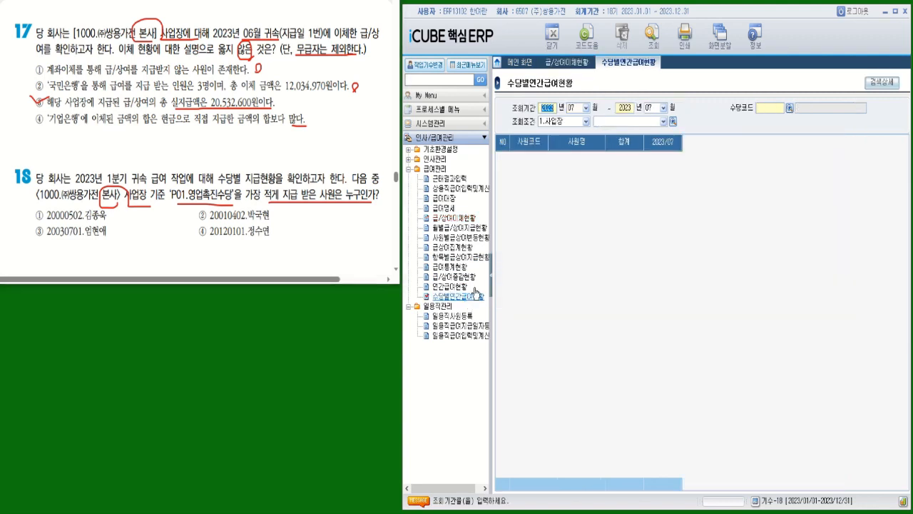
{"action": "left_click", "coordinate": [585, 109]}
{"action": "left_click", "coordinate": [575, 118]}
{"action": "left_click", "coordinate": [663, 108]}
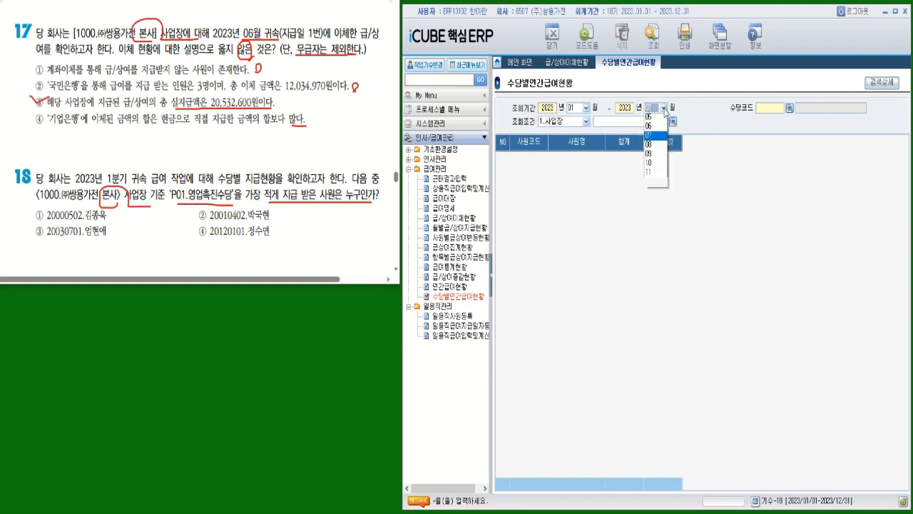
{"action": "left_click", "coordinate": [650, 136]}
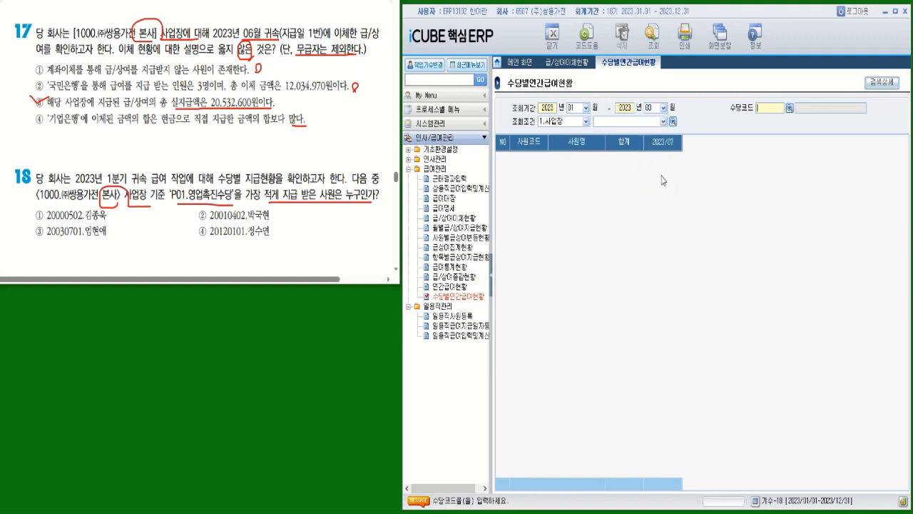
- Query 수당코드 P01 영업촉진수당 for 사업장 1000 (주)쌍용가전 회사본사 and compare the employees' 합계 amounts
{"action": "left_click", "coordinate": [790, 109]}
{"action": "double_click", "coordinate": [674, 291]}
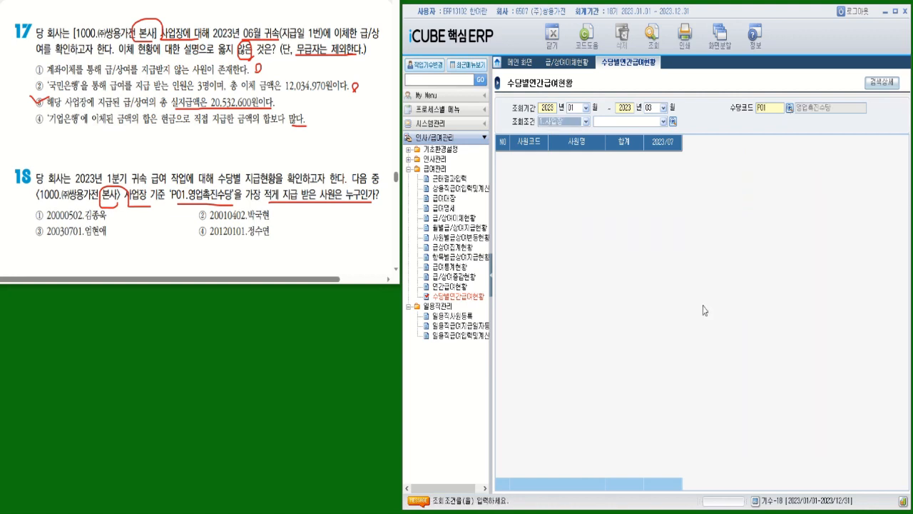
{"action": "left_click", "coordinate": [673, 122]}
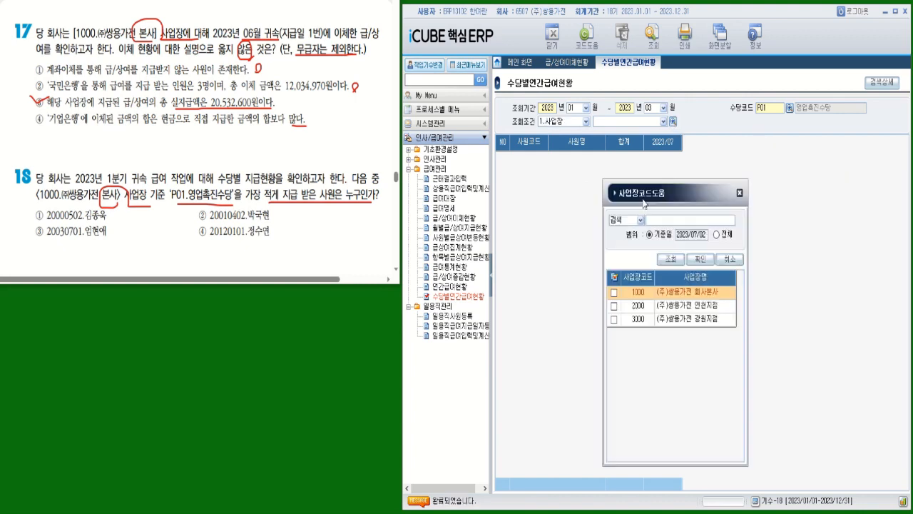
{"action": "left_click", "coordinate": [614, 293]}
{"action": "left_click", "coordinate": [700, 259]}
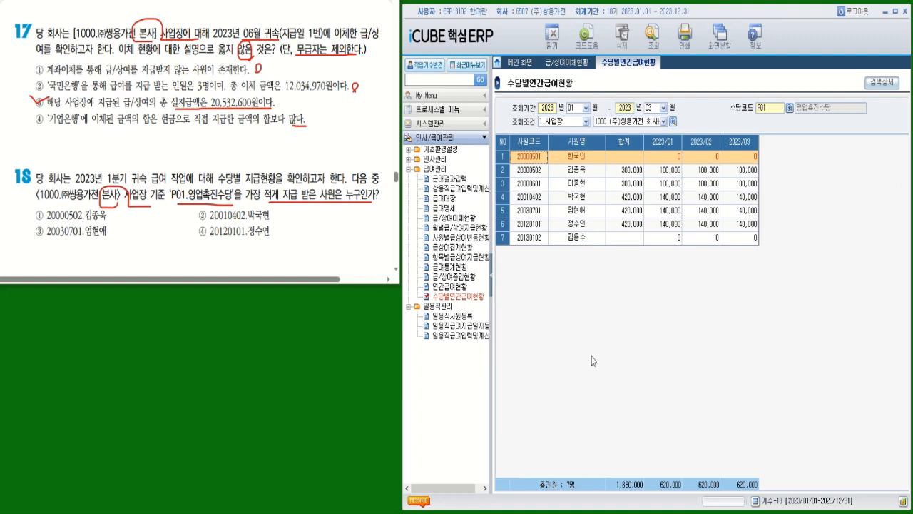
{"action": "left_click", "coordinate": [634, 173]}
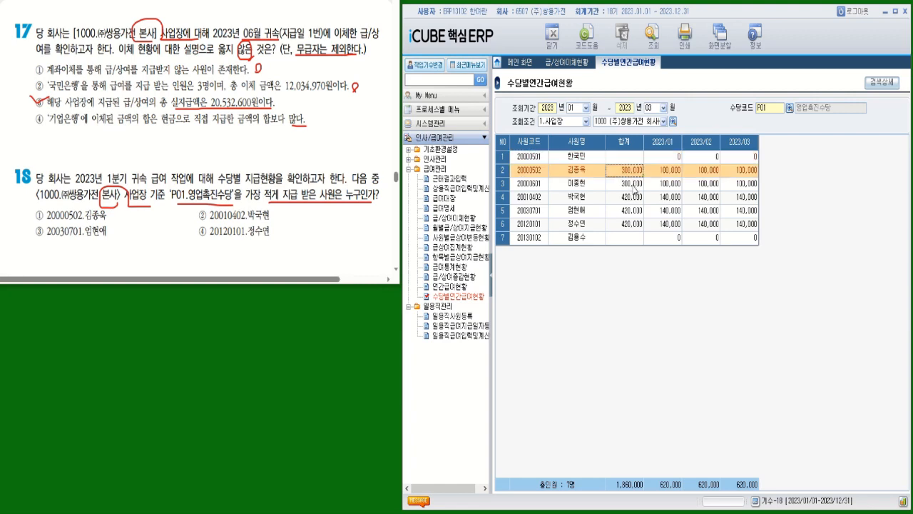
- Mark ① as question 18's answer and highlight question 19's 부서별, 2022년 4분기, [급여] and 근속수당 conditions
{"action": "left_click", "coordinate": [634, 184]}
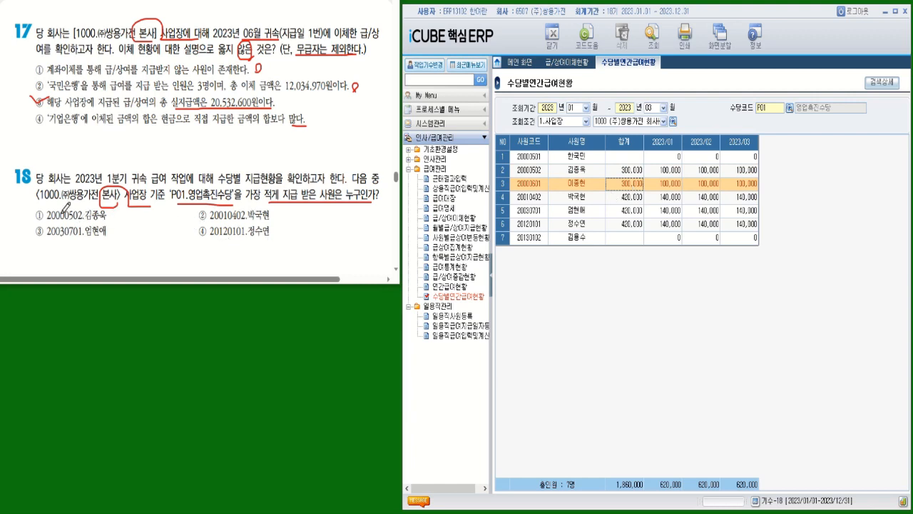
{"action": "left_click_drag", "start_coordinate": [29, 208], "coordinate": [41, 206]}
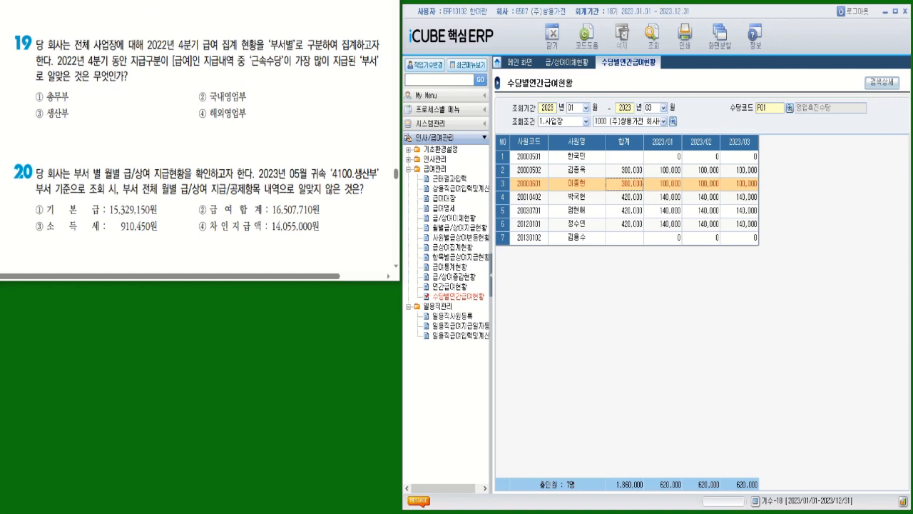
{"action": "mouse_move", "coordinate": [294, 52]}
{"action": "left_mouse_down"}
{"action": "mouse_move", "coordinate": [284, 22]}
{"action": "mouse_move", "coordinate": [298, 48]}
{"action": "left_mouse_up"}
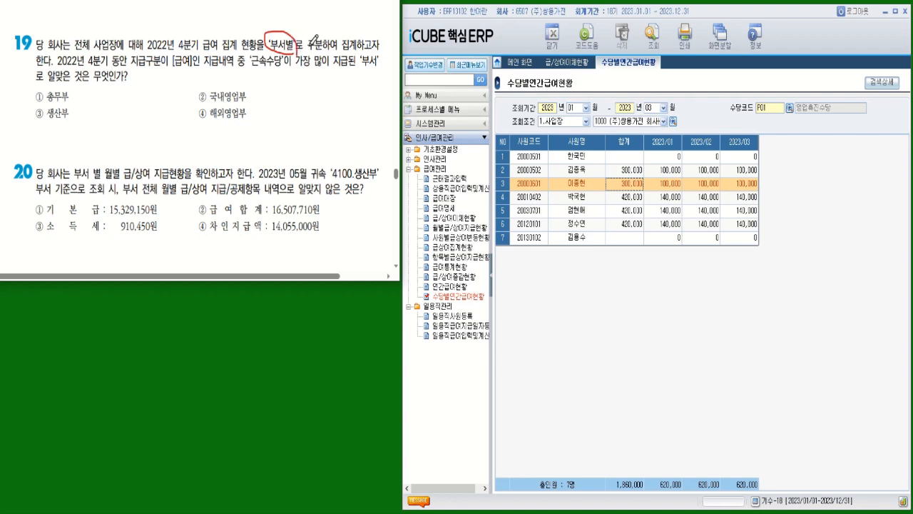
{"action": "left_click_drag", "start_coordinate": [87, 71], "coordinate": [191, 68]}
{"action": "left_click_drag", "start_coordinate": [249, 69], "coordinate": [362, 68]}
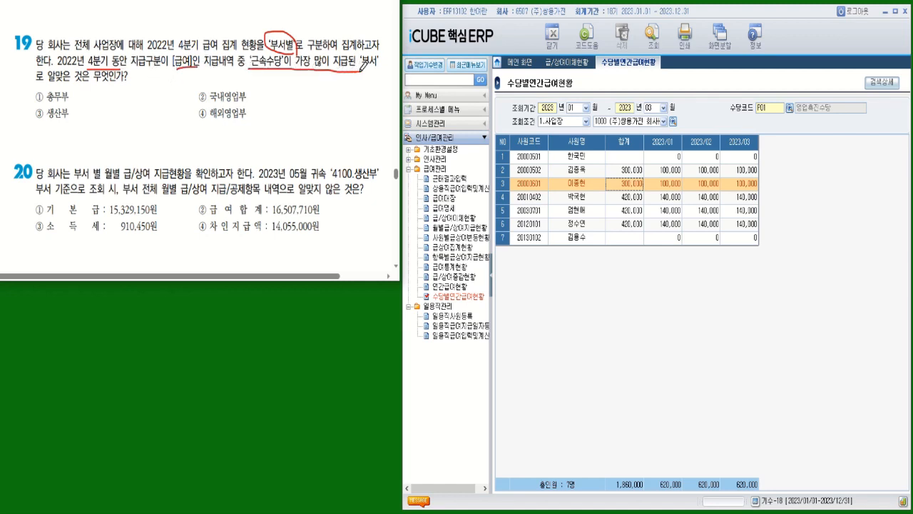
{"action": "mouse_move", "coordinate": [36, 83]}
{"action": "left_mouse_down"}
{"action": "mouse_move", "coordinate": [132, 84]}
{"action": "mouse_move", "coordinate": [98, 66]}
{"action": "mouse_move", "coordinate": [92, 43]}
{"action": "mouse_move", "coordinate": [132, 62]}
{"action": "mouse_move", "coordinate": [65, 68]}
{"action": "mouse_move", "coordinate": [86, 59]}
{"action": "mouse_move", "coordinate": [68, 70]}
{"action": "mouse_move", "coordinate": [78, 69]}
{"action": "left_mouse_up"}
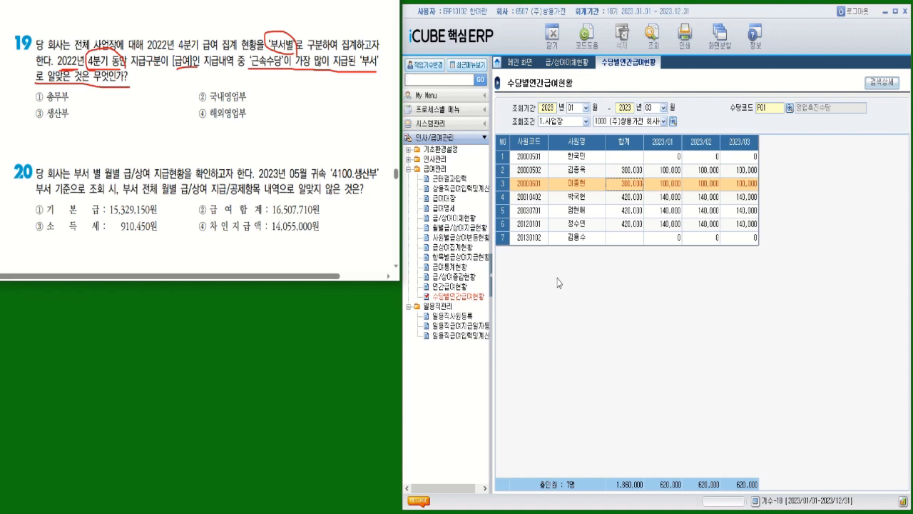
- Open 급상여집계현황 and set its 조회기간 to 2022/10 through 2022/12
{"action": "left_click", "coordinate": [452, 246]}
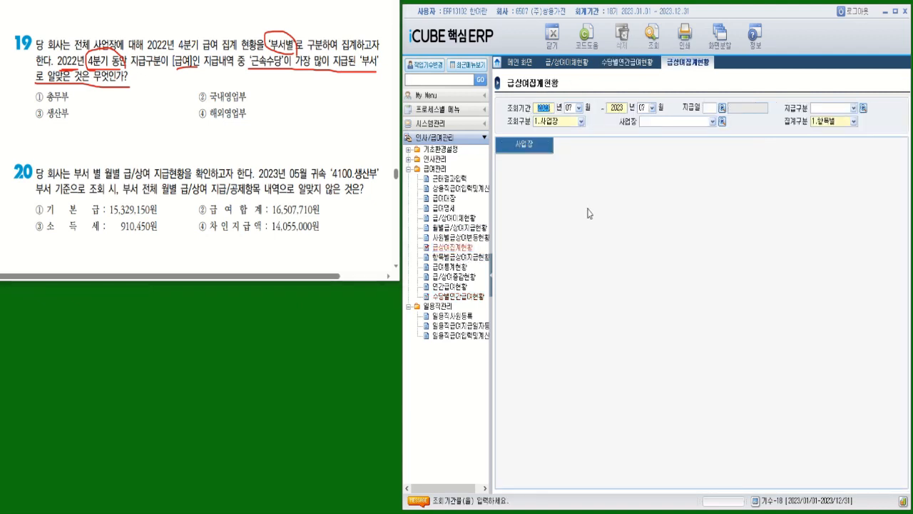
{"action": "type", "text": "2022"}
{"action": "left_click", "coordinate": [579, 109]}
{"action": "left_click", "coordinate": [574, 203]}
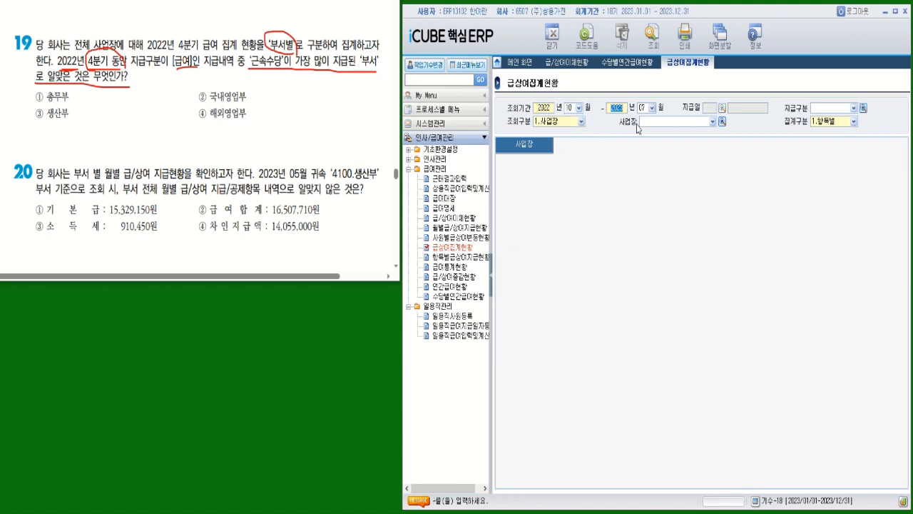
{"action": "type", "text": "2022"}
{"action": "left_click", "coordinate": [652, 108]}
{"action": "left_click", "coordinate": [647, 221]}
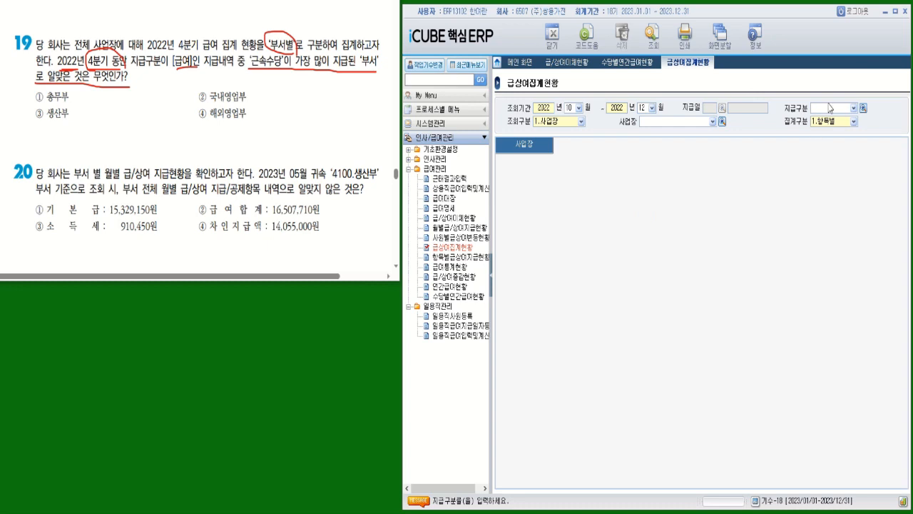
- Set 지급구분 to 100 급여 and 조회구분 to 2.부서, with 집계구분 at 1.항목별
{"action": "left_click", "coordinate": [864, 109]}
{"action": "double_click", "coordinate": [640, 286]}
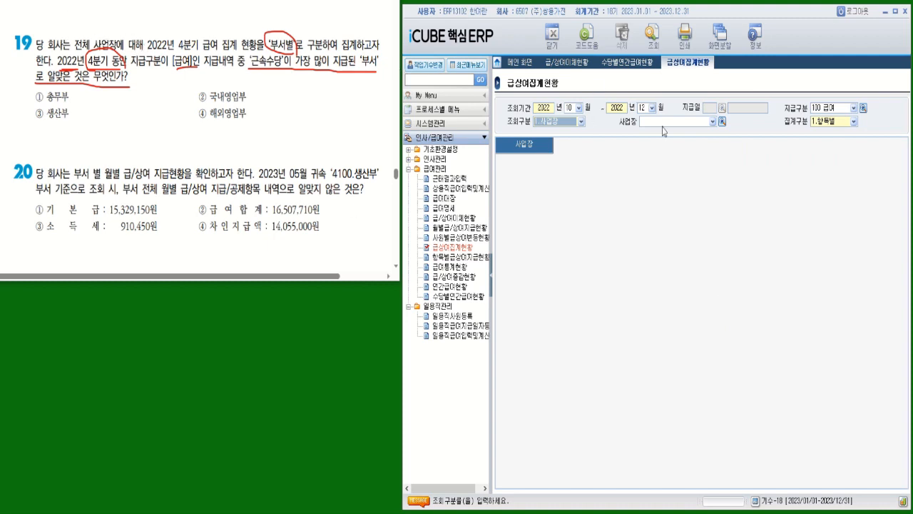
{"action": "key", "text": "Return"}
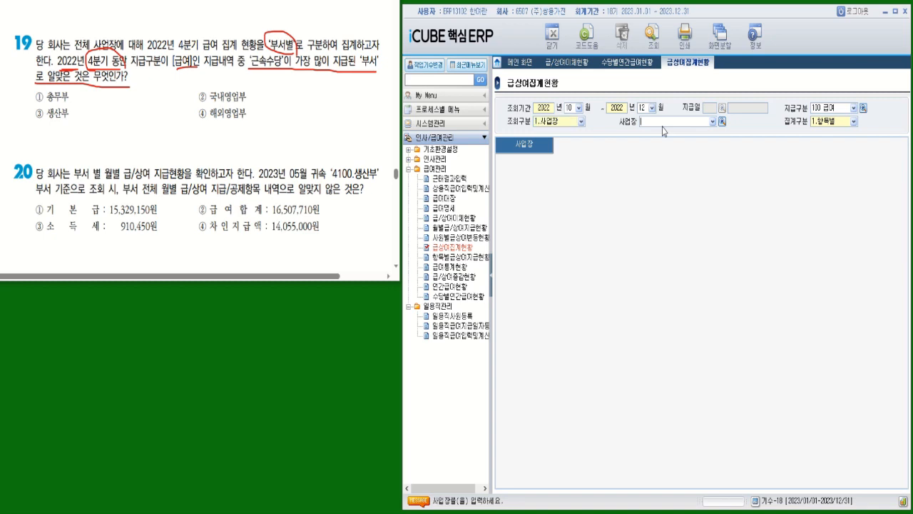
{"action": "left_click", "coordinate": [854, 123]}
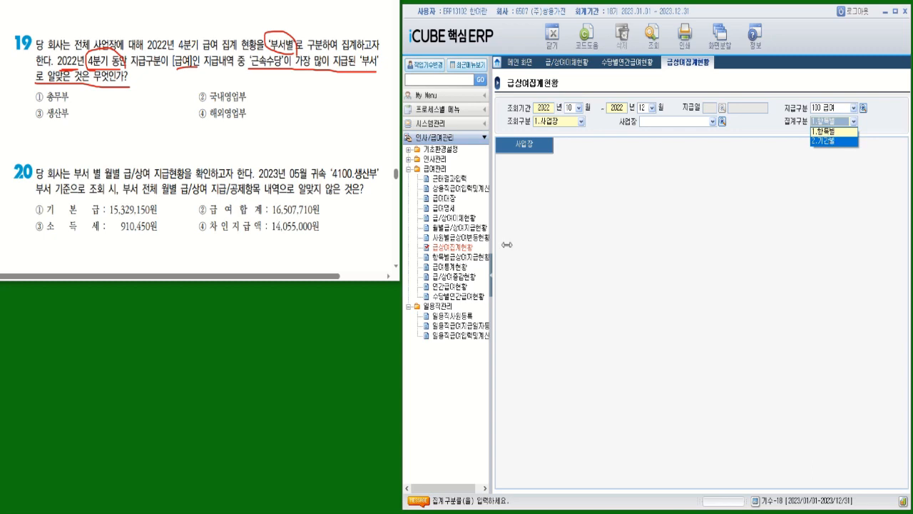
{"action": "left_click", "coordinate": [817, 150]}
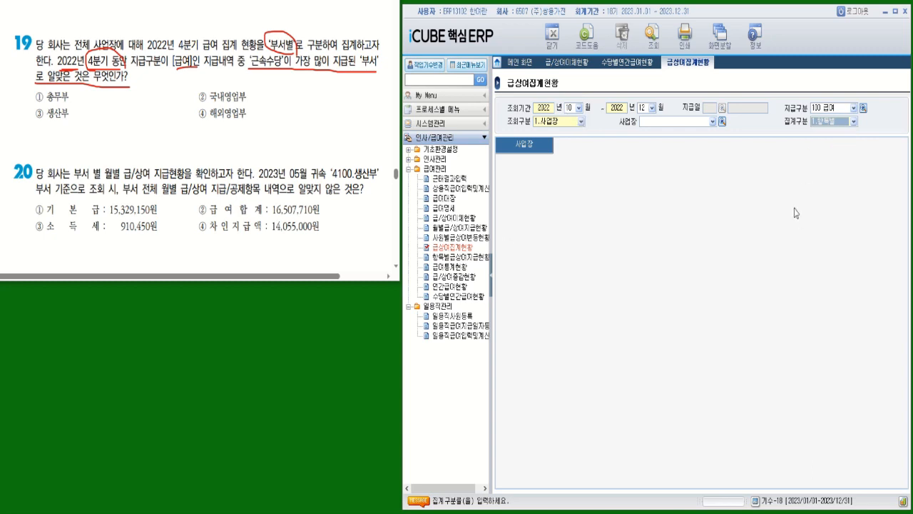
{"action": "left_click", "coordinate": [581, 122]}
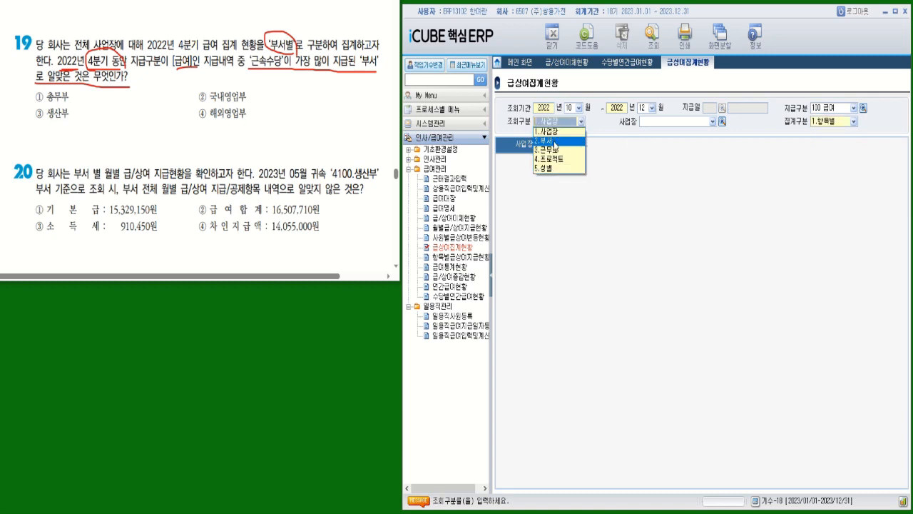
{"action": "left_click", "coordinate": [548, 142]}
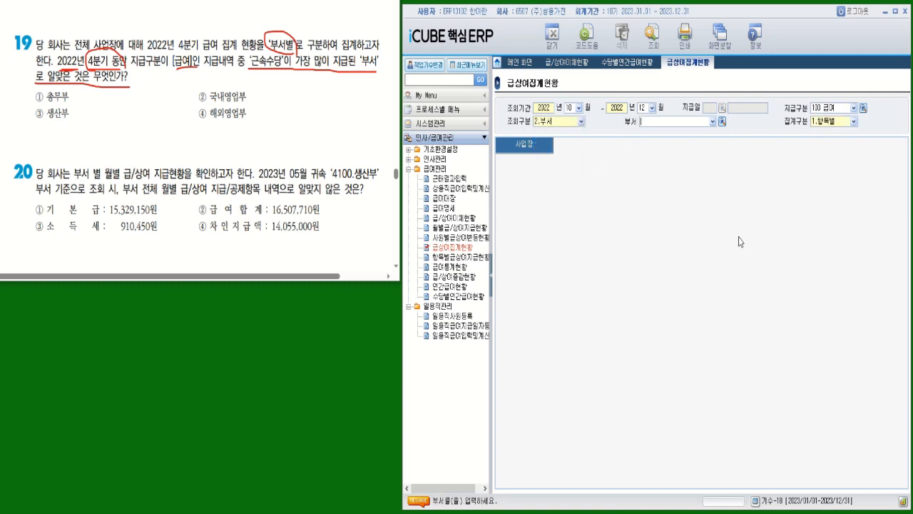
- Query the summary for all departments and mark ③ 생산부 as question 19's answer based on the 근속수당 amounts
{"action": "left_click", "coordinate": [722, 123]}
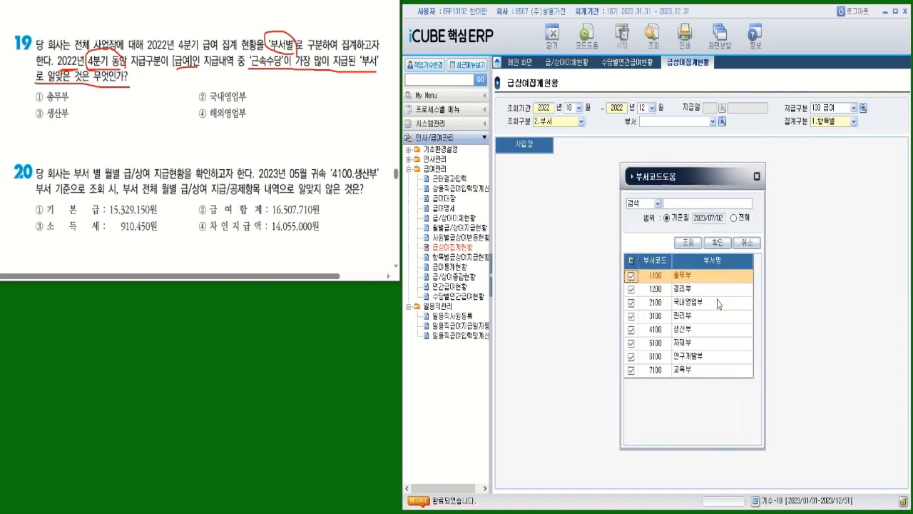
{"action": "left_click", "coordinate": [717, 242]}
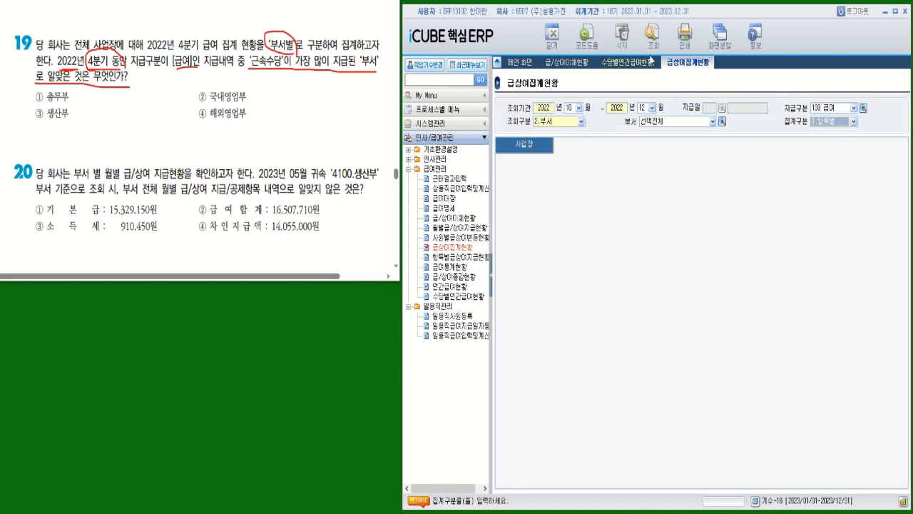
{"action": "left_click", "coordinate": [652, 33]}
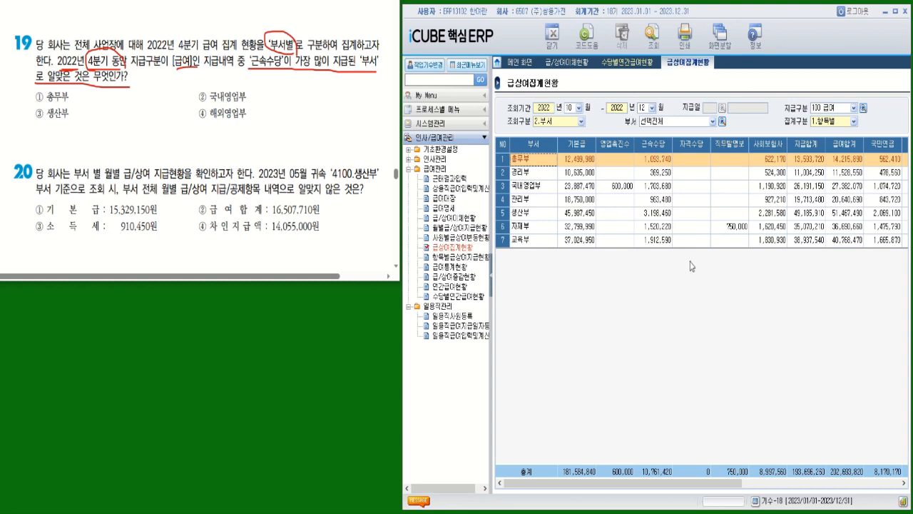
{"action": "left_click", "coordinate": [655, 223]}
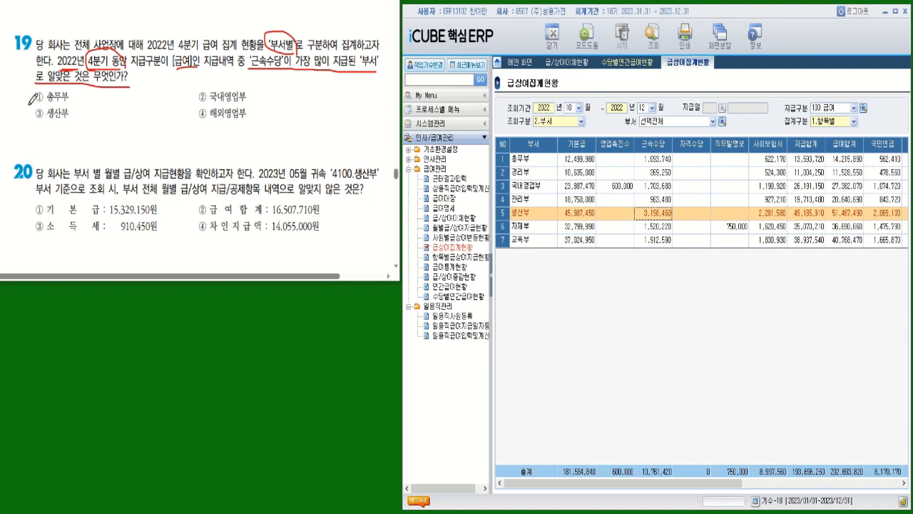
{"action": "mouse_move", "coordinate": [30, 105]}
{"action": "left_mouse_down"}
{"action": "mouse_move", "coordinate": [52, 100]}
{"action": "mouse_move", "coordinate": [70, 122]}
{"action": "left_mouse_up"}
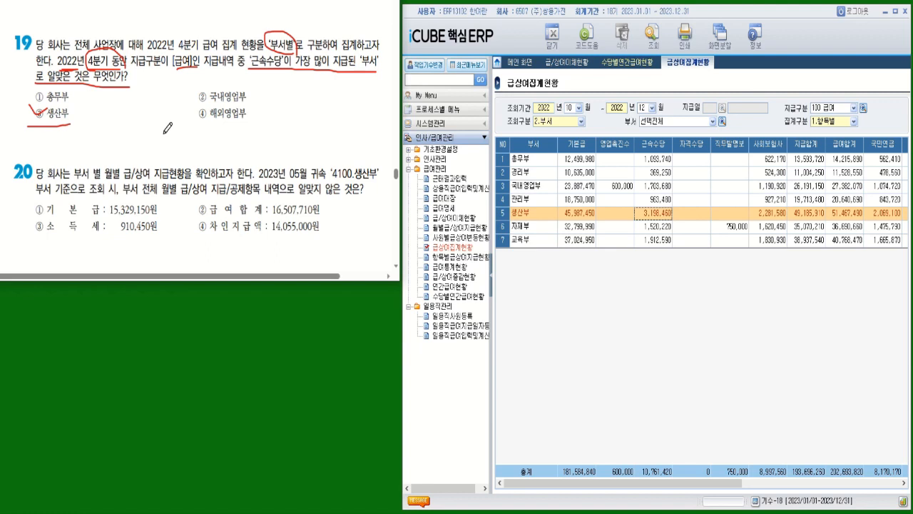
- Underline question 20's conditions: 2023년 05월 귀속, 4100.생산부, 월별 급/상여 지급/공제항목, and the incorrect item requested
{"action": "left_click_drag", "start_coordinate": [253, 179], "coordinate": [378, 179]}
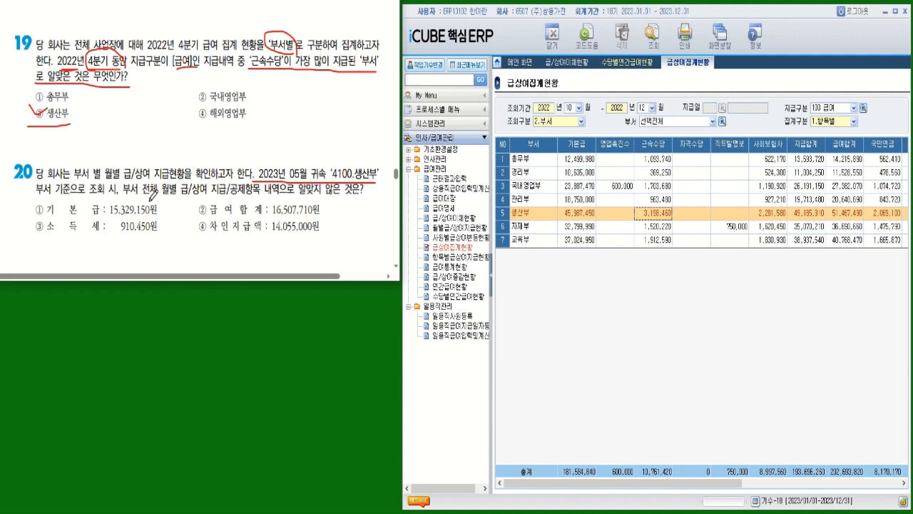
{"action": "left_click_drag", "start_coordinate": [161, 194], "coordinate": [258, 196]}
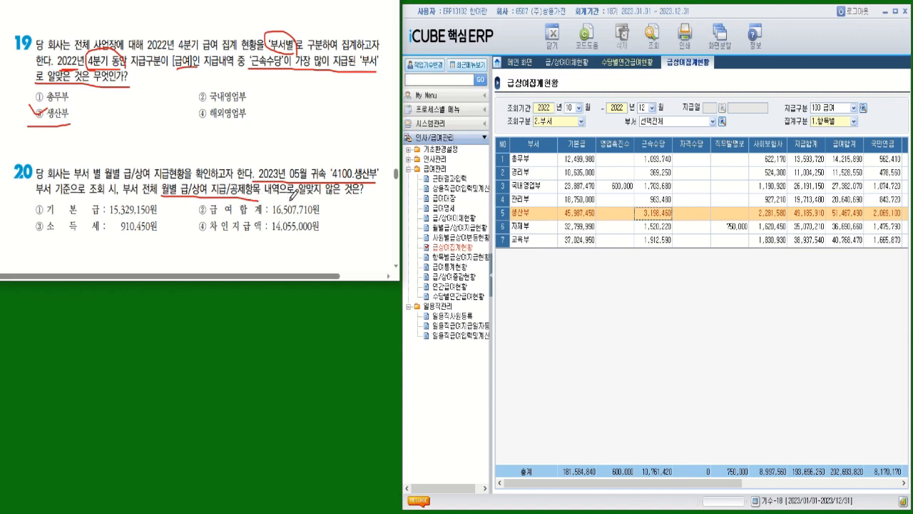
{"action": "left_click_drag", "start_coordinate": [358, 193], "coordinate": [265, 195]}
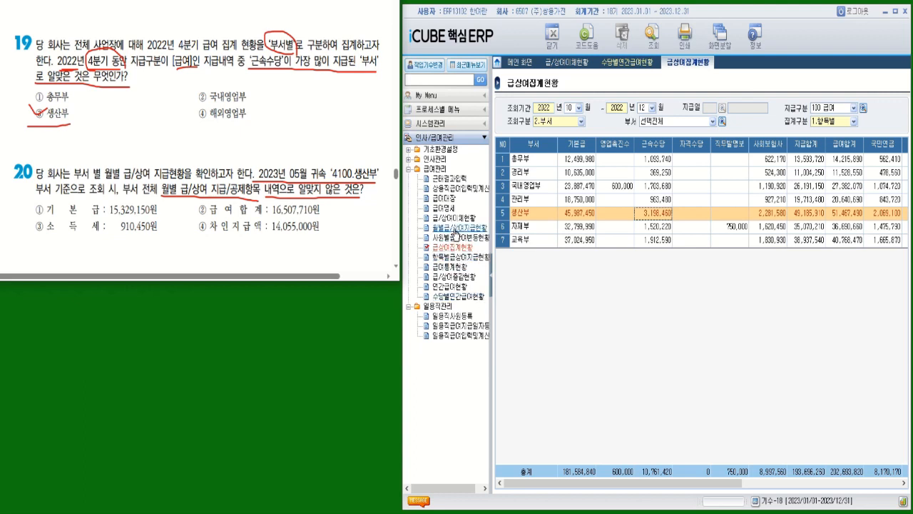
- Open 월별급/상여지급현황 and set its 조회기간 to 2023/05 through 2023/05, leaving 지급구분 blank
{"action": "left_click", "coordinate": [454, 228]}
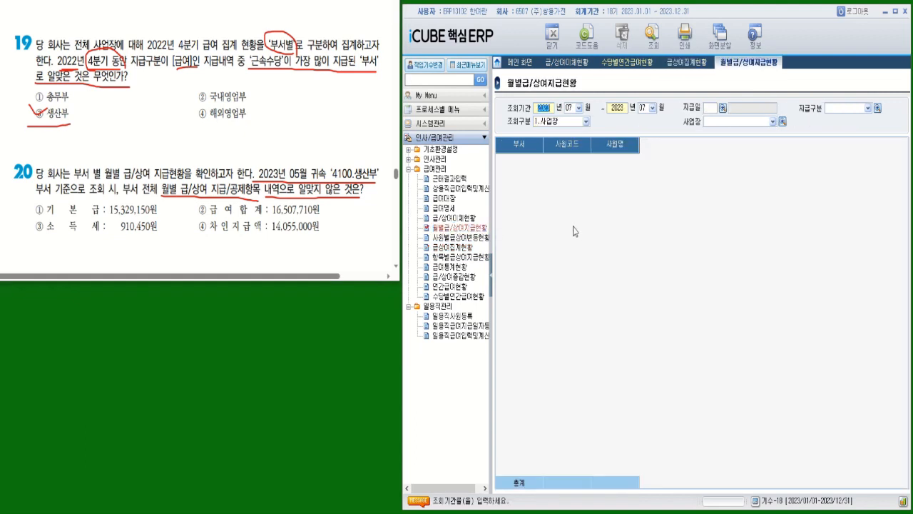
{"action": "left_click", "coordinate": [579, 107]}
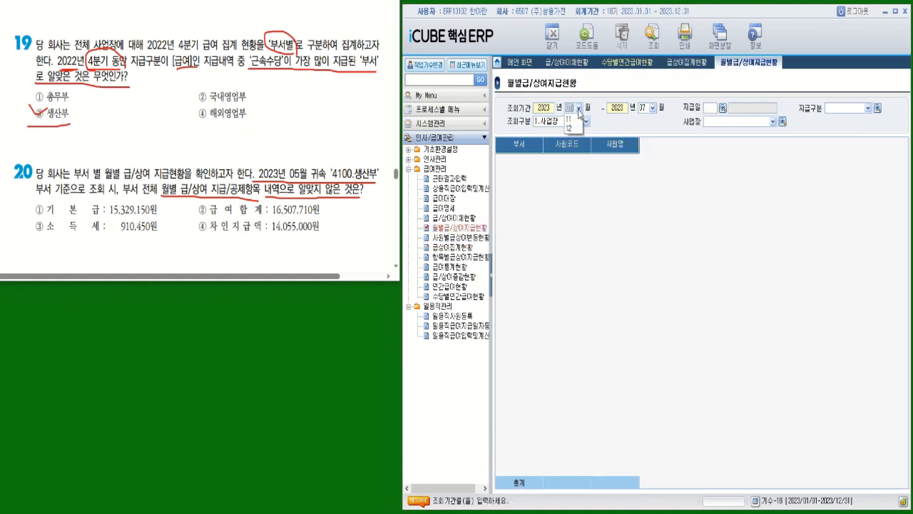
{"action": "left_click", "coordinate": [571, 162]}
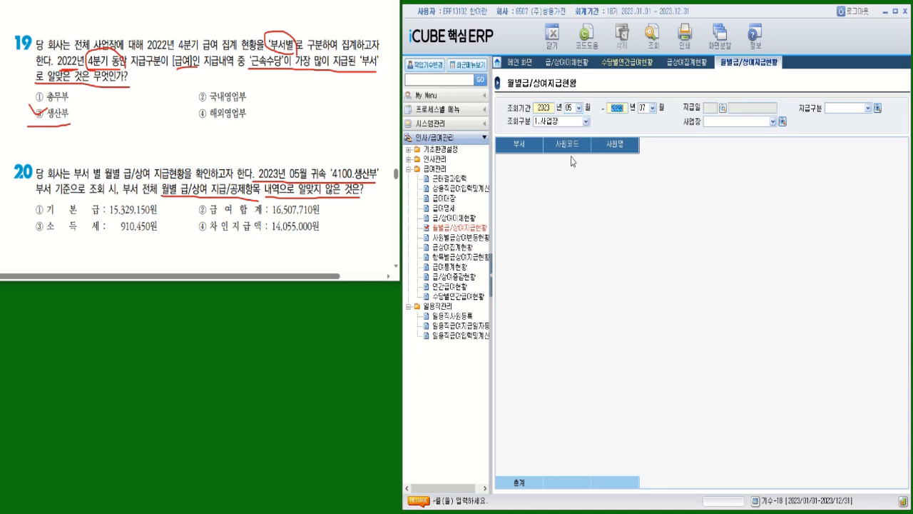
{"action": "left_click", "coordinate": [652, 108]}
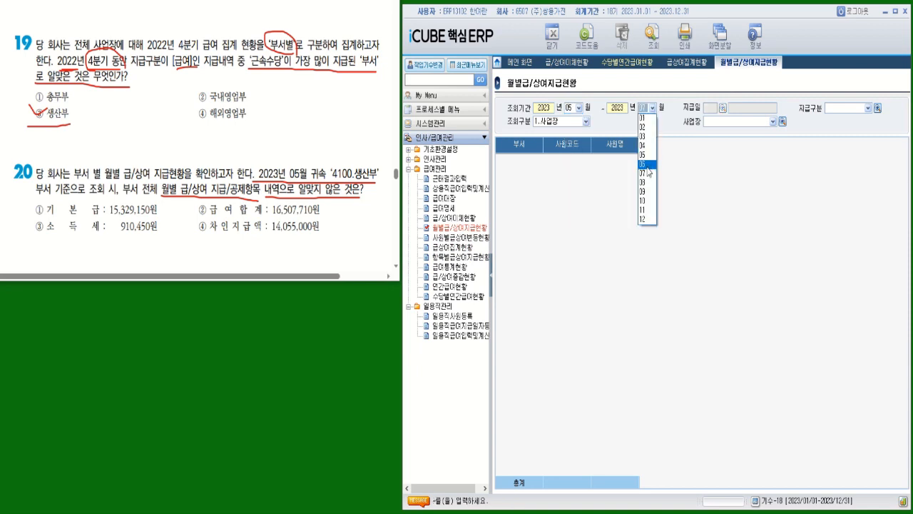
{"action": "left_click", "coordinate": [647, 159]}
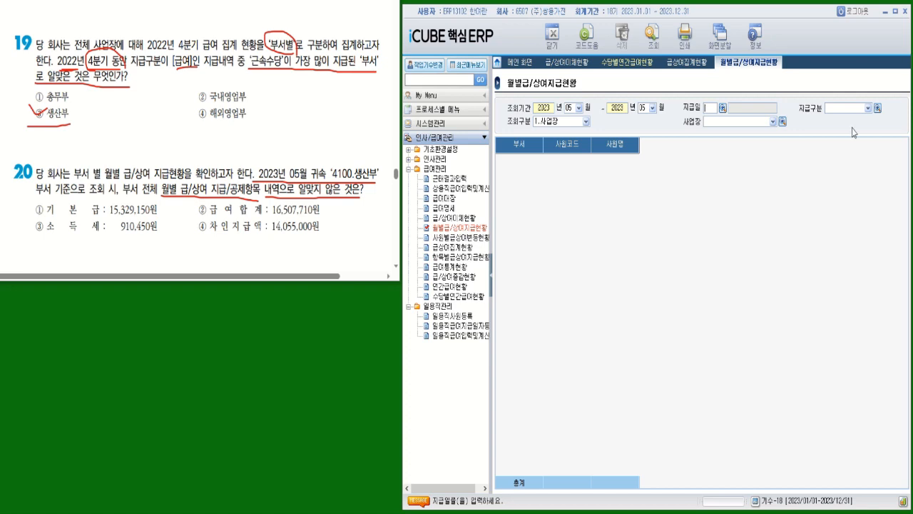
{"action": "left_click", "coordinate": [877, 109]}
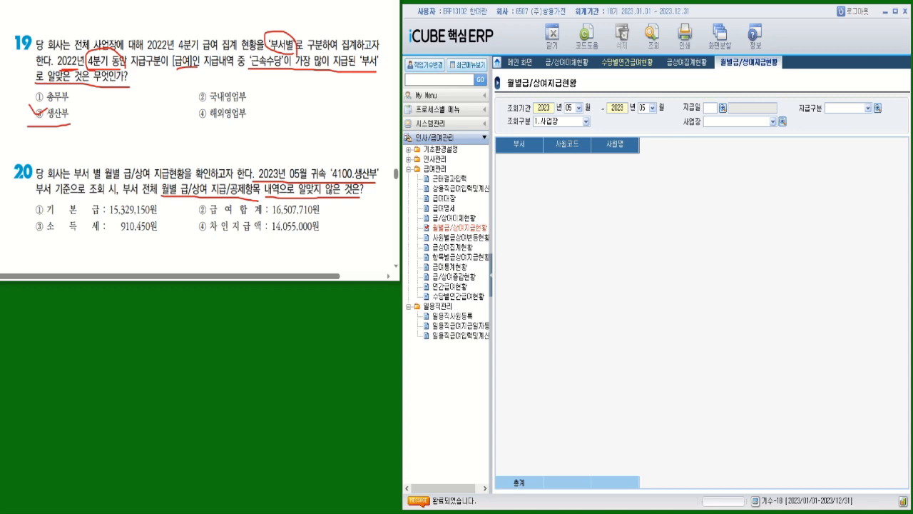
- Set 조회구분 to 2.부서, select department 4100 생산부 and load its monthly payment list
{"action": "left_click", "coordinate": [586, 122]}
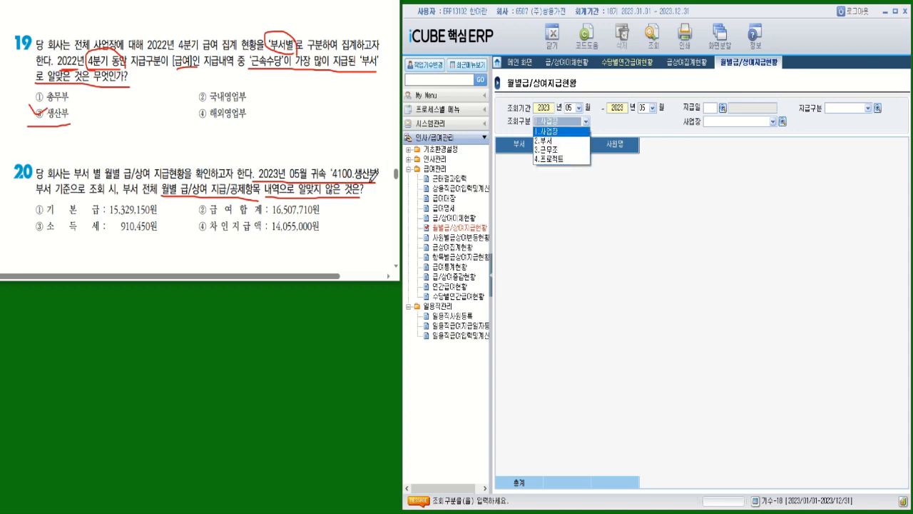
{"action": "left_click", "coordinate": [545, 142]}
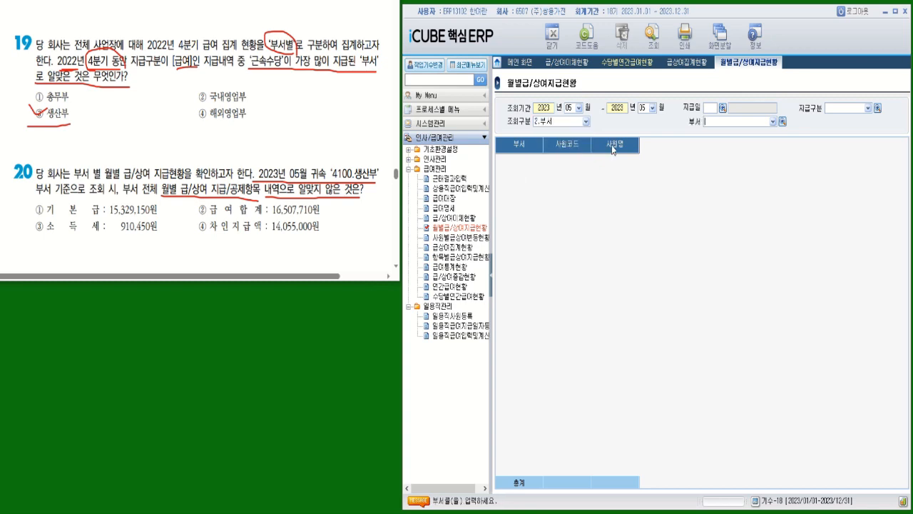
{"action": "left_click", "coordinate": [783, 123]}
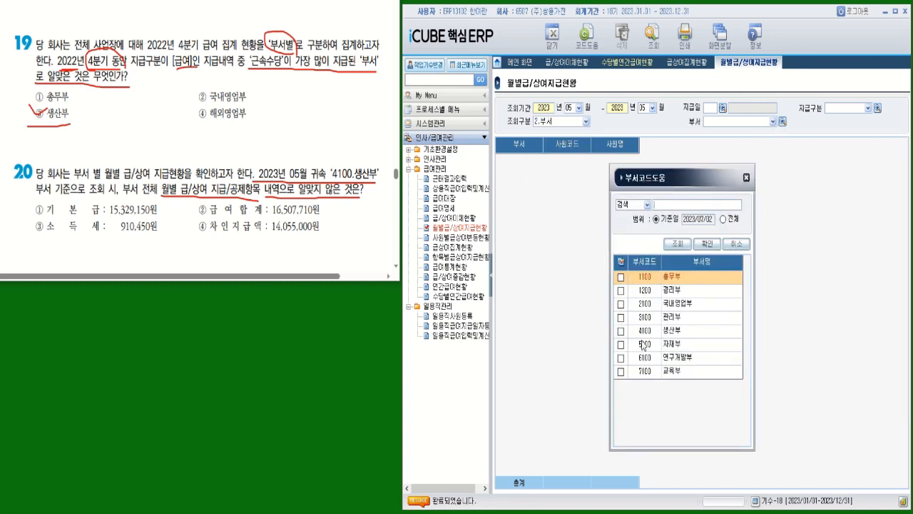
{"action": "left_click", "coordinate": [621, 331]}
{"action": "left_click", "coordinate": [706, 243]}
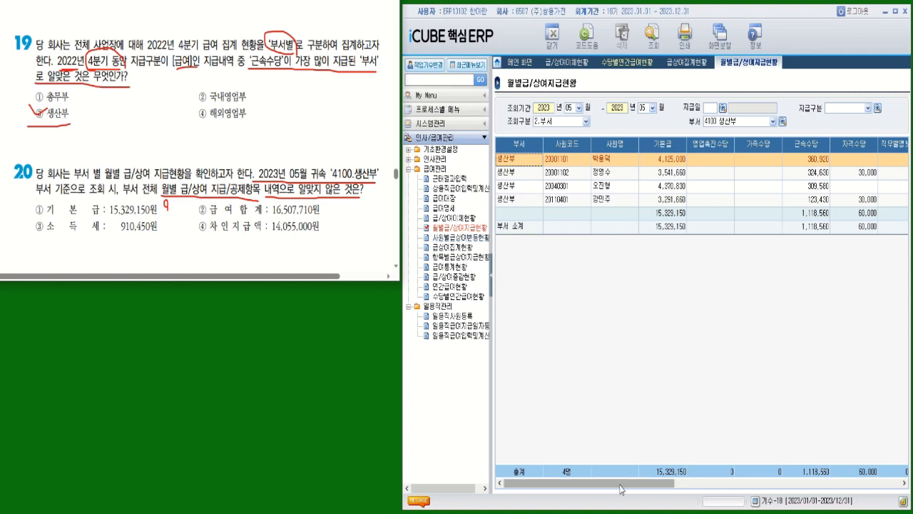
- Check question 20's options against the department totals, marking ② 급여합계 as the incorrect item and ③ and ④ as correct
{"action": "left_click_drag", "start_coordinate": [620, 489], "coordinate": [739, 497]}
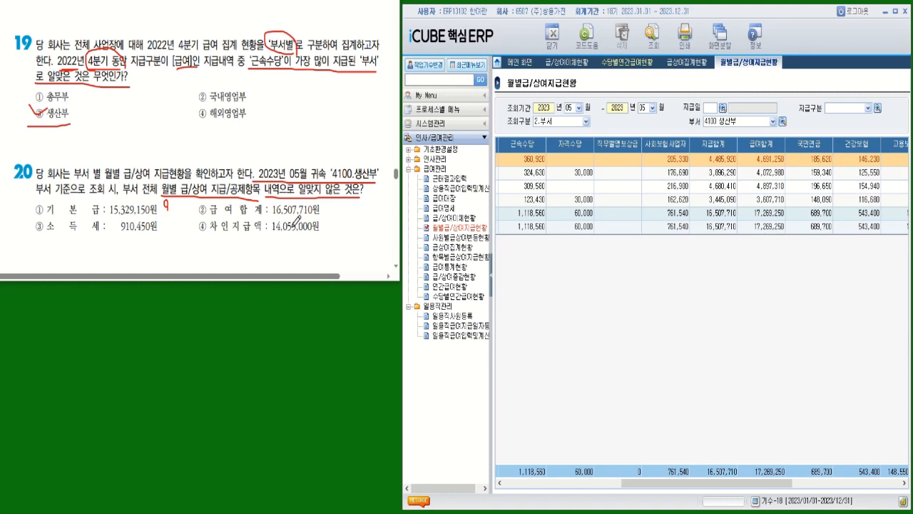
{"action": "mouse_move", "coordinate": [197, 204]}
{"action": "left_mouse_down"}
{"action": "mouse_move", "coordinate": [204, 213]}
{"action": "mouse_move", "coordinate": [214, 191]}
{"action": "left_mouse_up"}
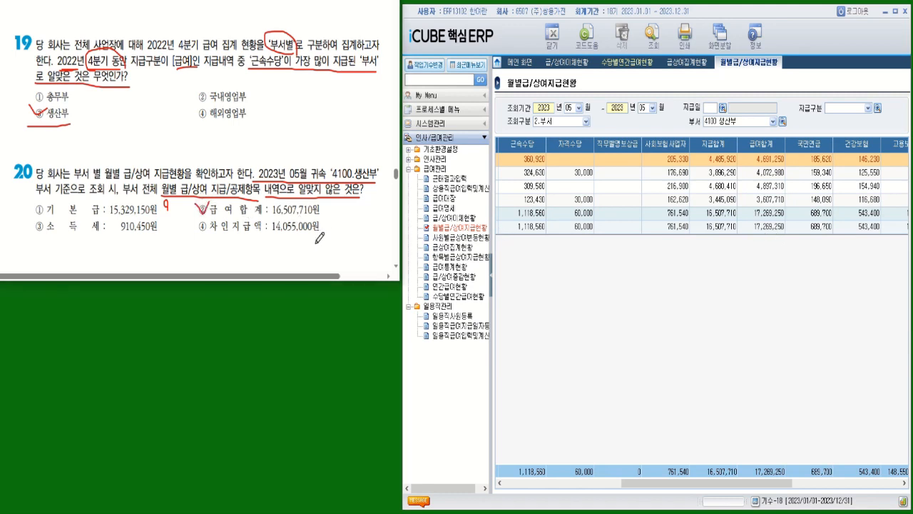
{"action": "left_click_drag", "start_coordinate": [657, 490], "coordinate": [763, 490]}
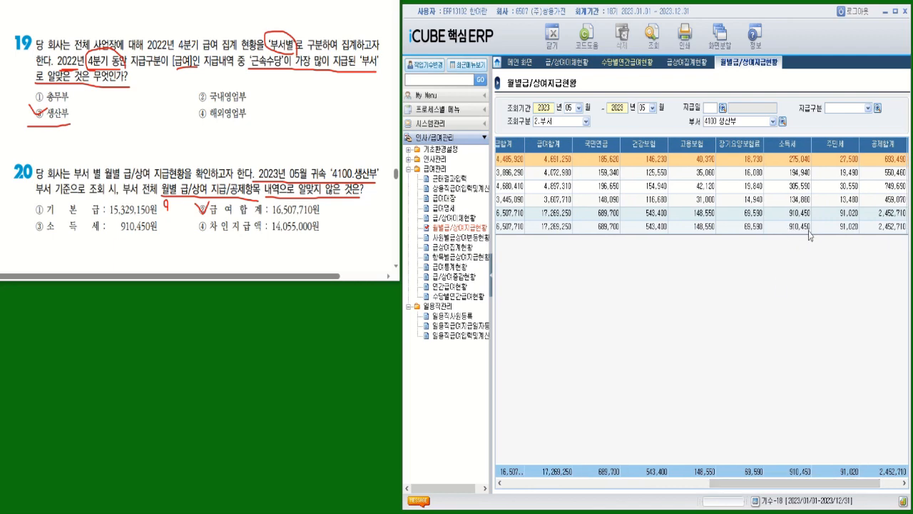
{"action": "left_click_drag", "start_coordinate": [168, 221], "coordinate": [170, 223]}
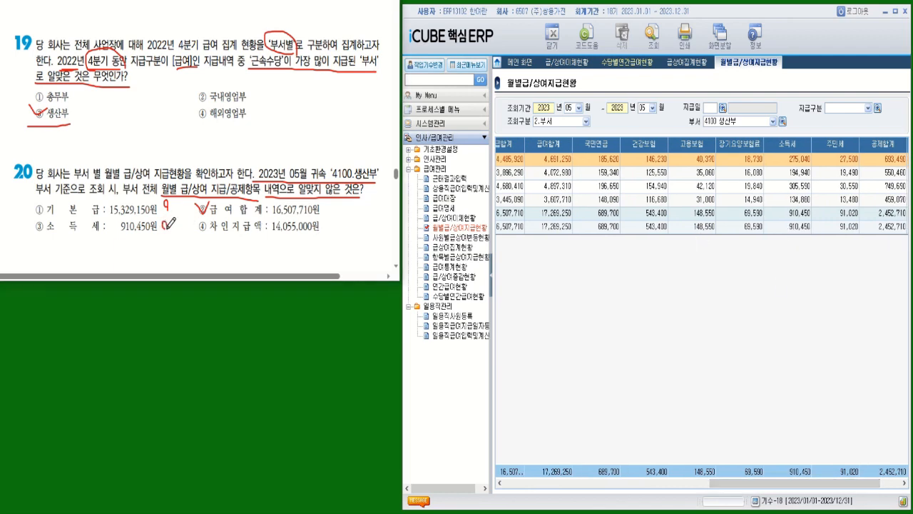
{"action": "left_click_drag", "start_coordinate": [713, 486], "coordinate": [775, 488]}
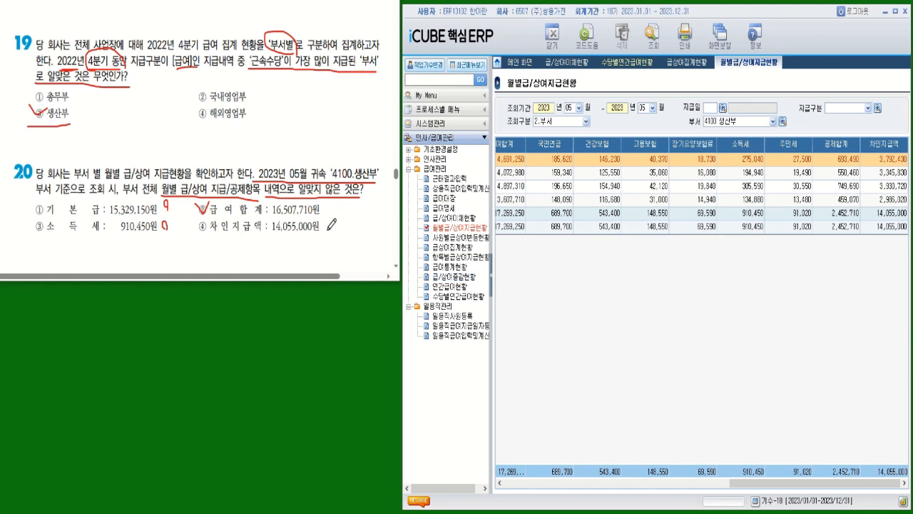
{"action": "left_click_drag", "start_coordinate": [329, 228], "coordinate": [327, 234]}
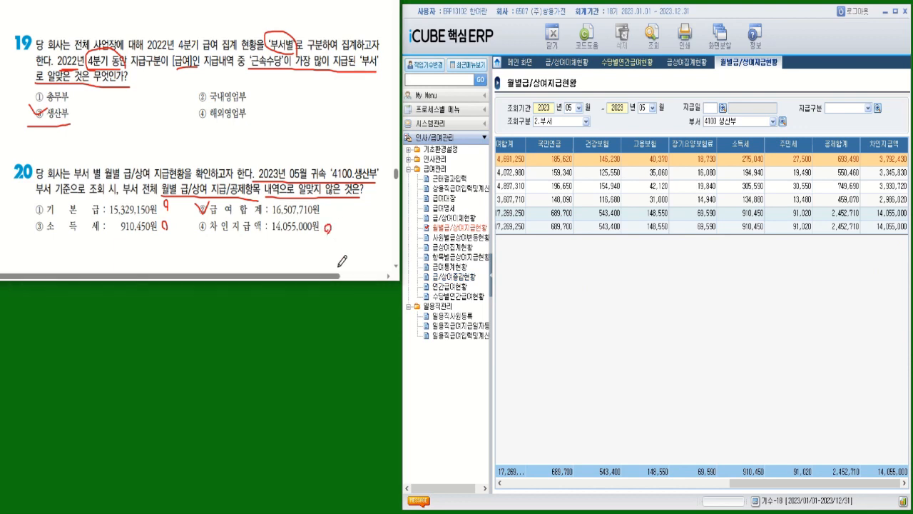